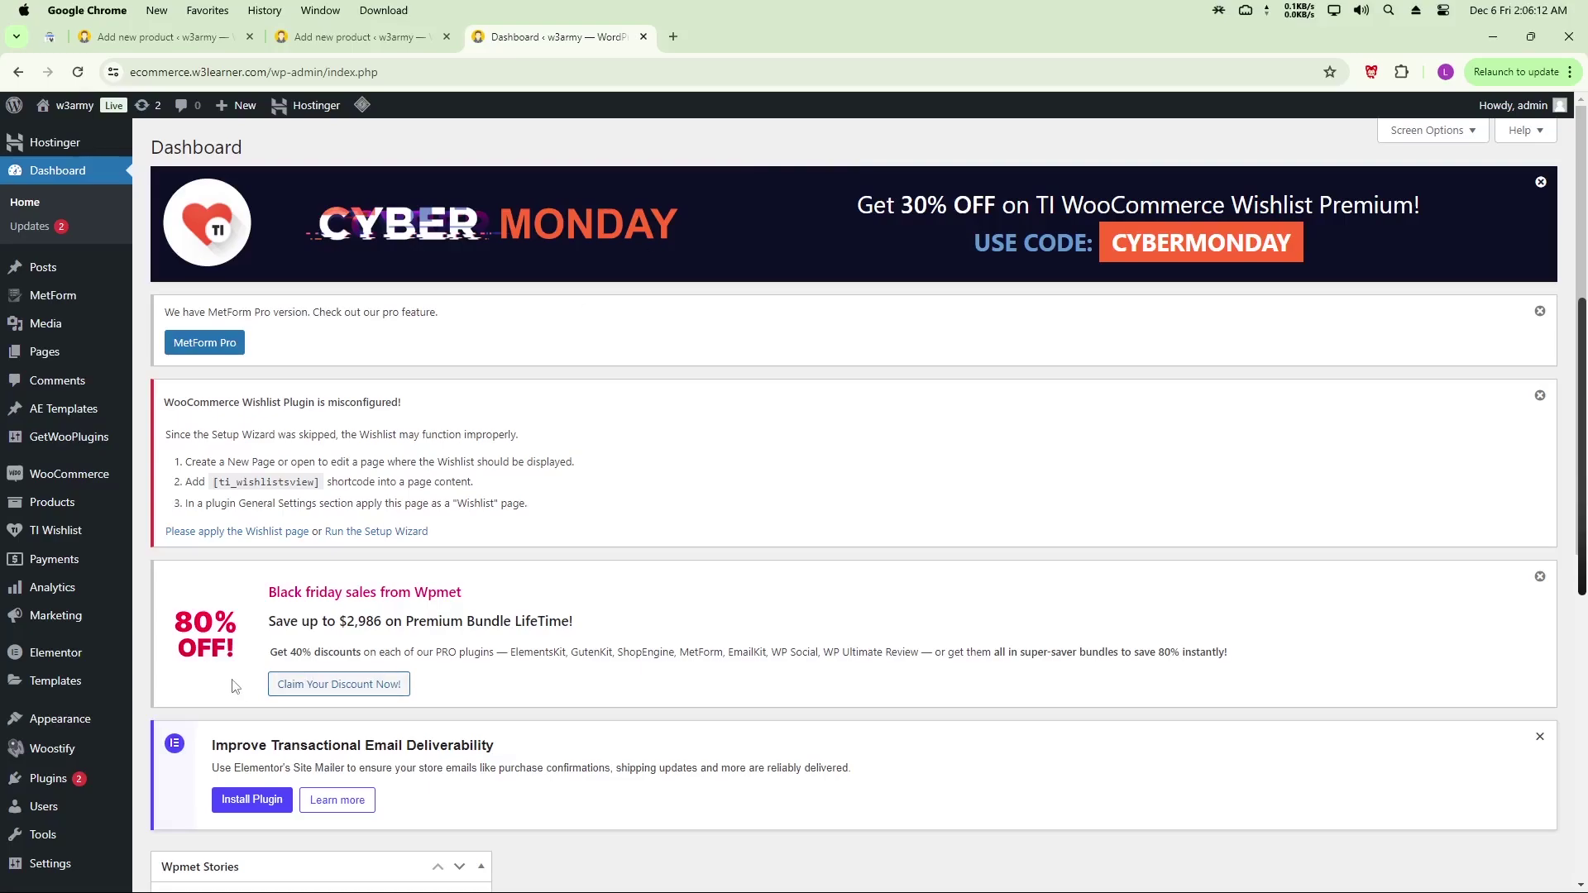
- Open the product list and move the draft Lenovo IdeaPad Gaming 3i 16IAH7 Core i7 product to the trash
mouse_move(71, 484)
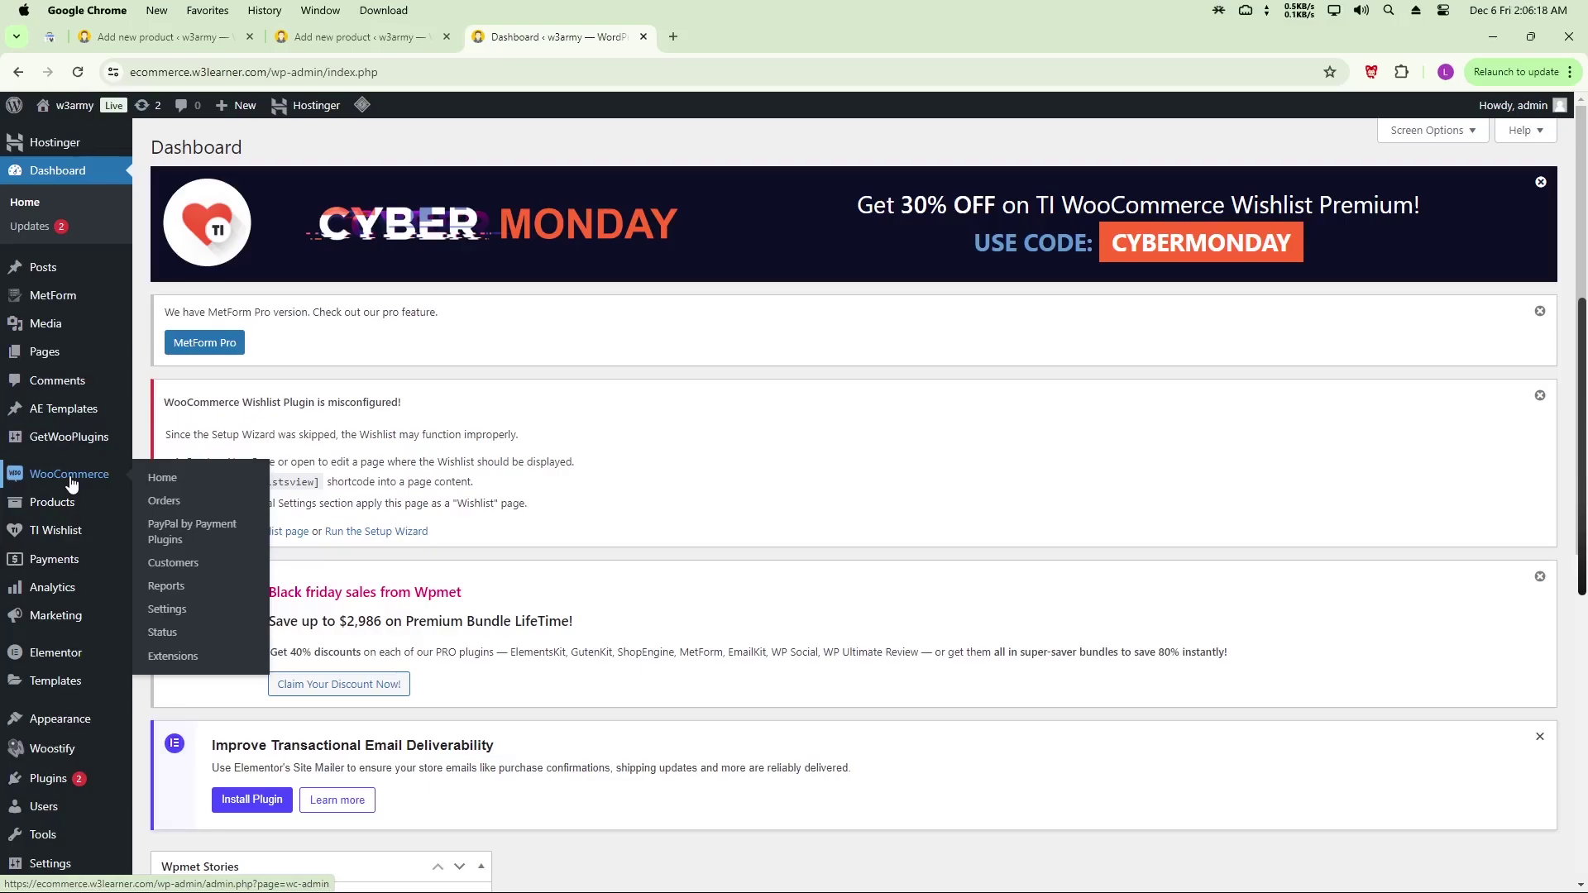
left_click(60, 506)
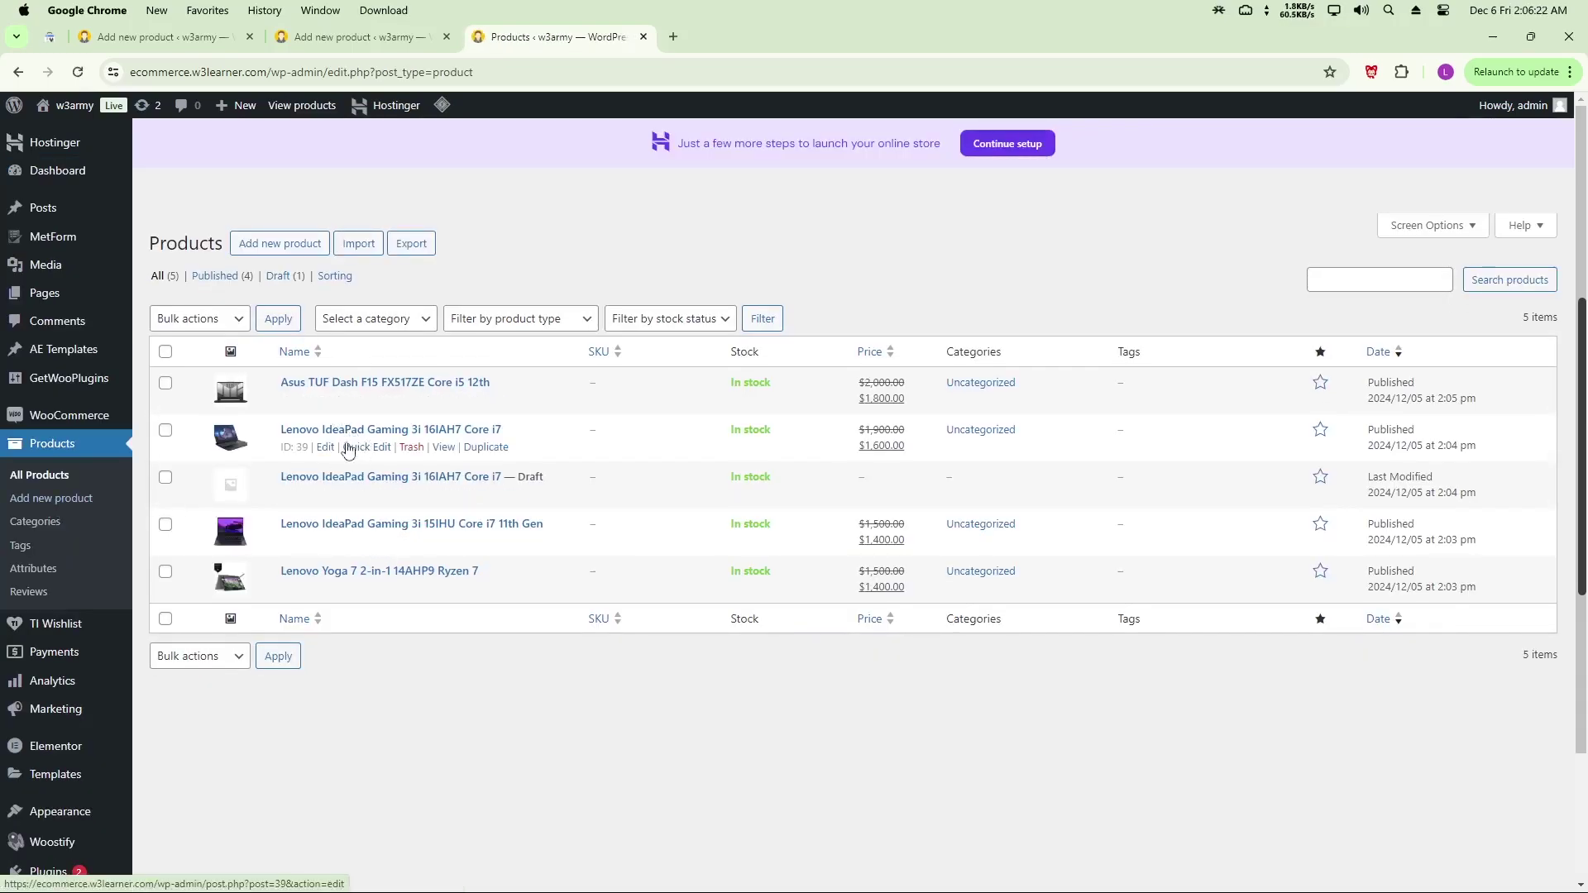
left_click(411, 497)
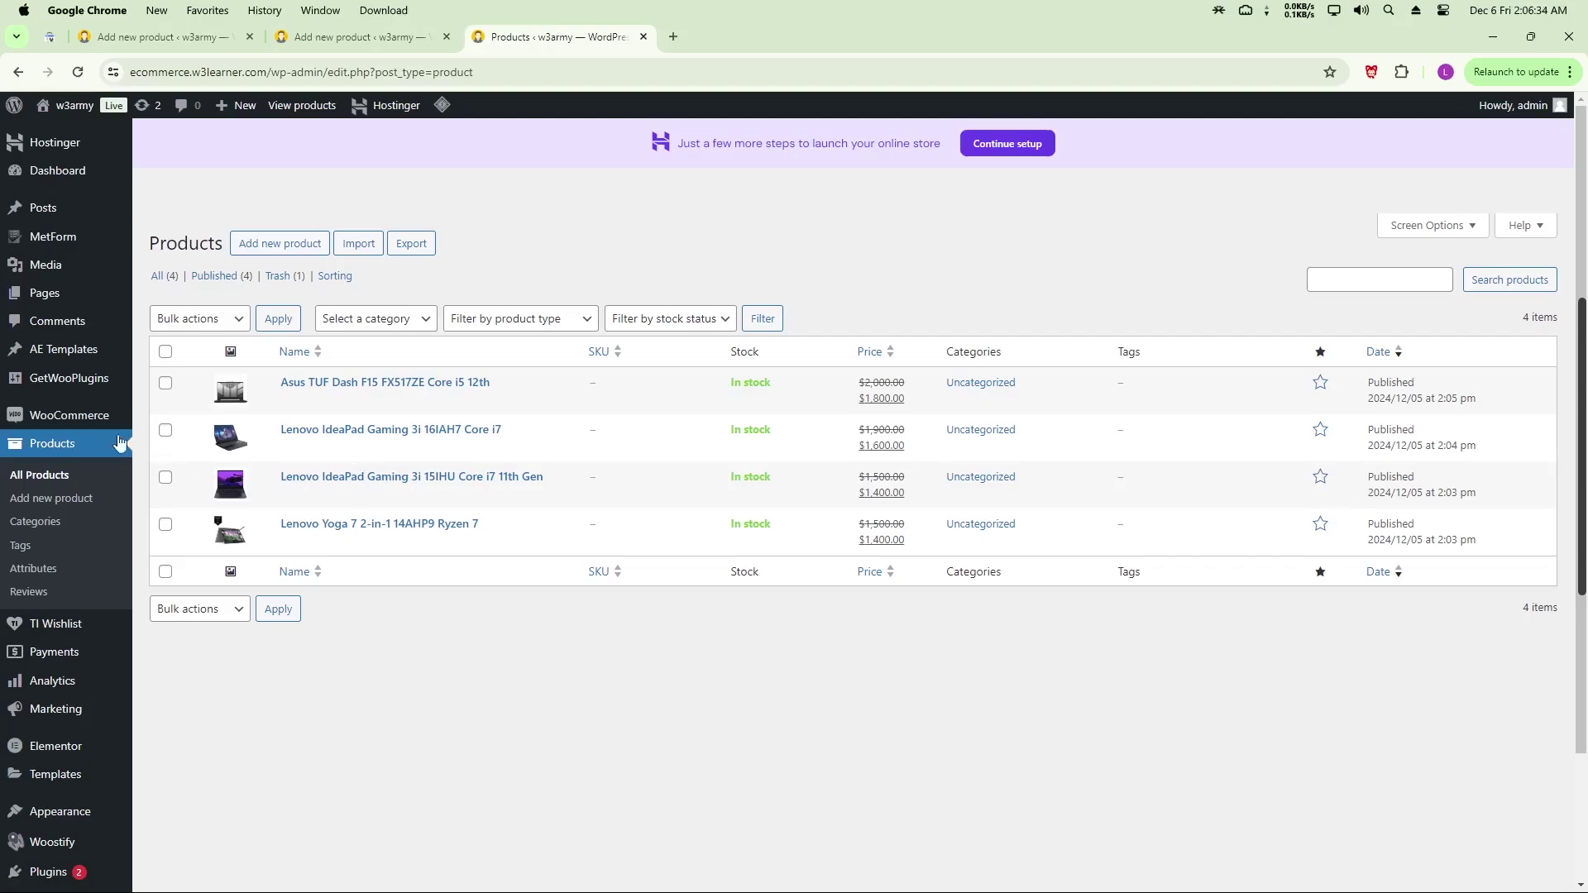
- Open the Theme Builder from the saved templates and examine which site parts are available
left_click(58, 778)
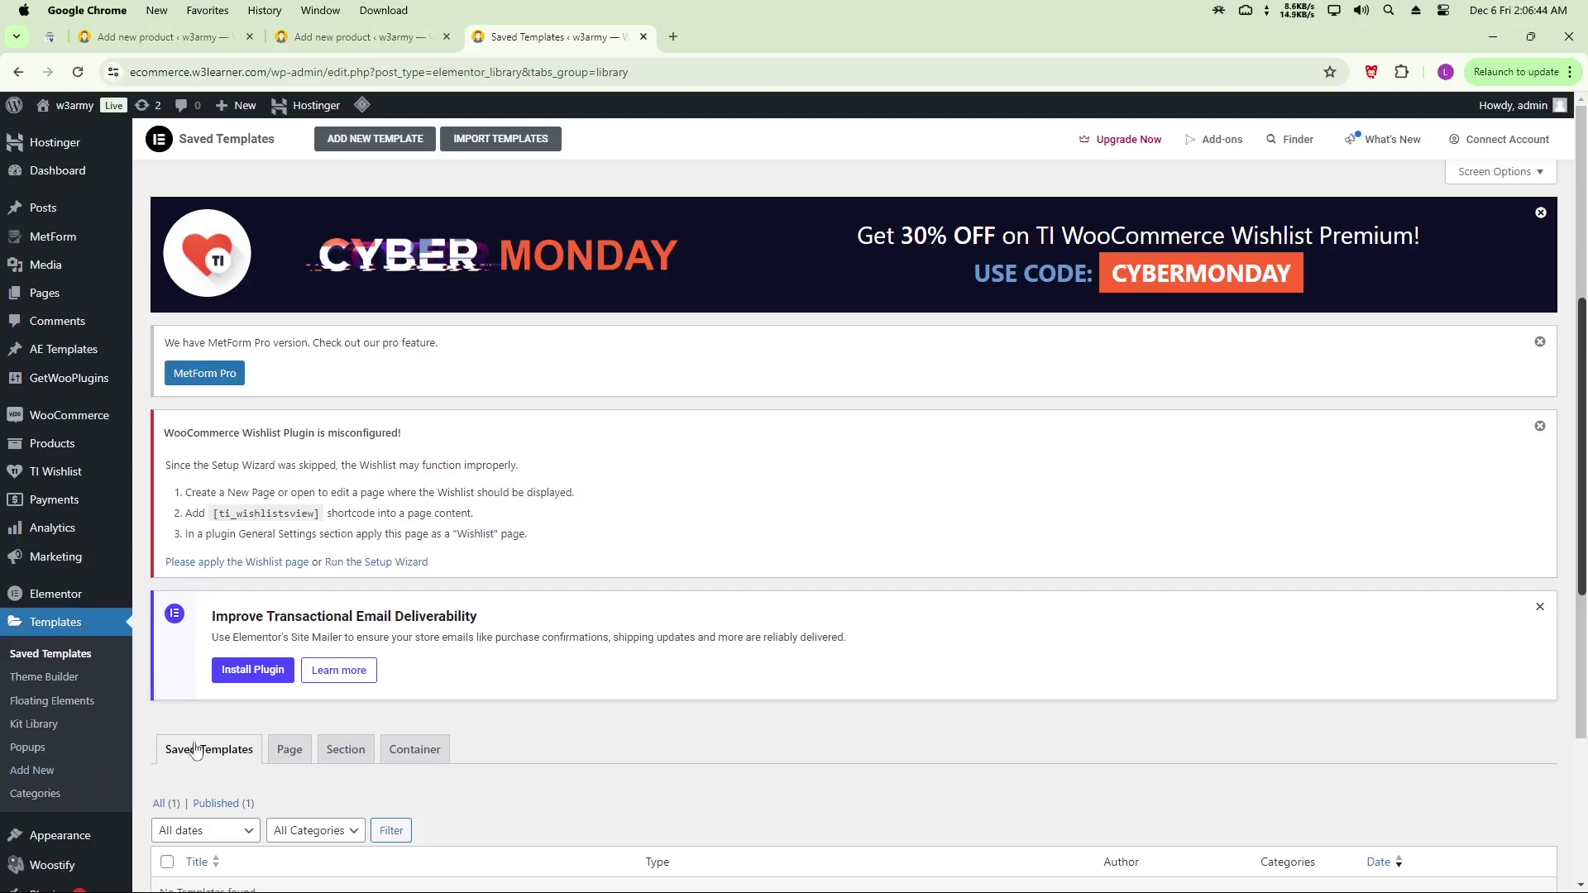
scroll(60, 779, "down", 3)
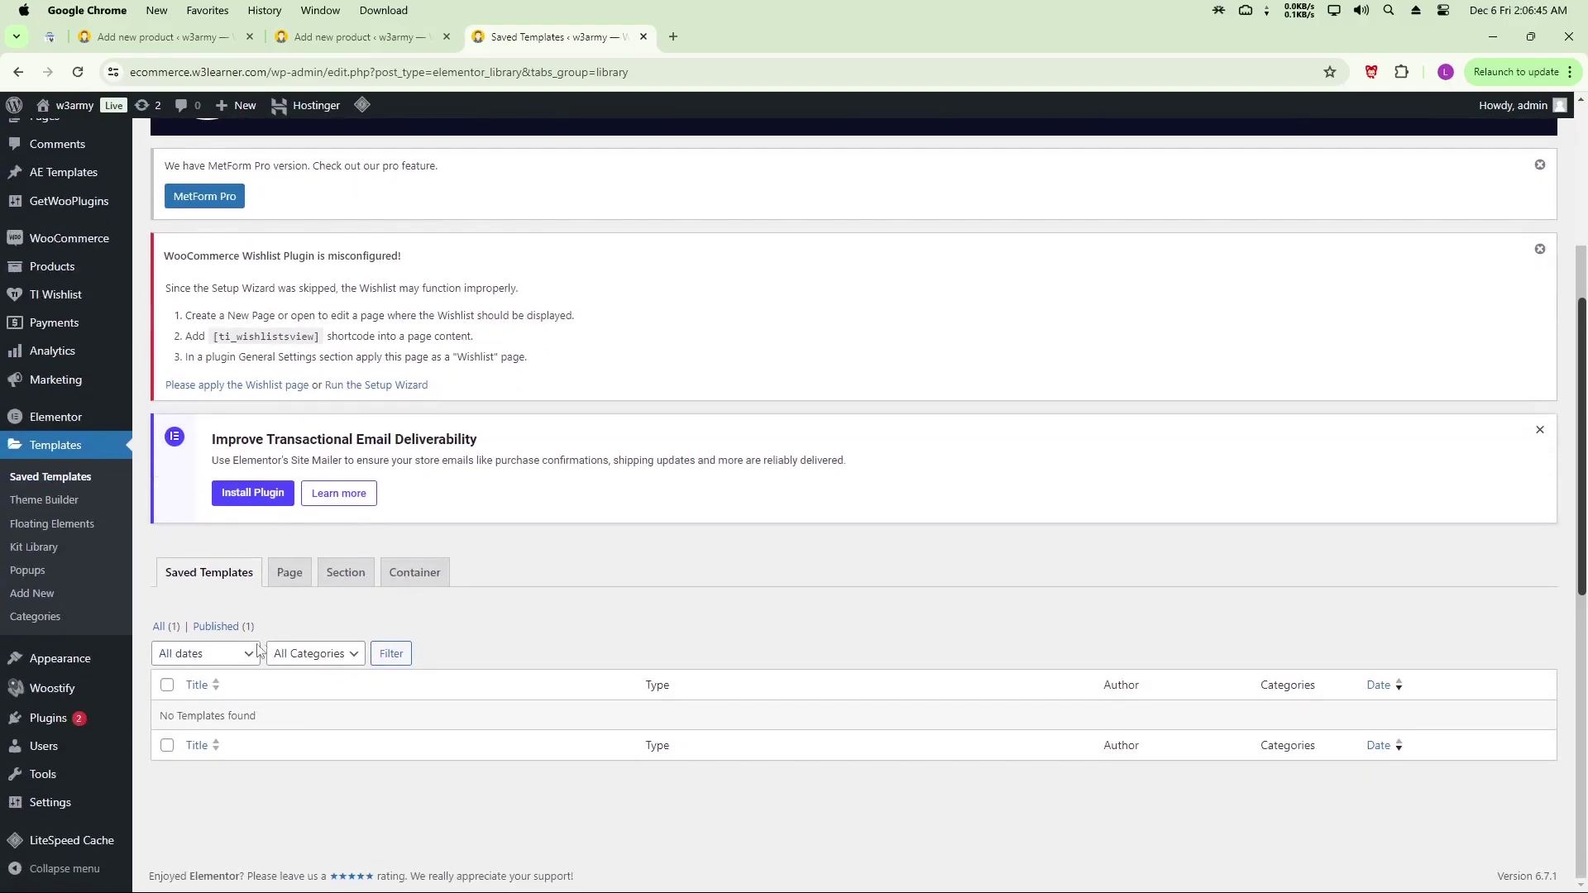
left_click(48, 501)
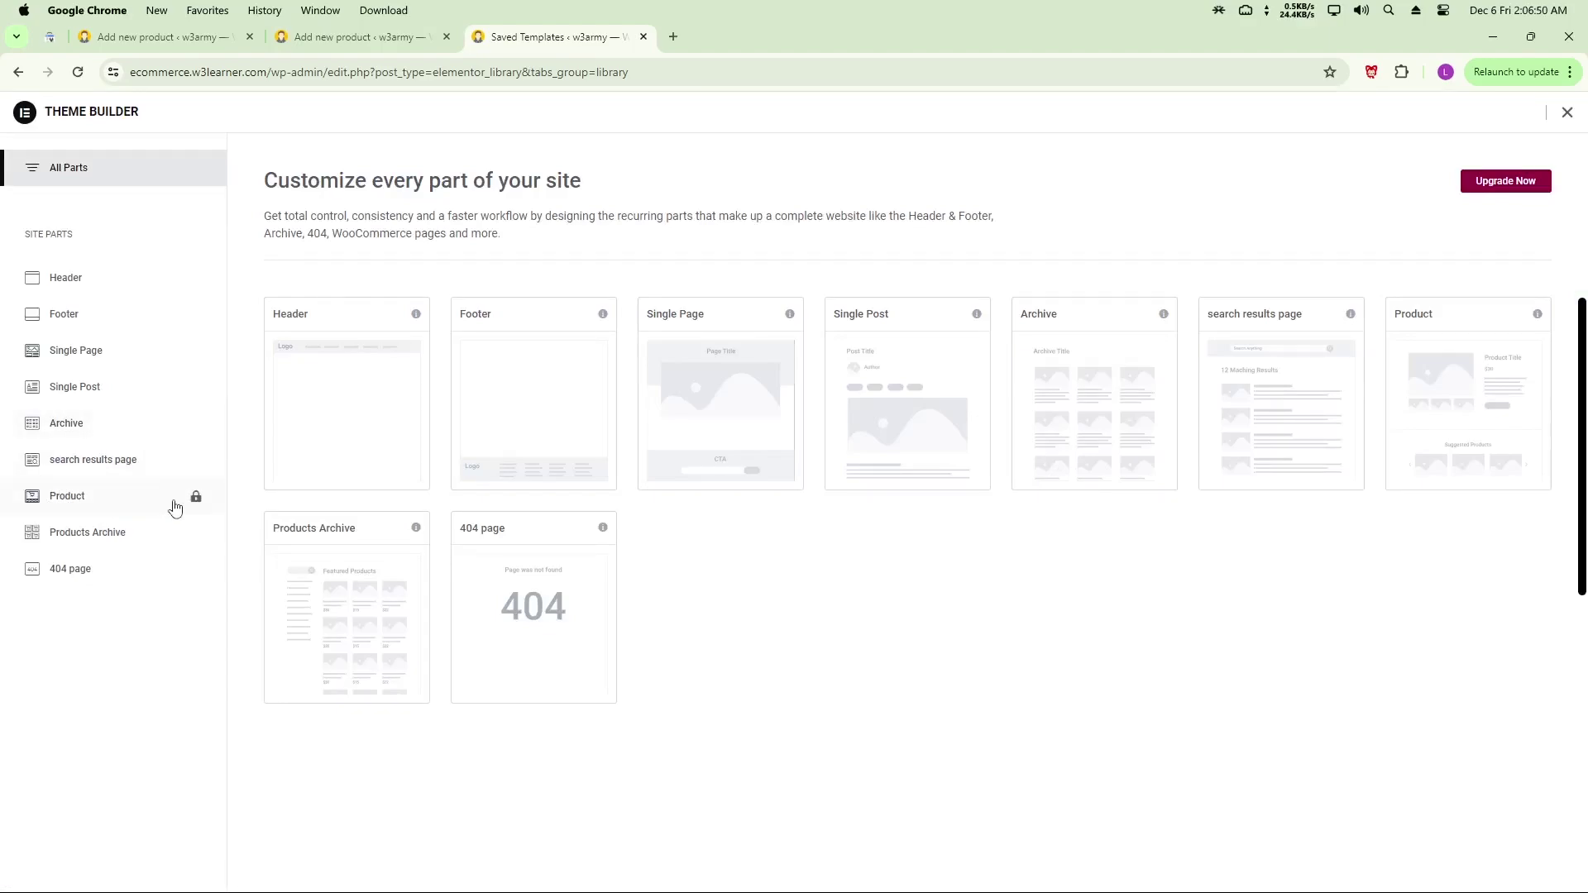
- Leave the Theme Builder and open the list of installed plugins
left_click(17, 73)
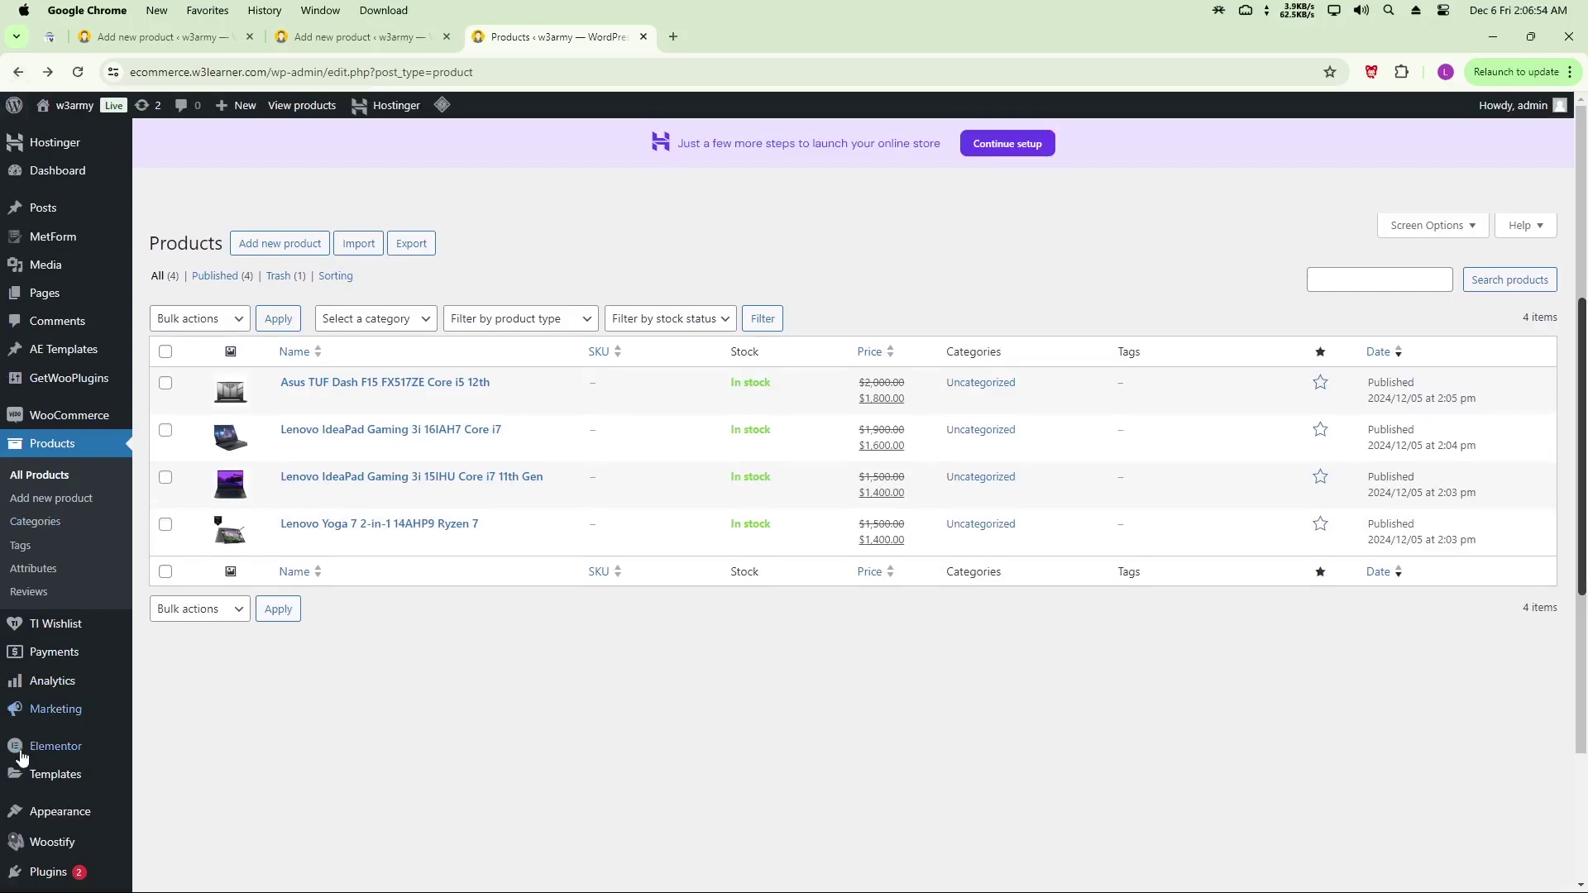
mouse_move(56, 878)
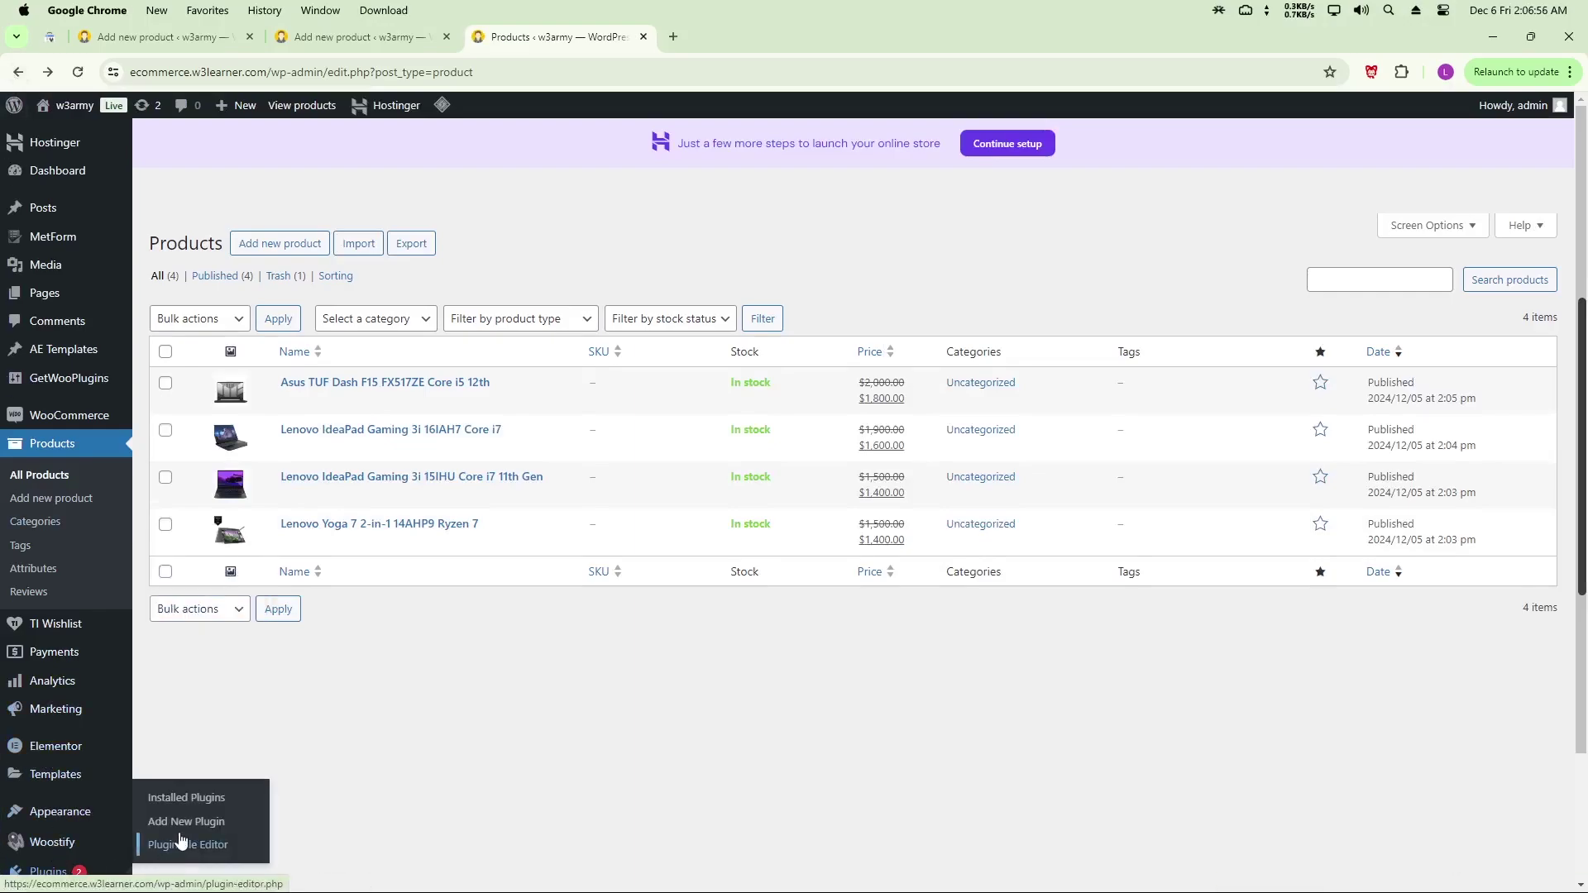
left_click(186, 797)
- Open the Theme Builder and create a new Loop Item template
mouse_move(60, 633)
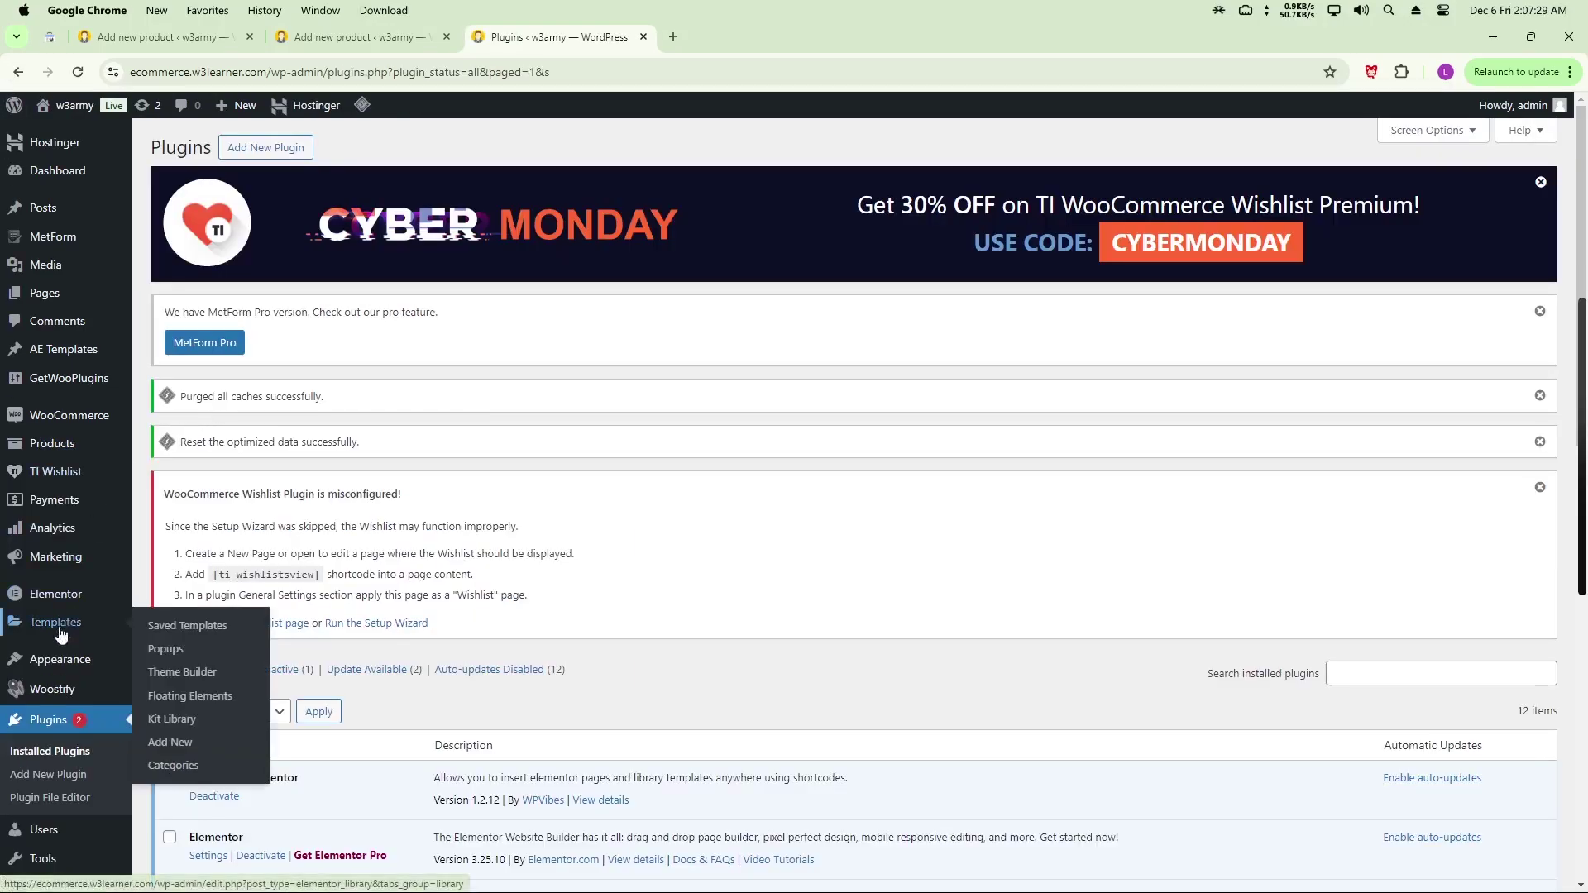
left_click(197, 683)
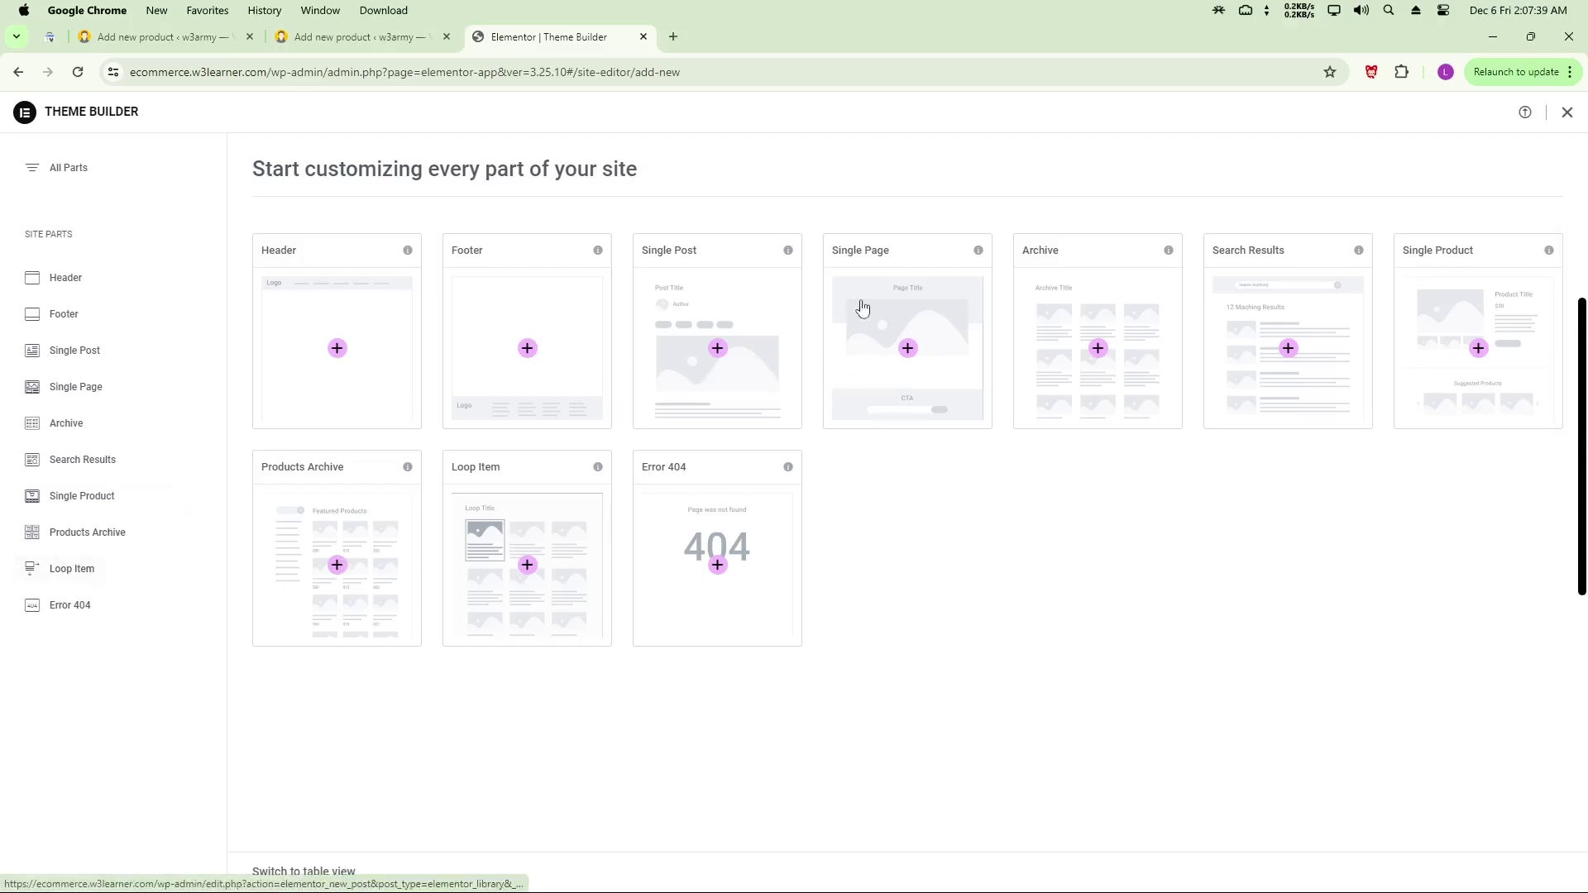
left_click(86, 576)
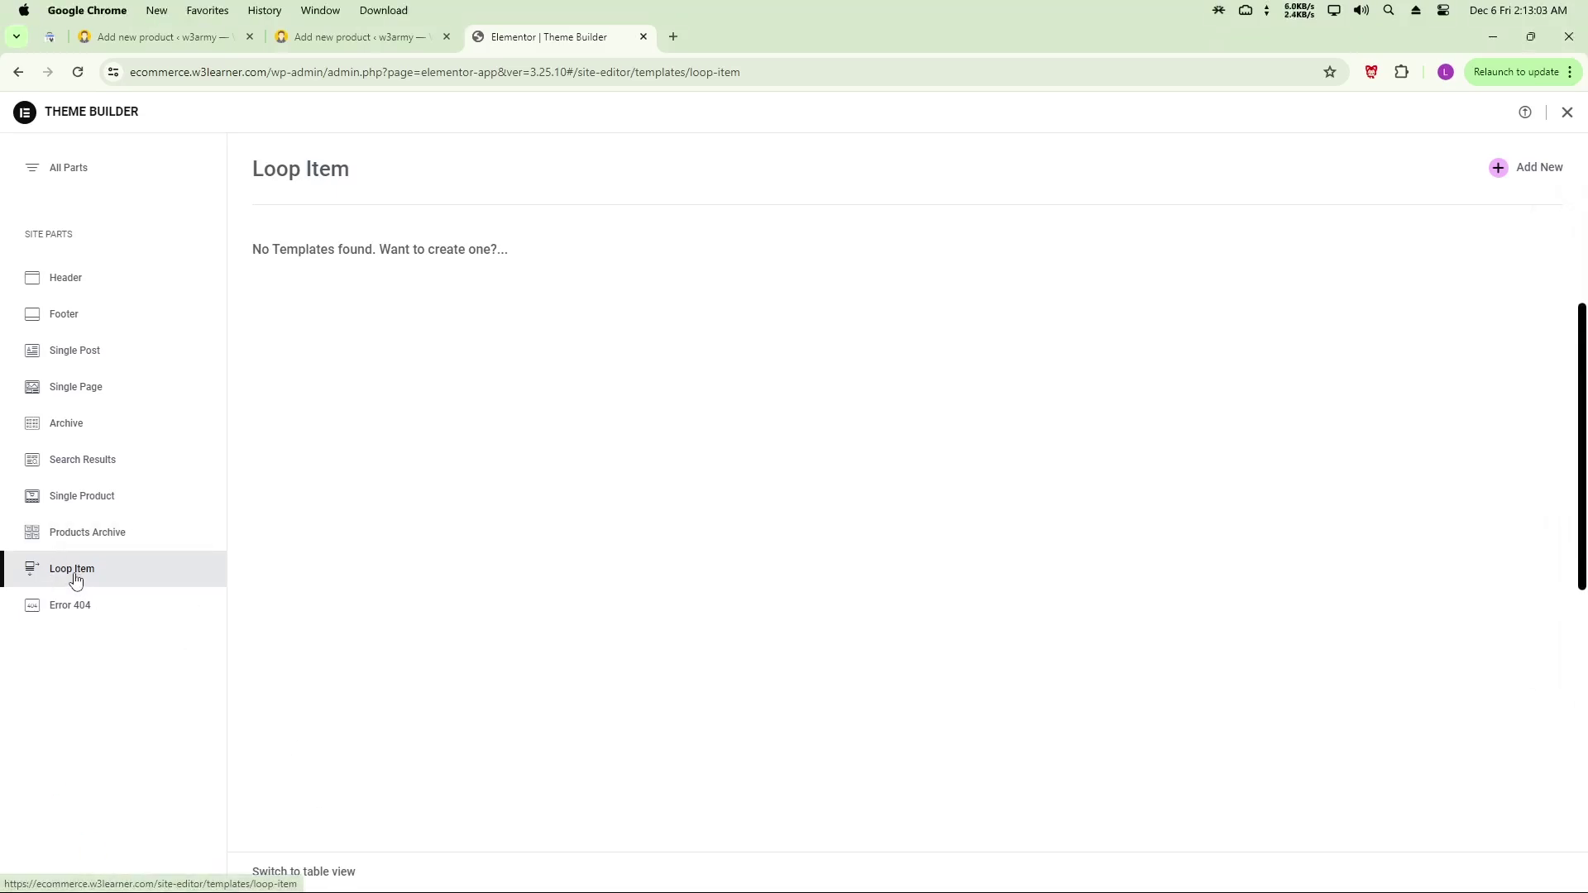
left_click(1542, 166)
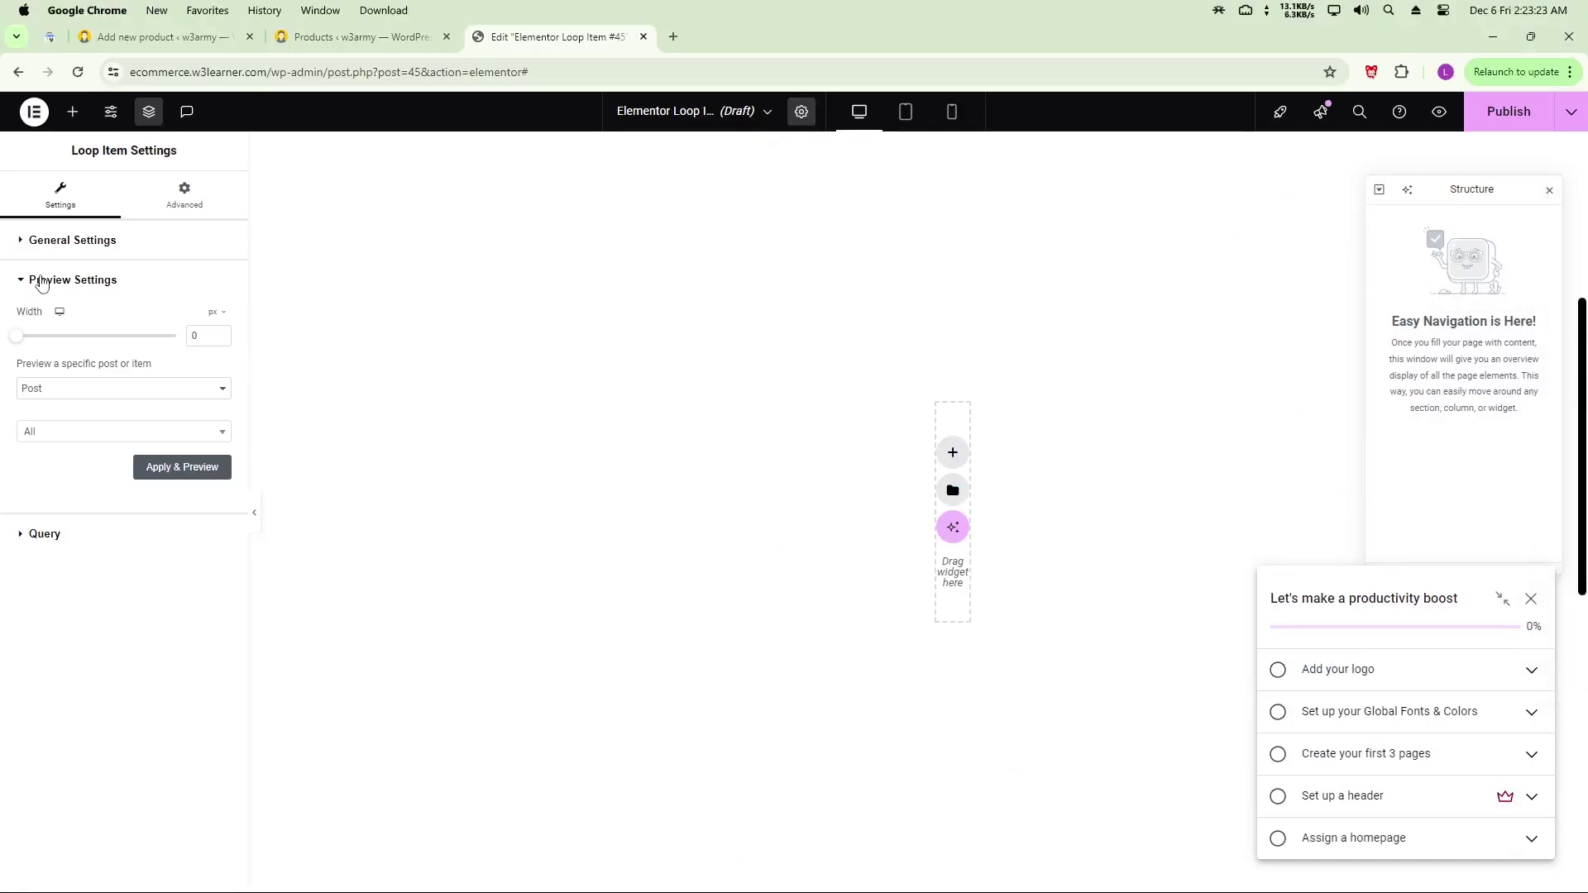
- Set the loop item's preview width to 255 px
left_click(41, 282)
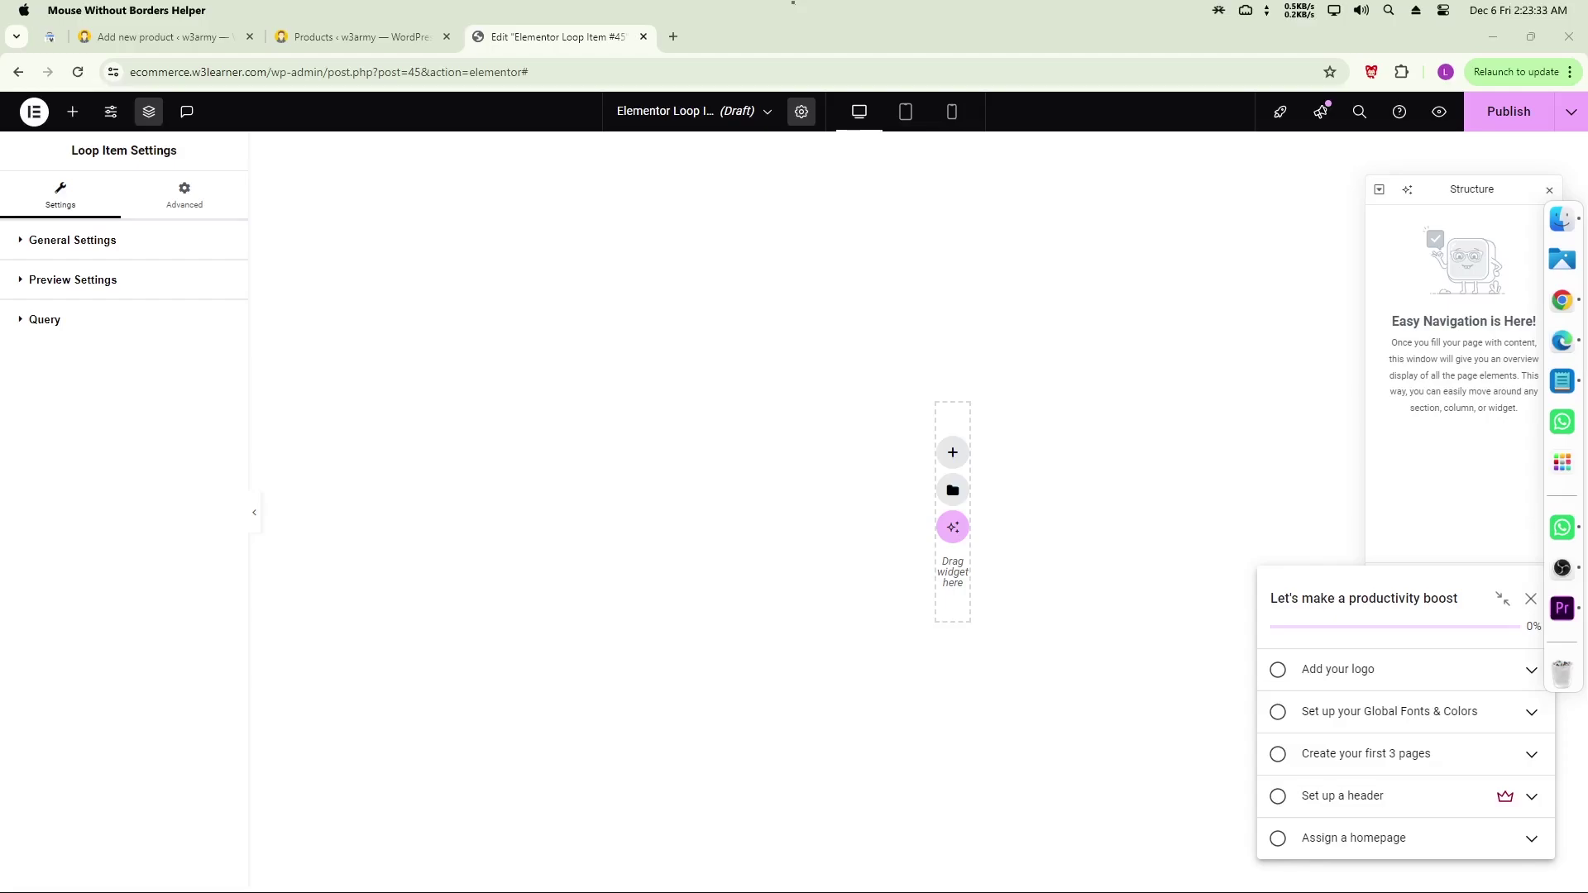
left_click(567, 195)
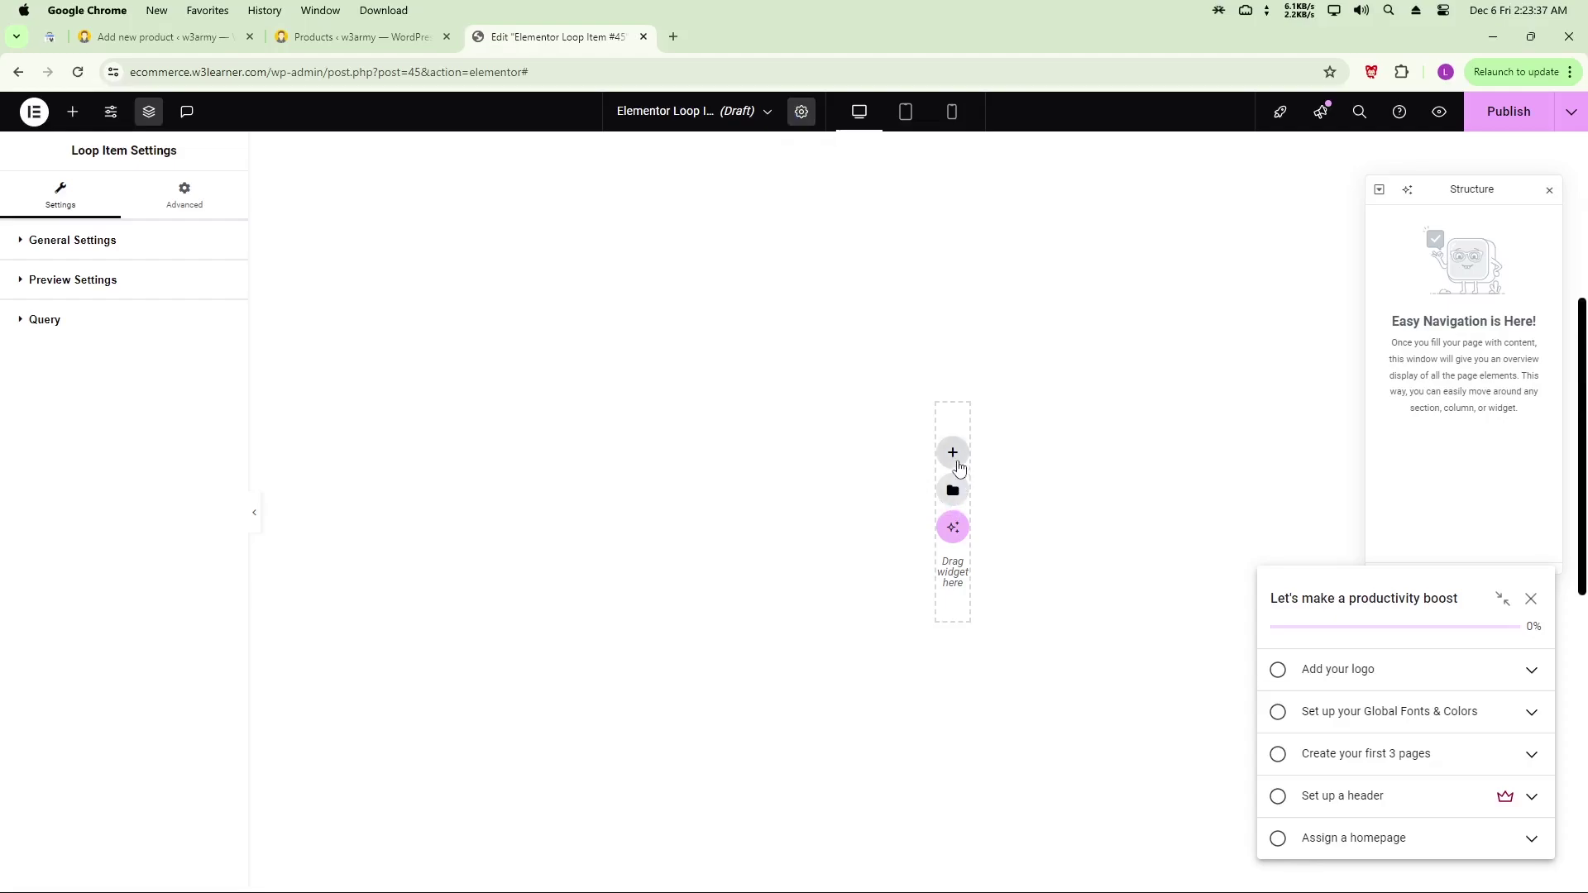
left_click(98, 284)
left_click(187, 339)
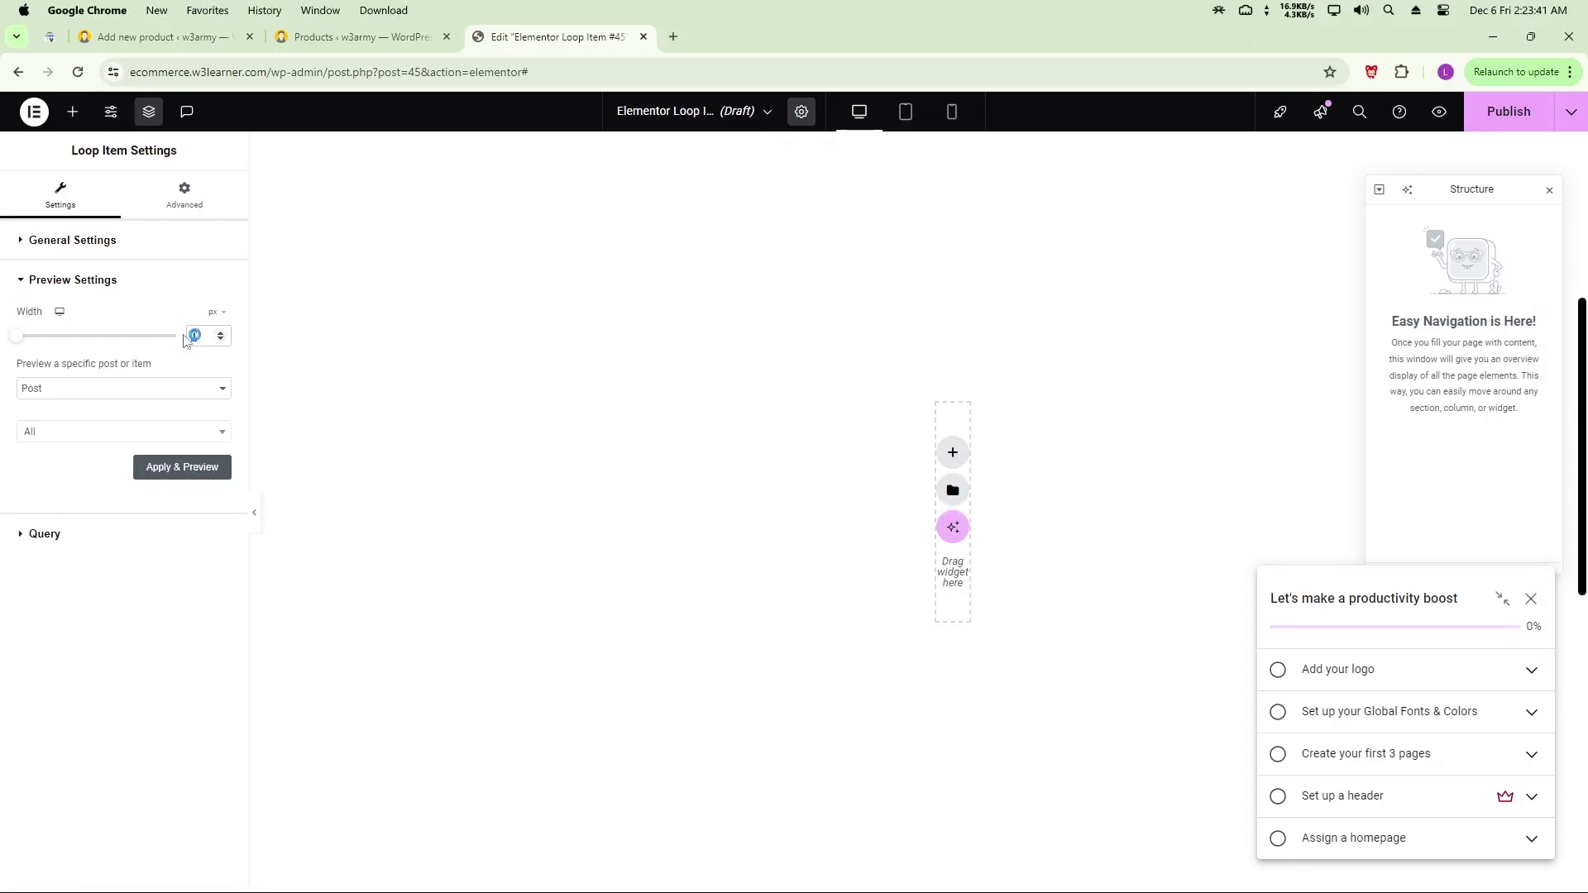
type("255")
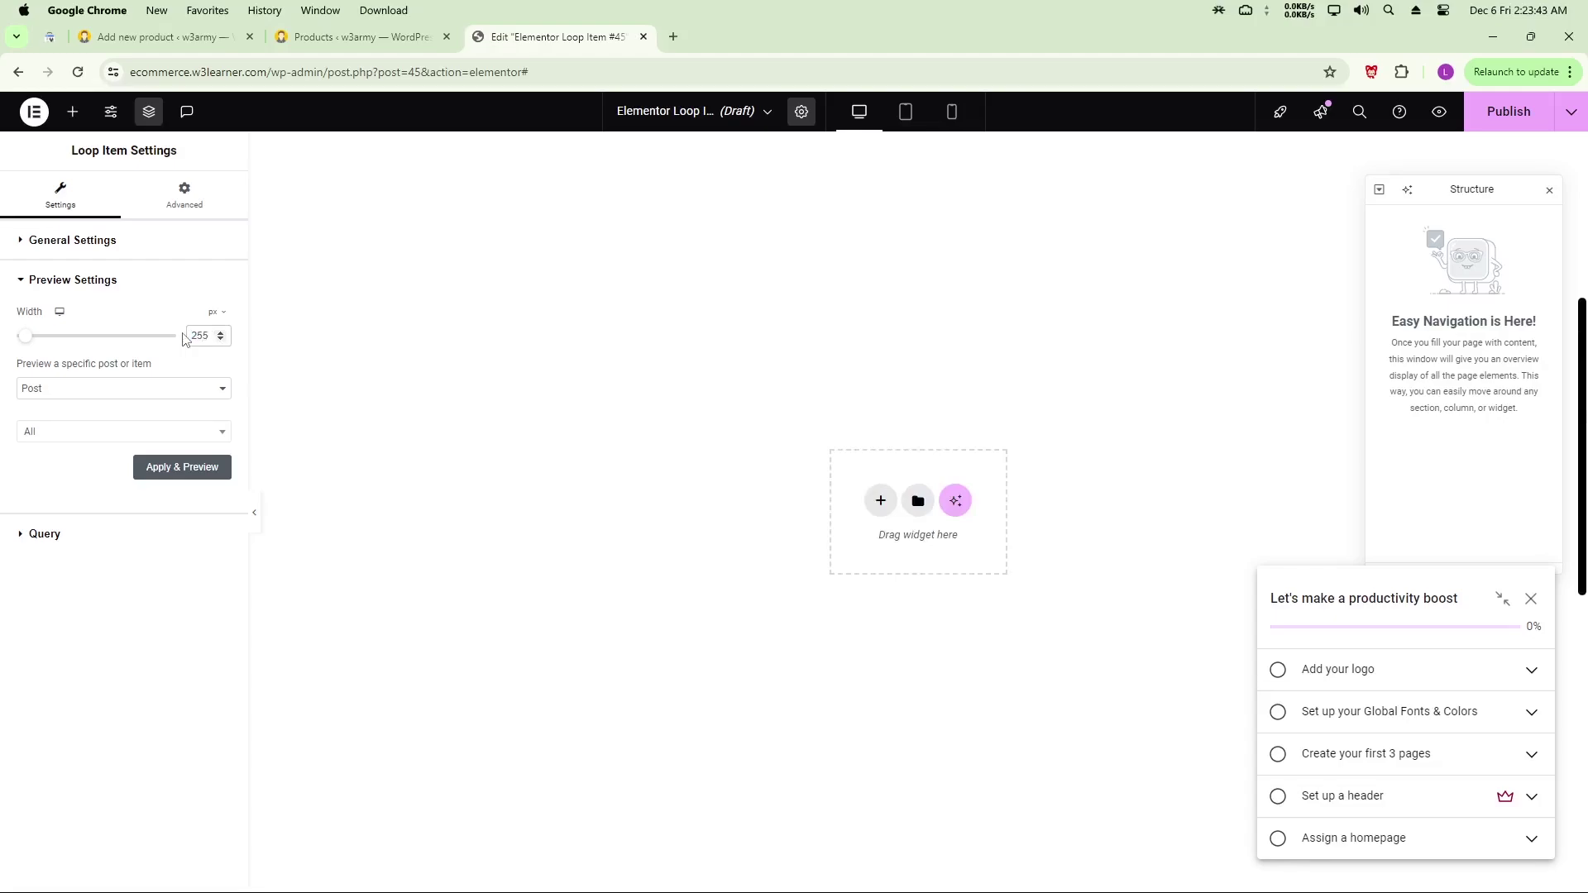
- Set the preview to the product Lenovo IdeaPad Gaming 3i 16IAH7 and apply it
left_click(74, 392)
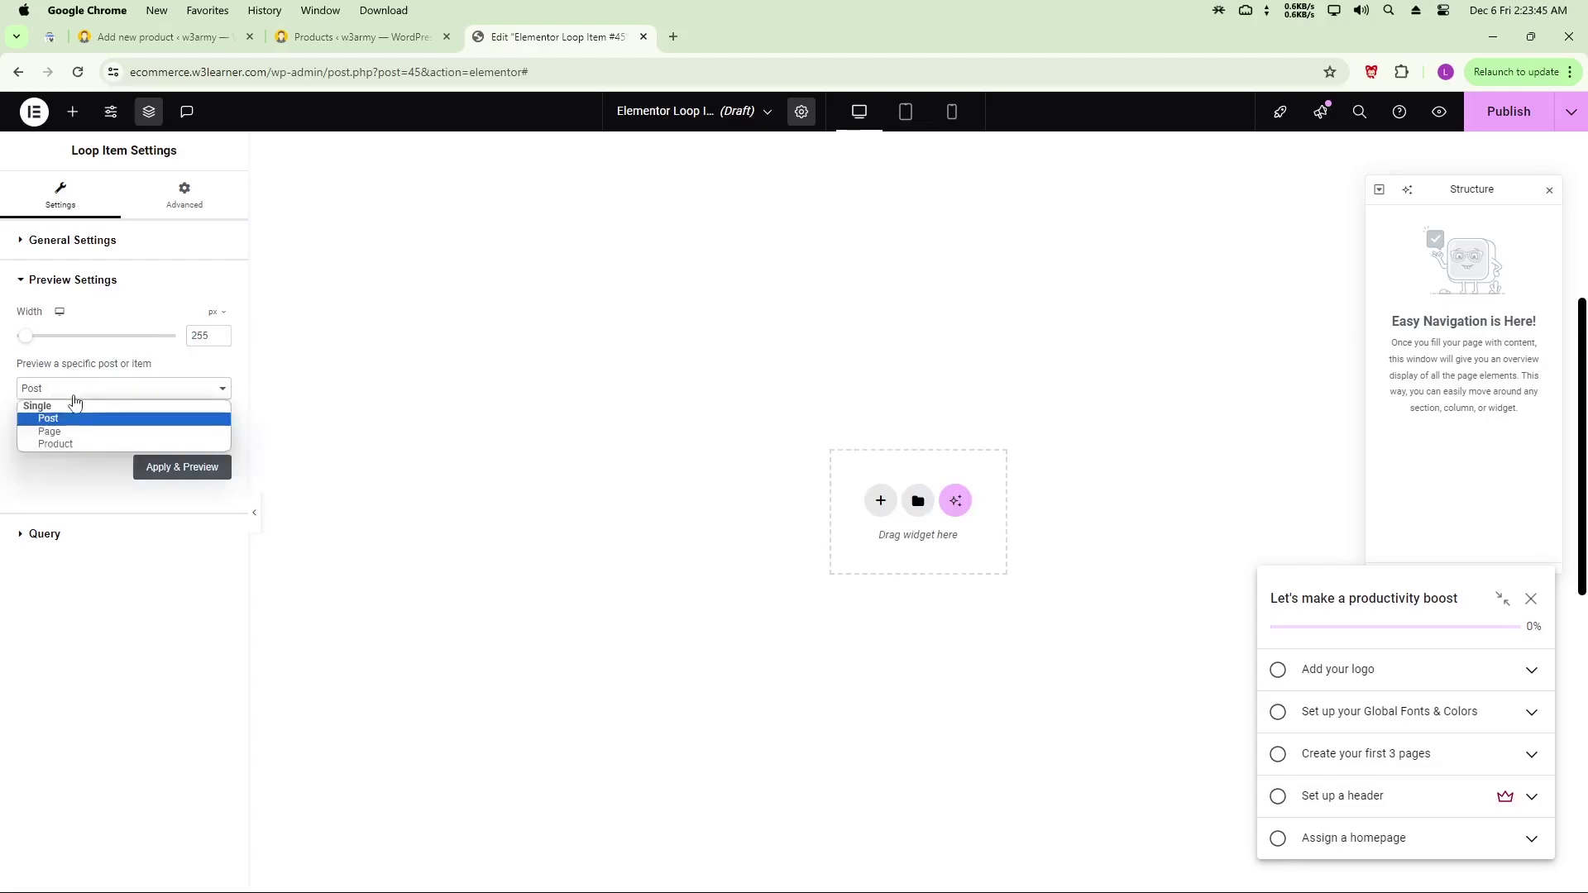
left_click(82, 445)
left_click(76, 438)
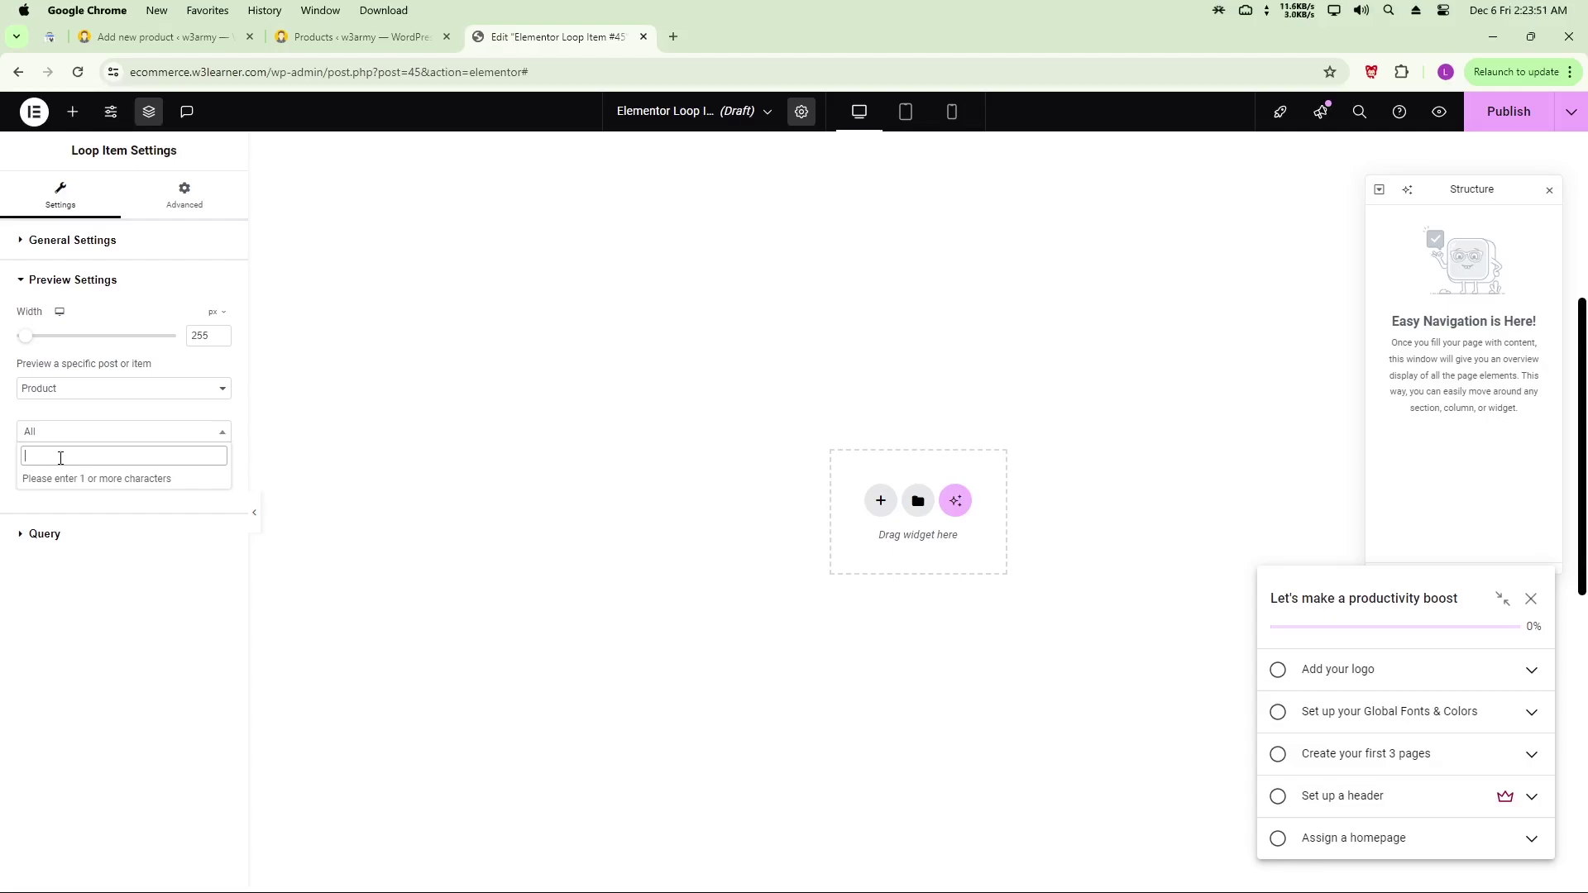
type("l")
key("BackSpace")
left_click(92, 479)
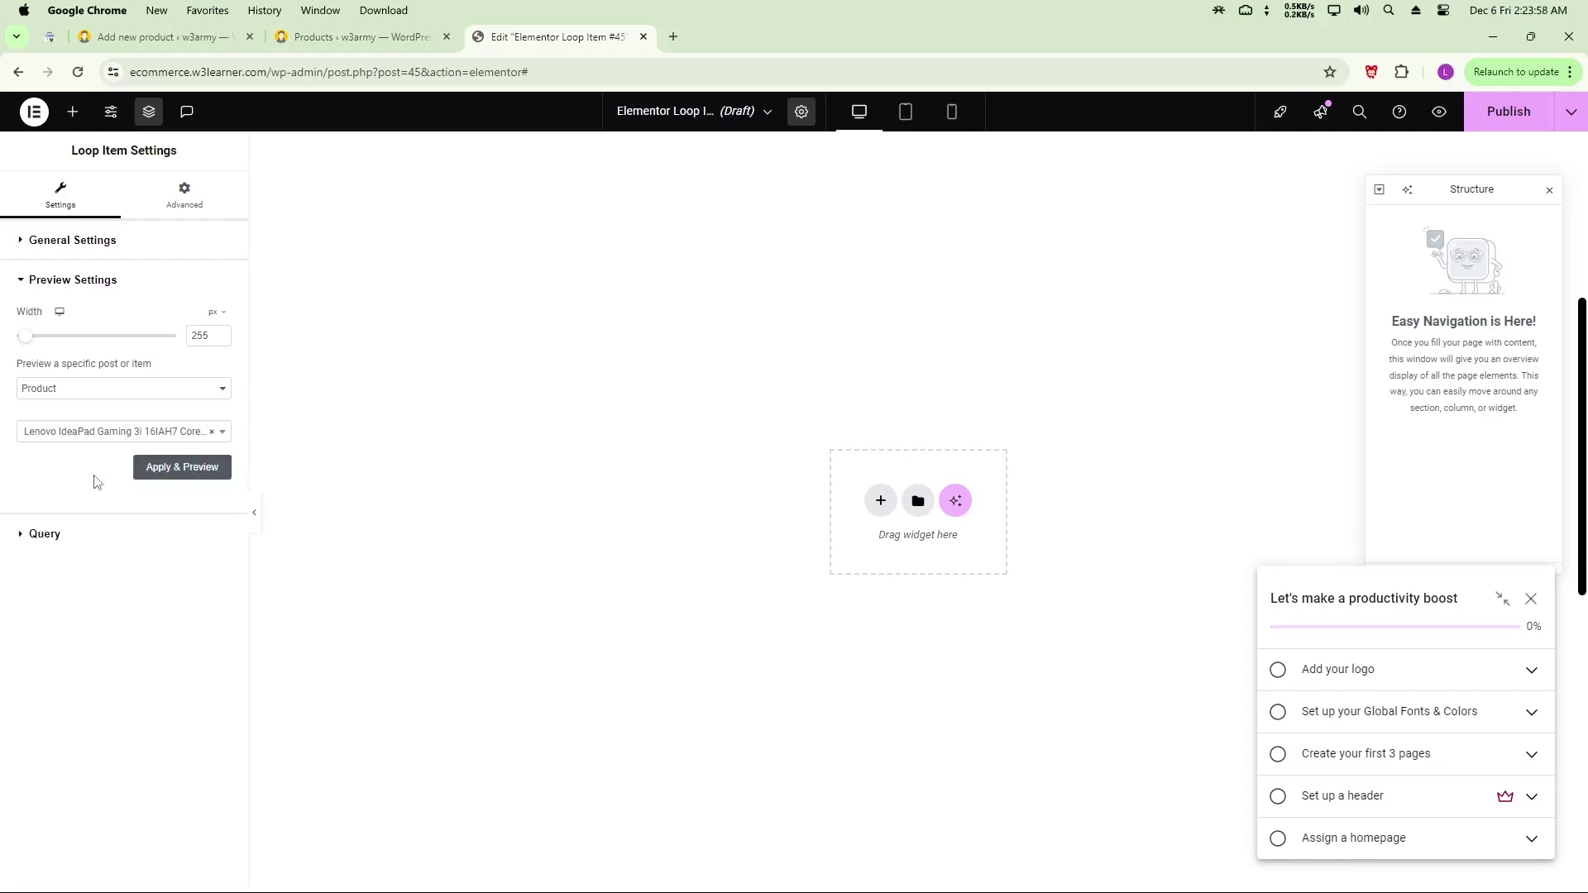
left_click(170, 473)
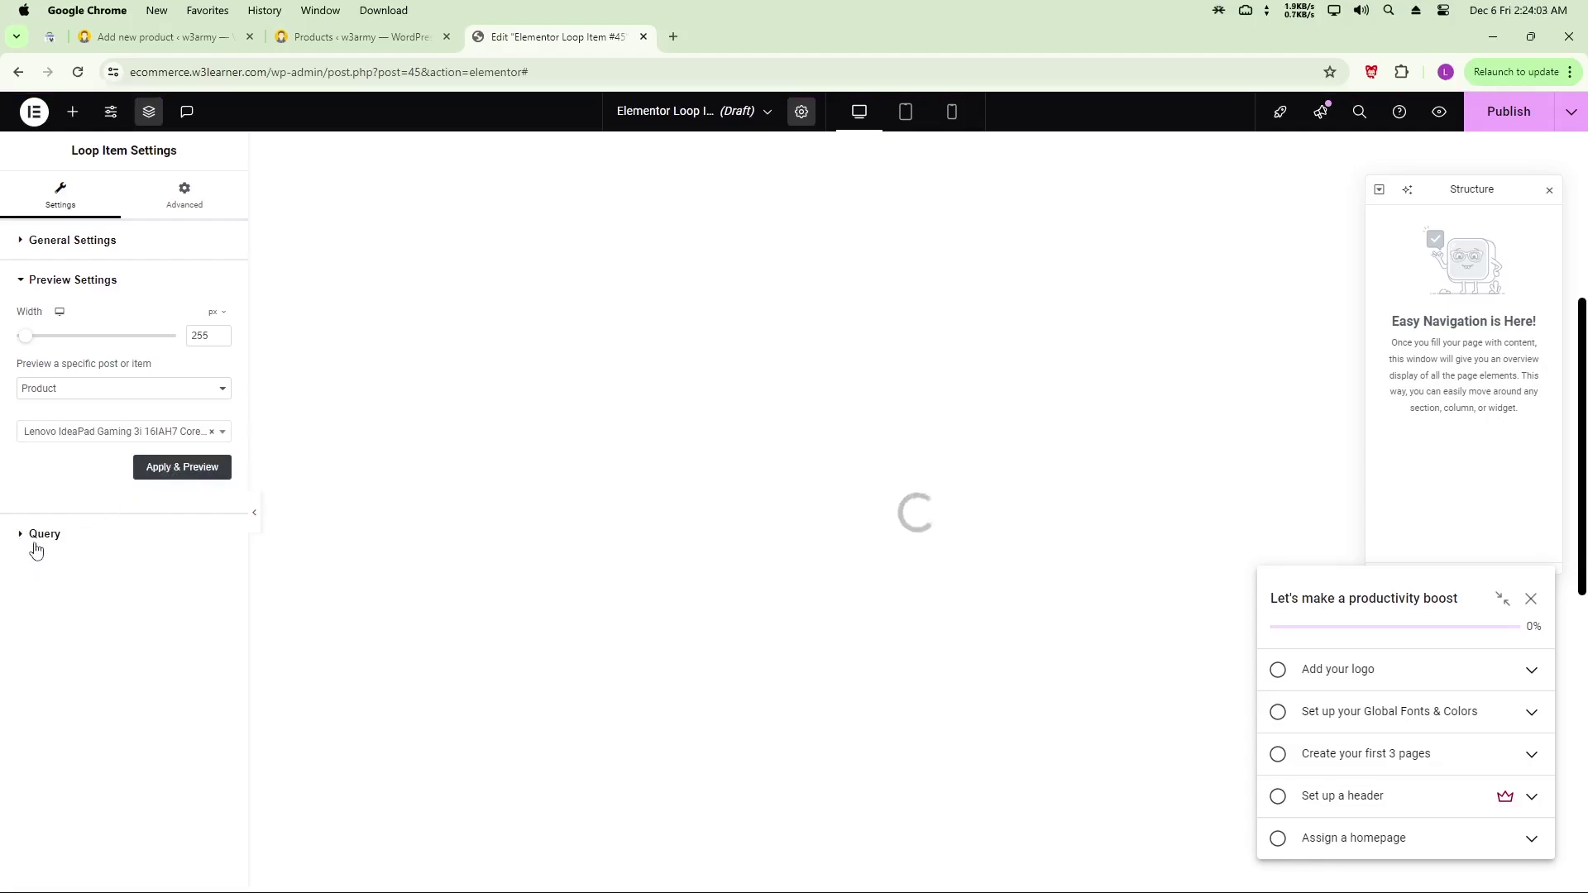
- Set the loop item's query source type to Products and apply it
left_click(795, 114)
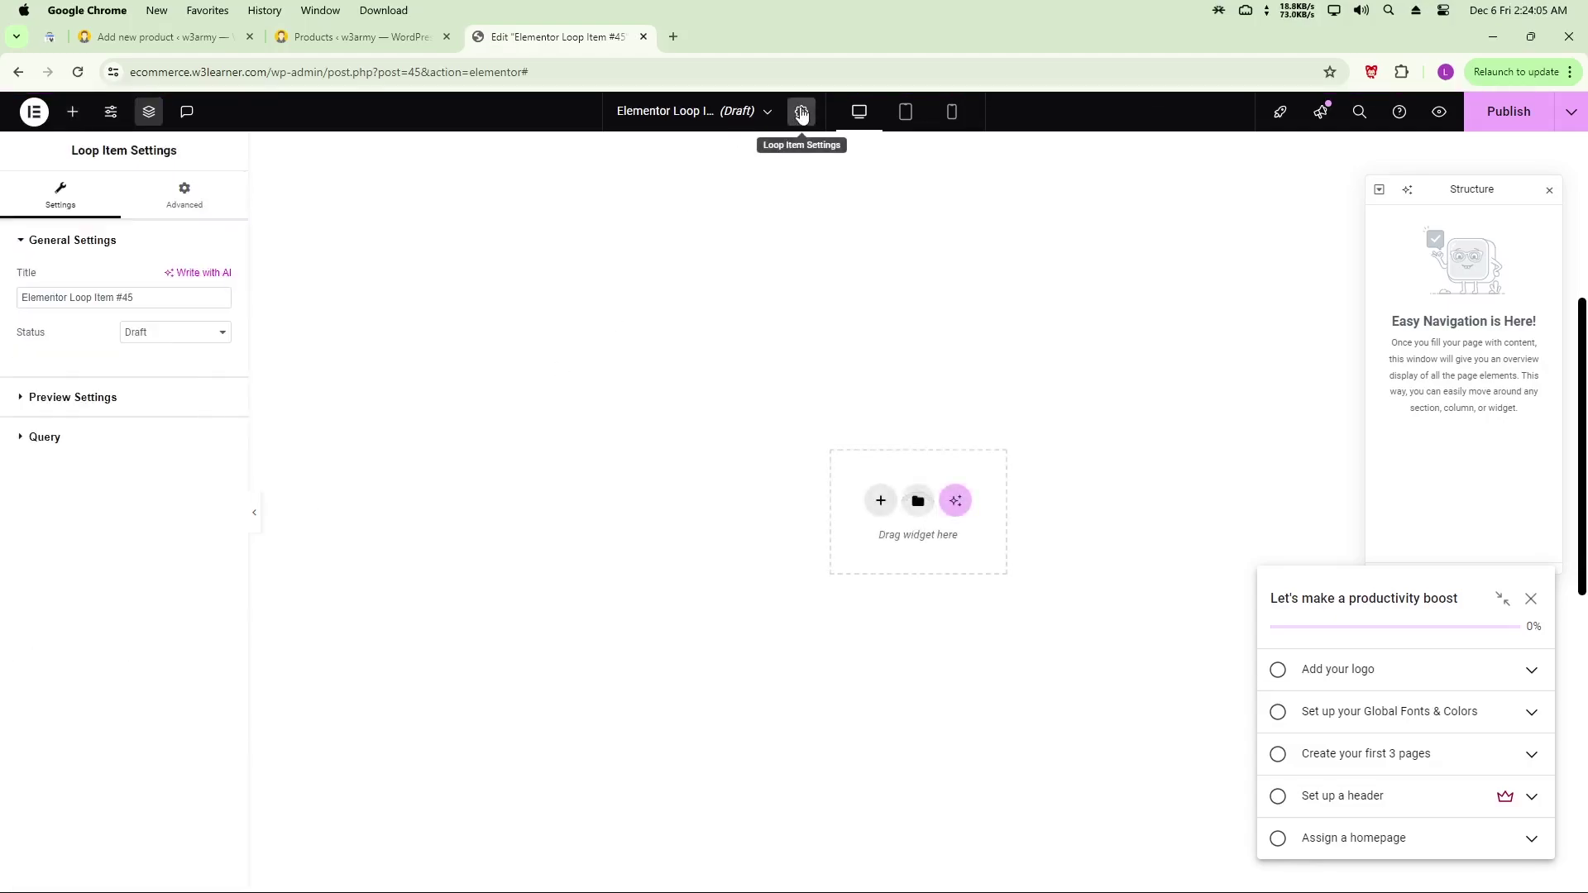
left_click(45, 438)
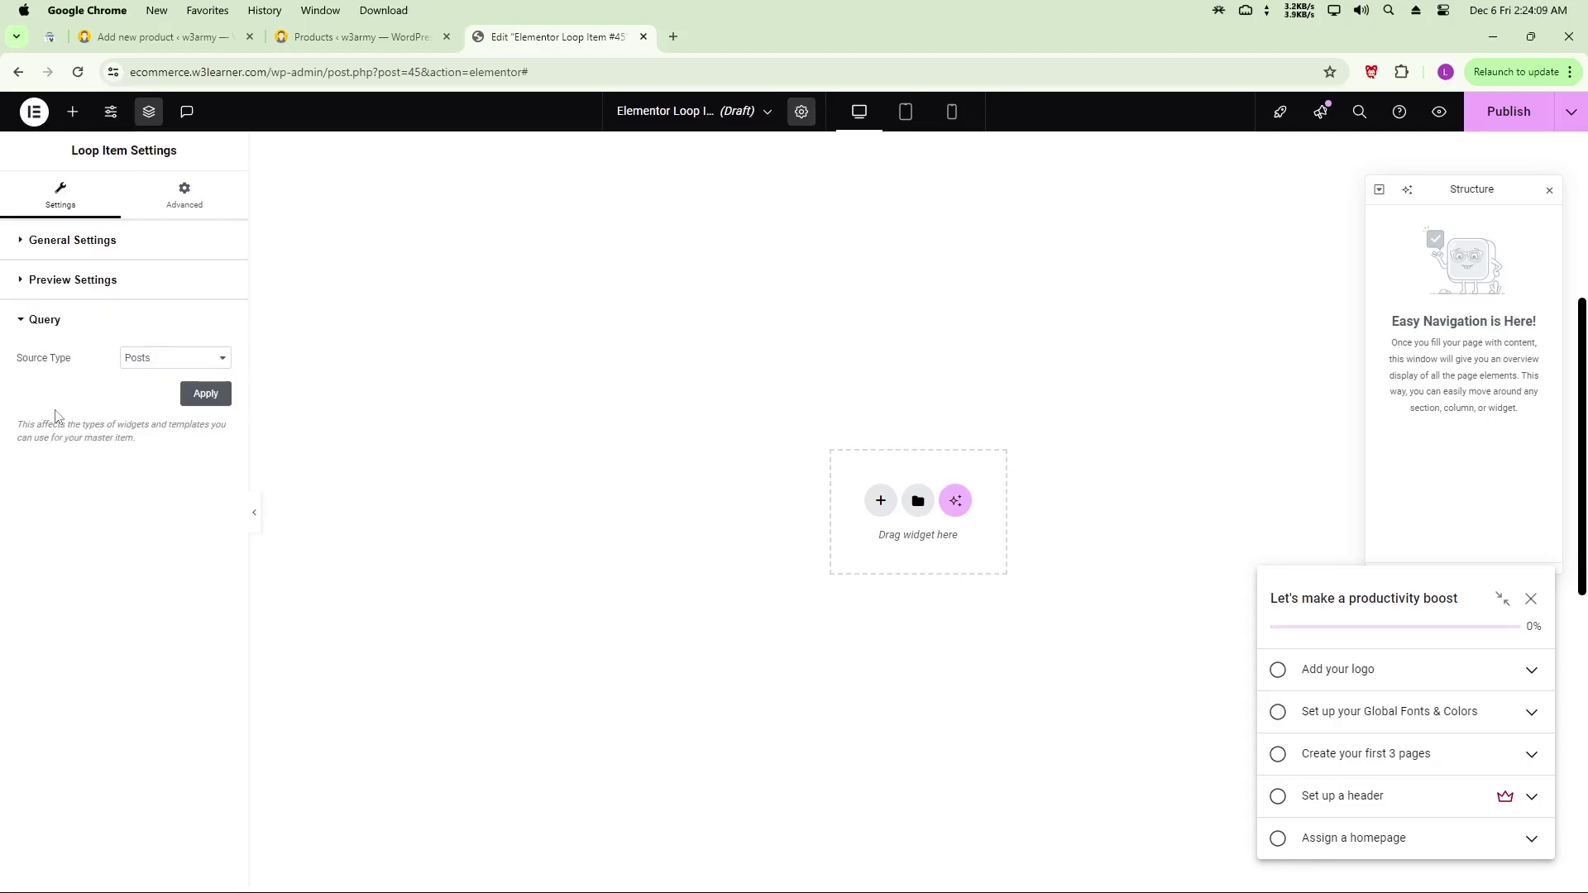
left_click(158, 360)
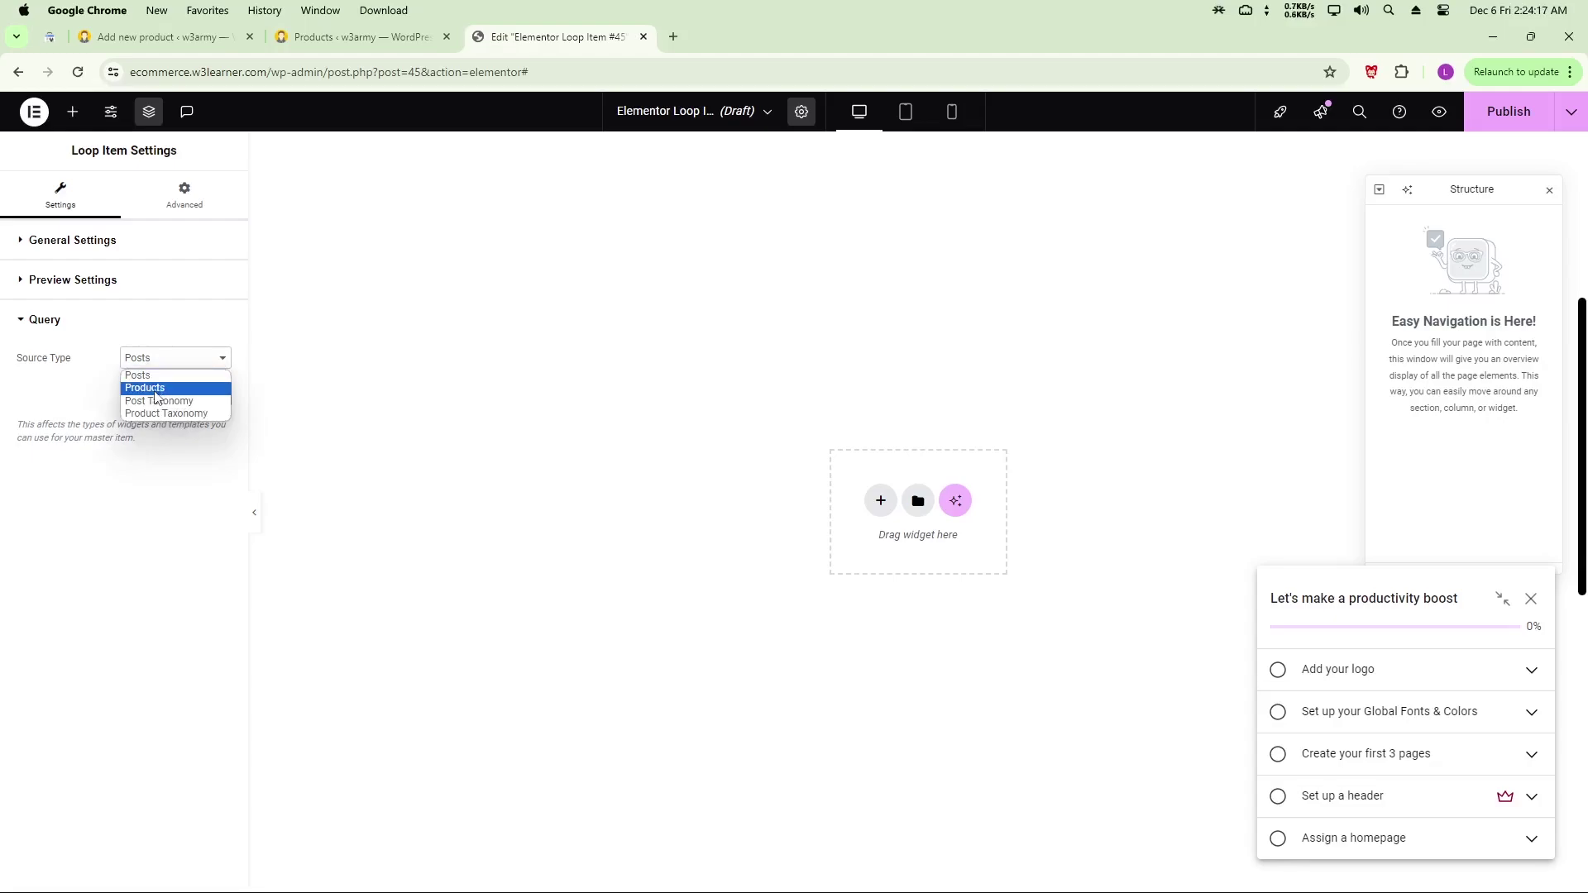
left_click(153, 388)
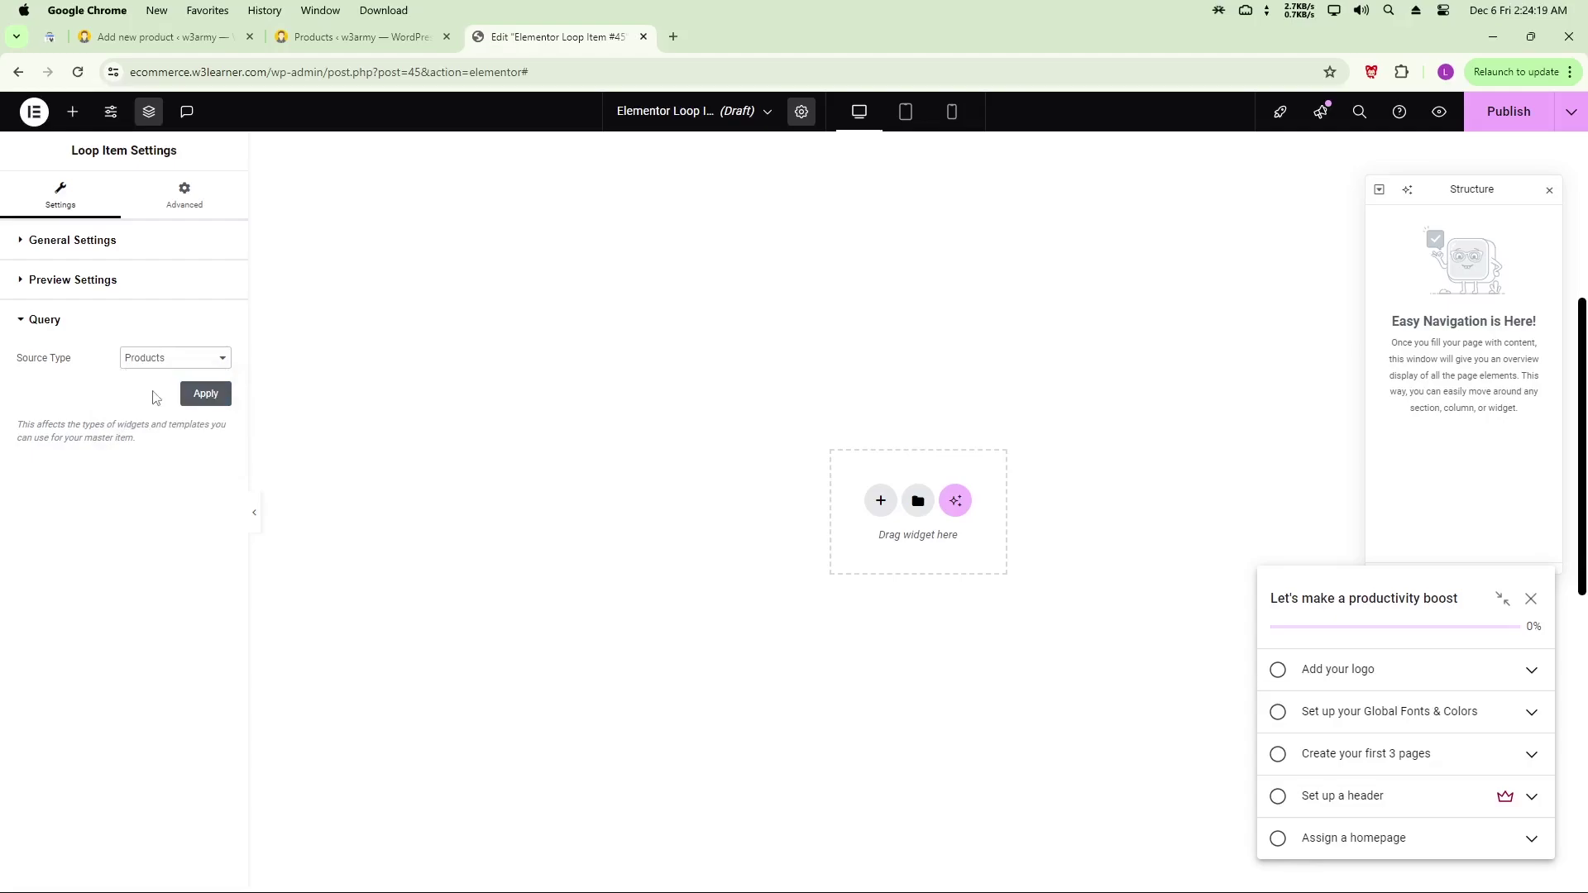
left_click(205, 395)
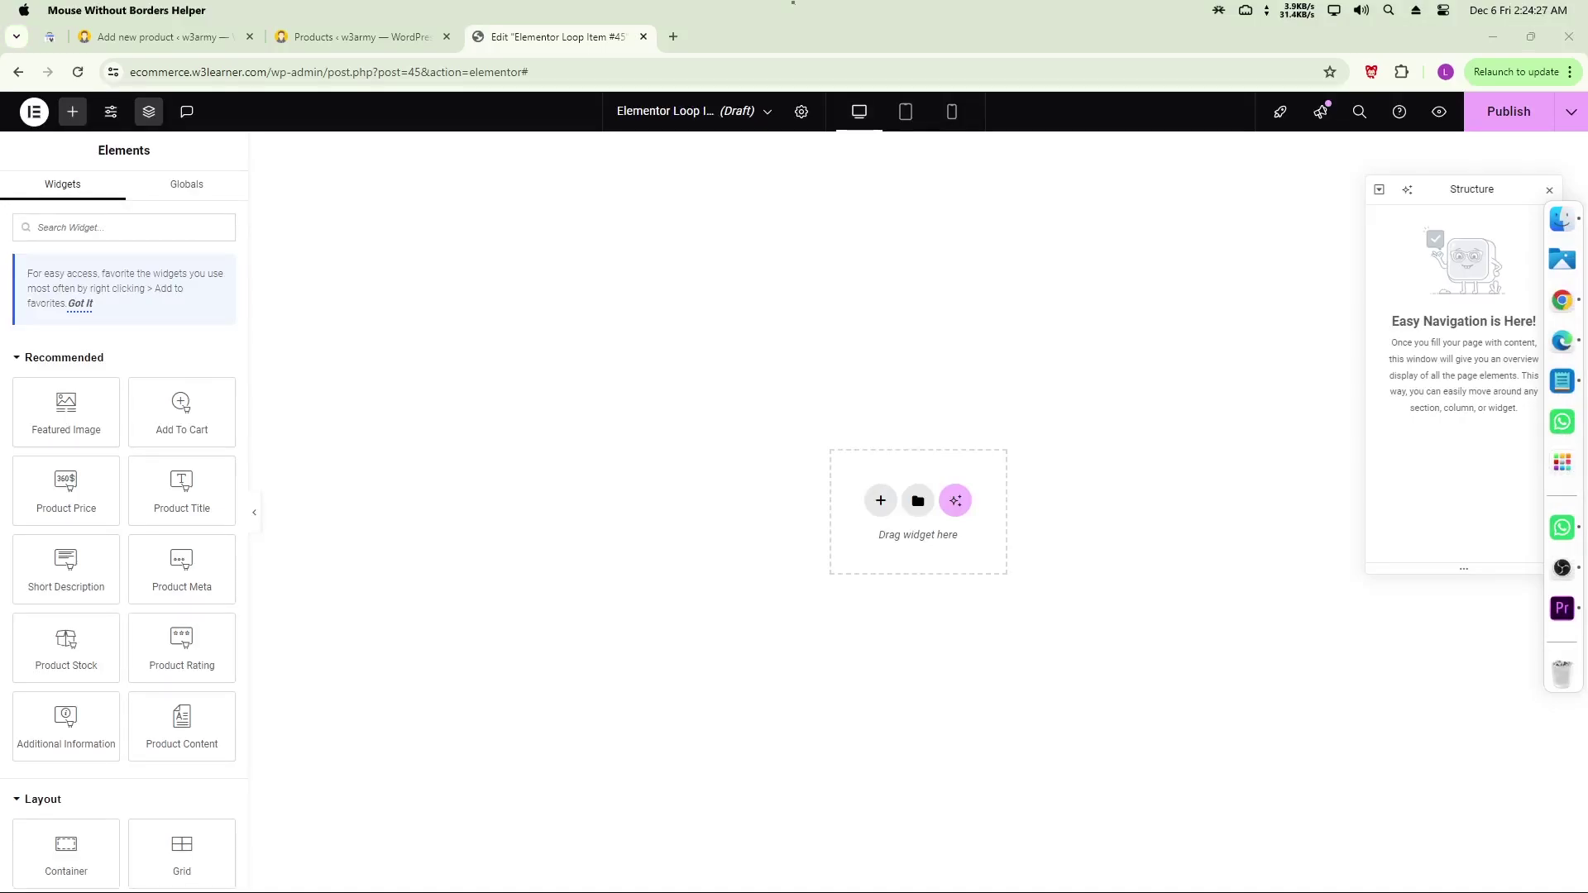
- Add a single flexbox container with downward direction to the empty loop item
left_click(1067, 549)
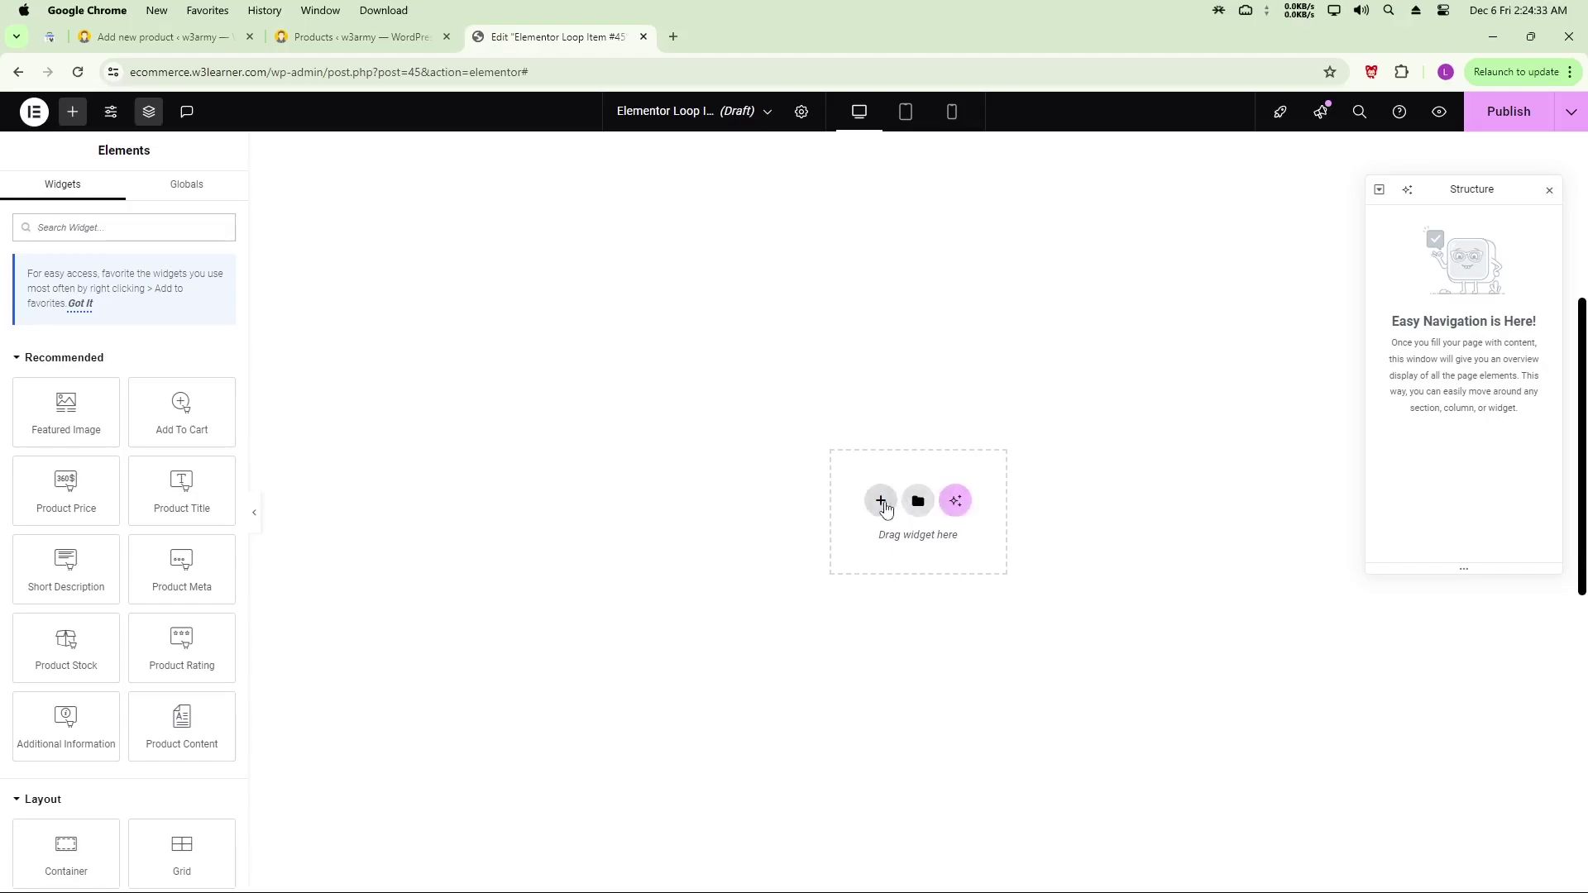
left_click(880, 500)
left_click(865, 538)
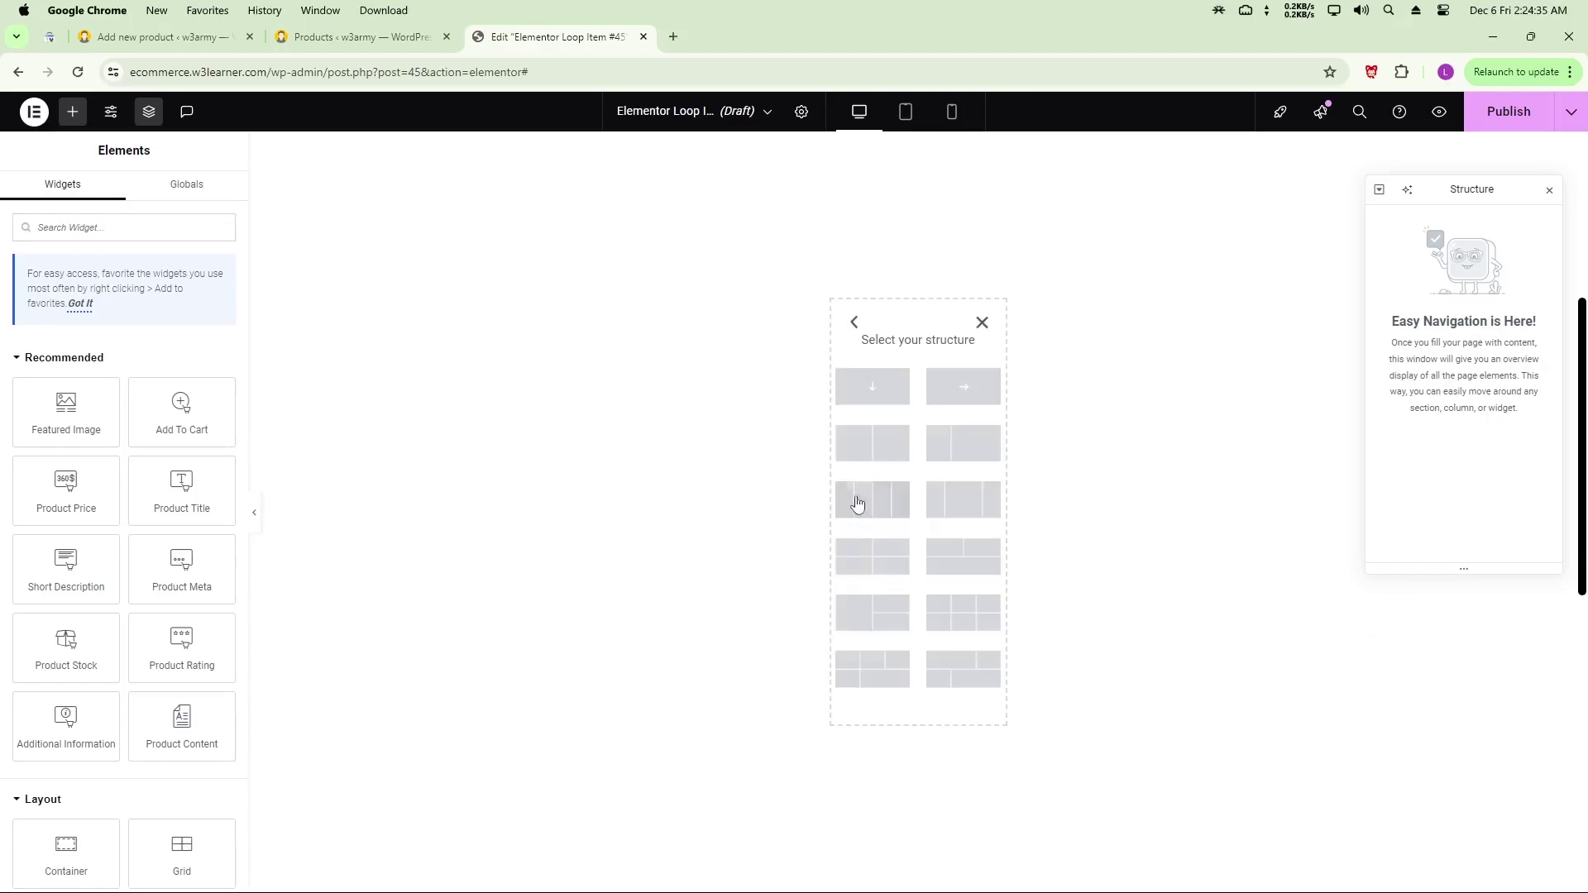
left_click(866, 395)
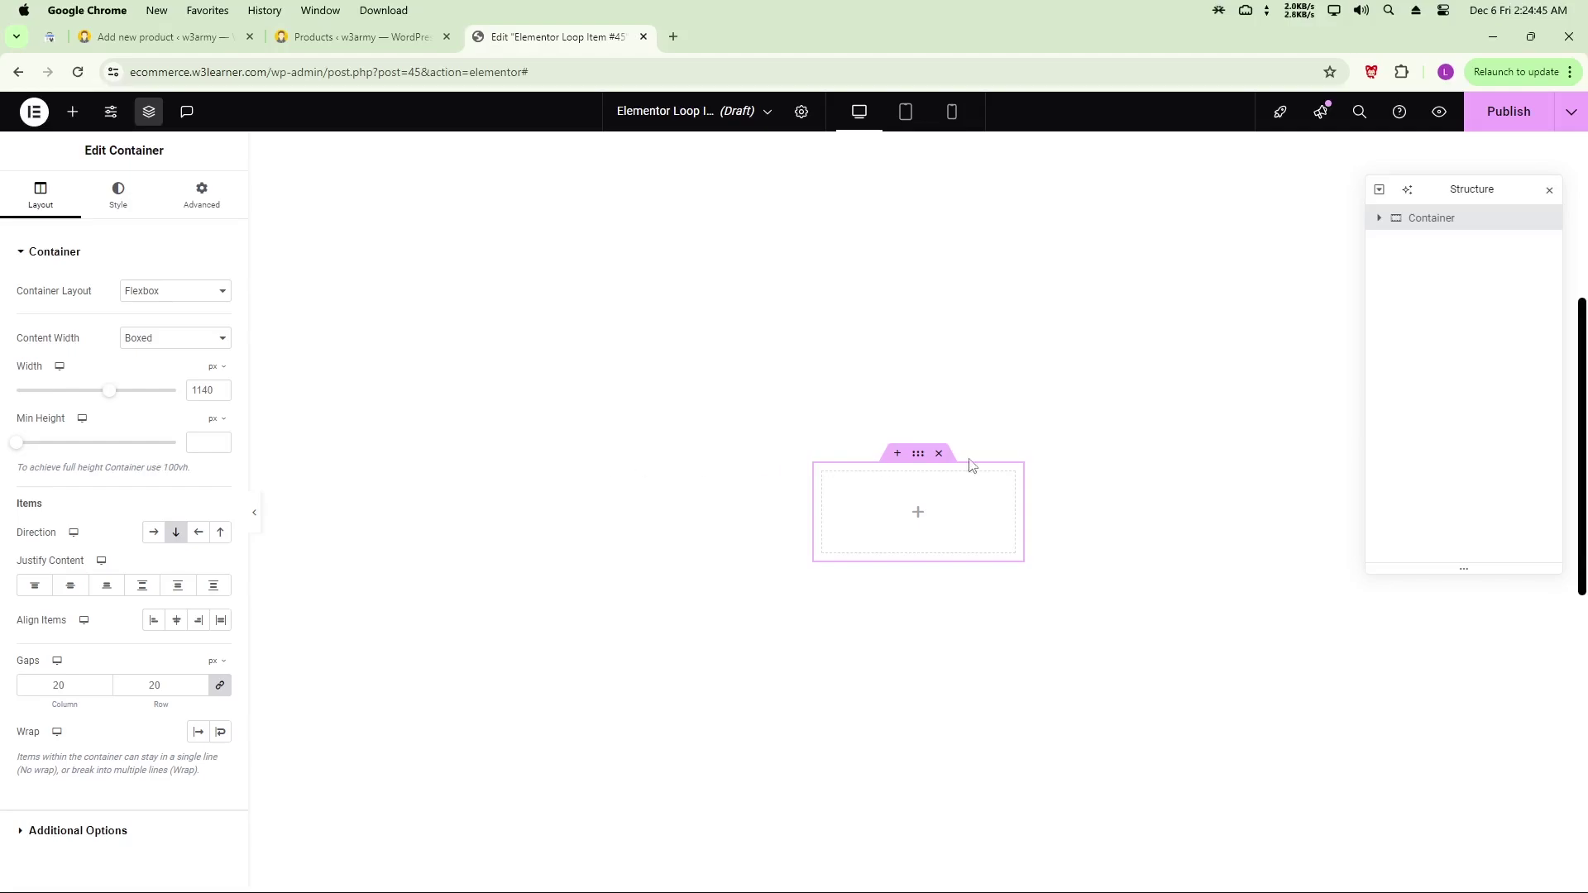
- Place a Featured Image widget inside the container and check its fallback image settings
left_click(73, 112)
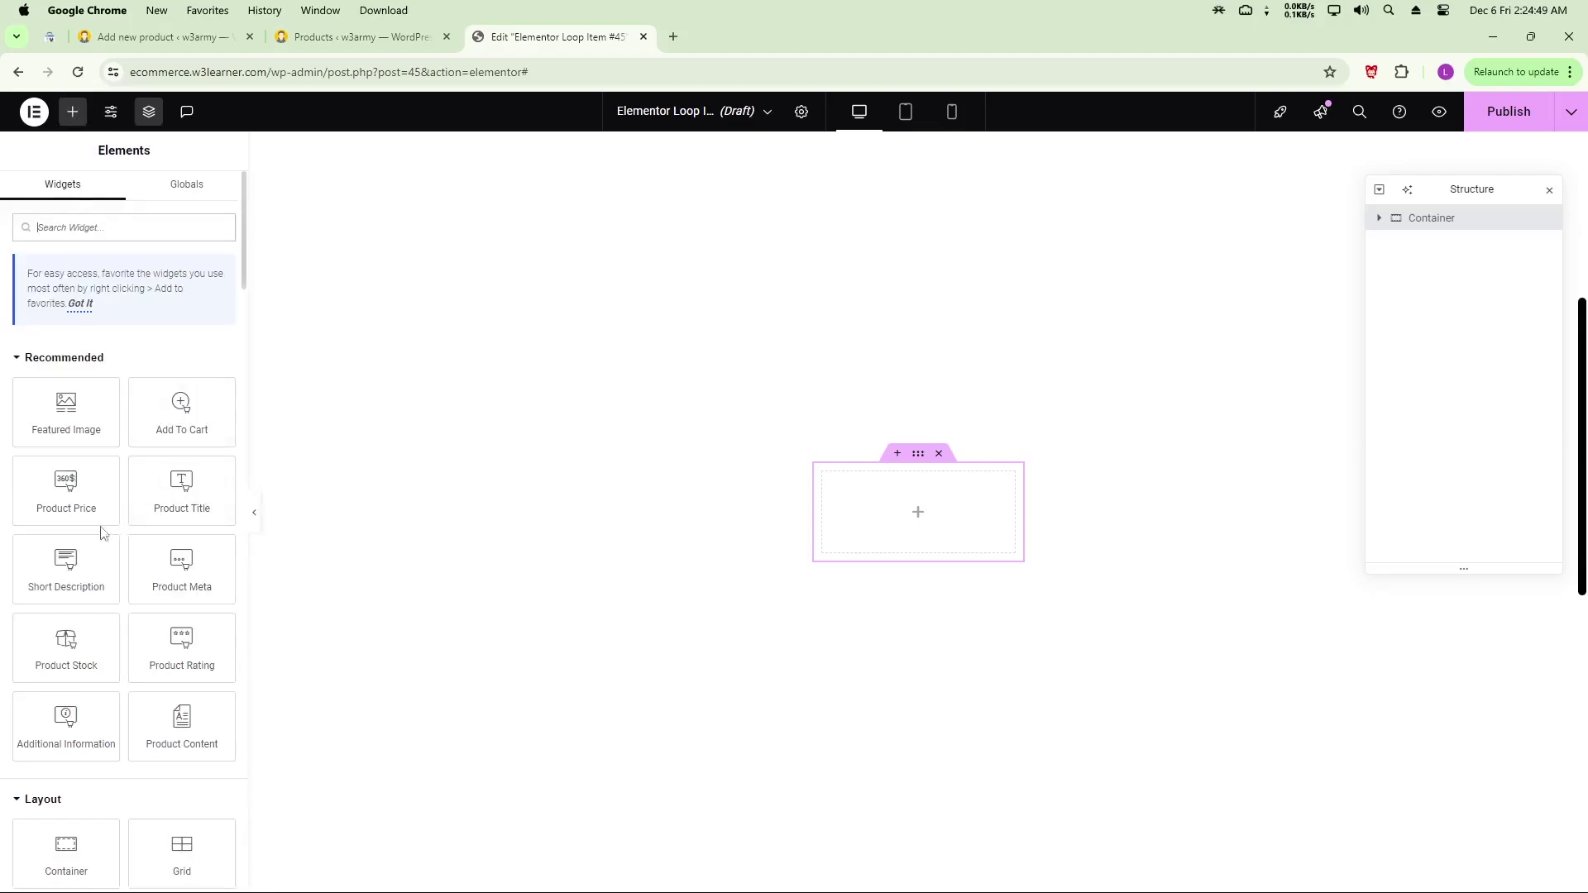
left_click_drag(48, 417, 915, 508)
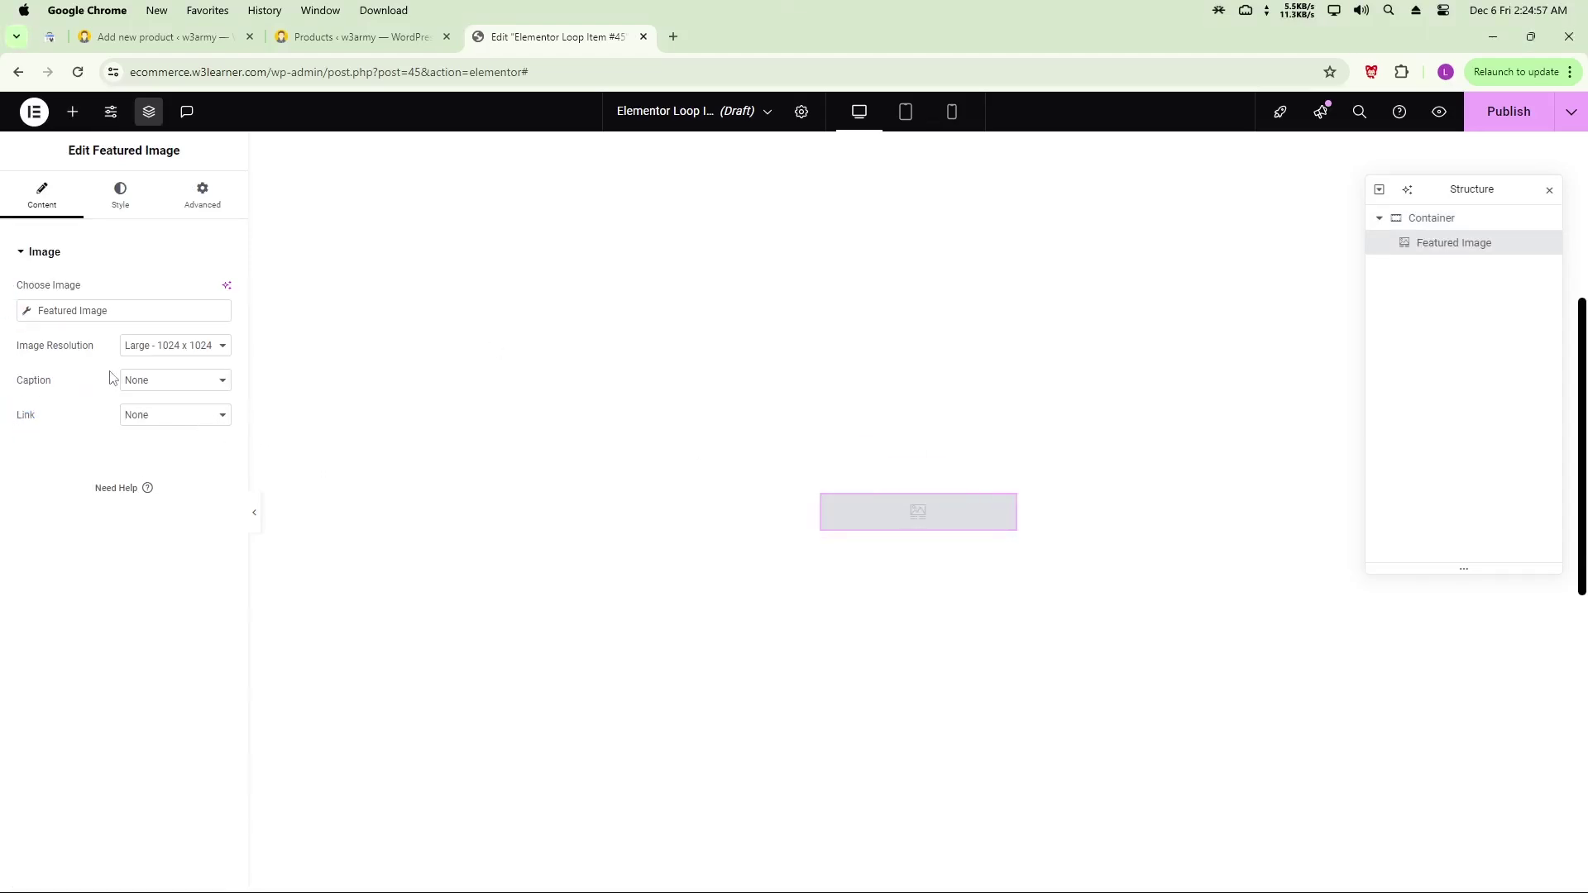
left_click(28, 312)
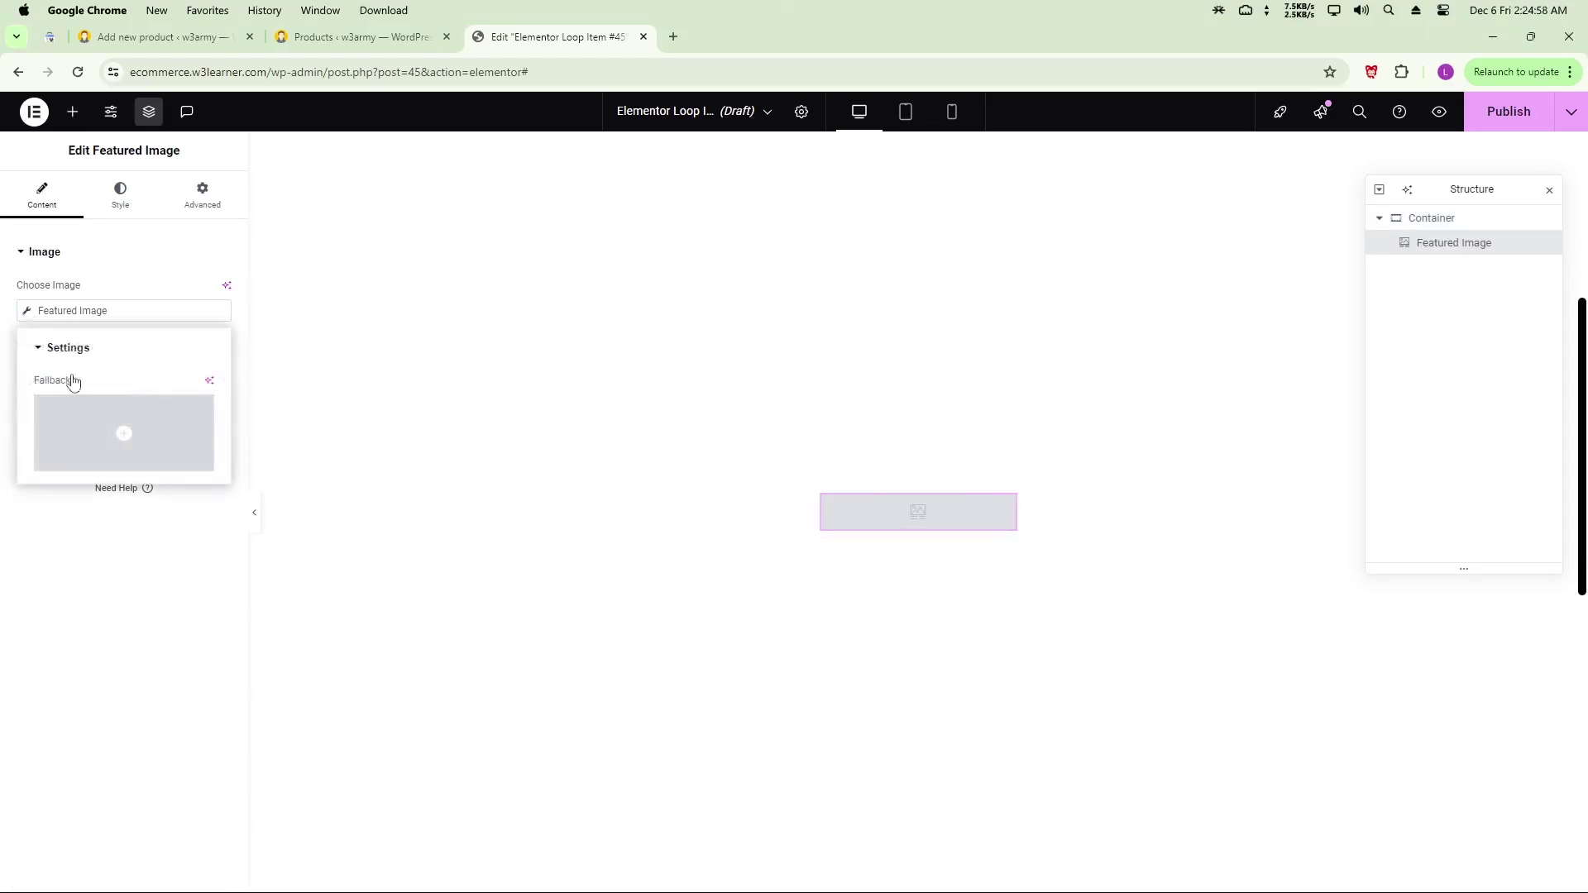
left_click(50, 643)
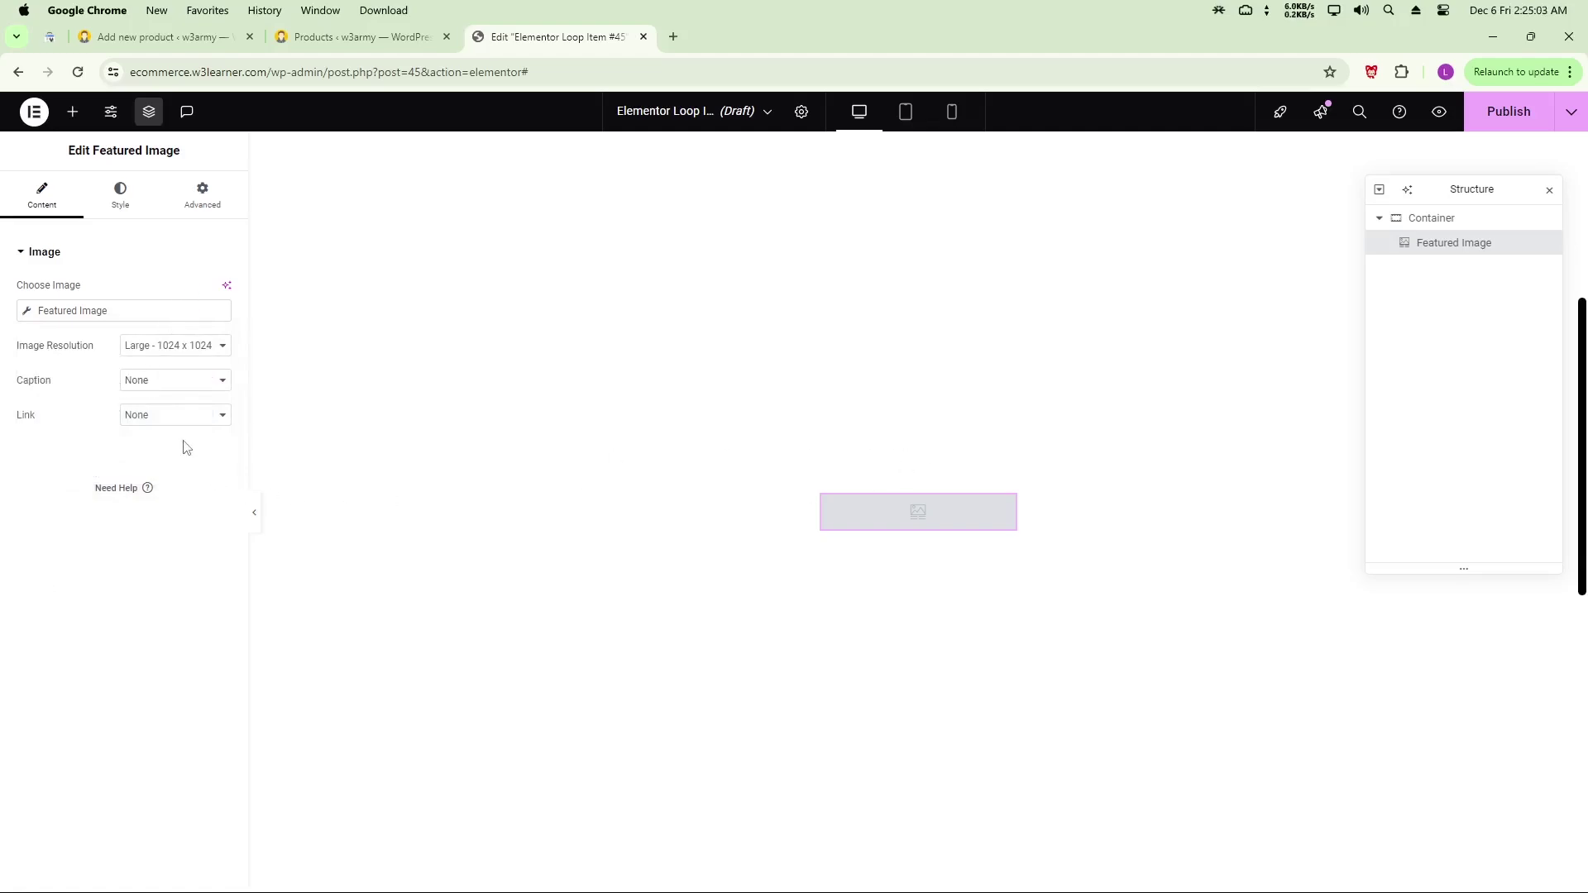
- Link the featured image to a custom URL using the dynamic Post URL tag
left_click(180, 414)
left_click(163, 459)
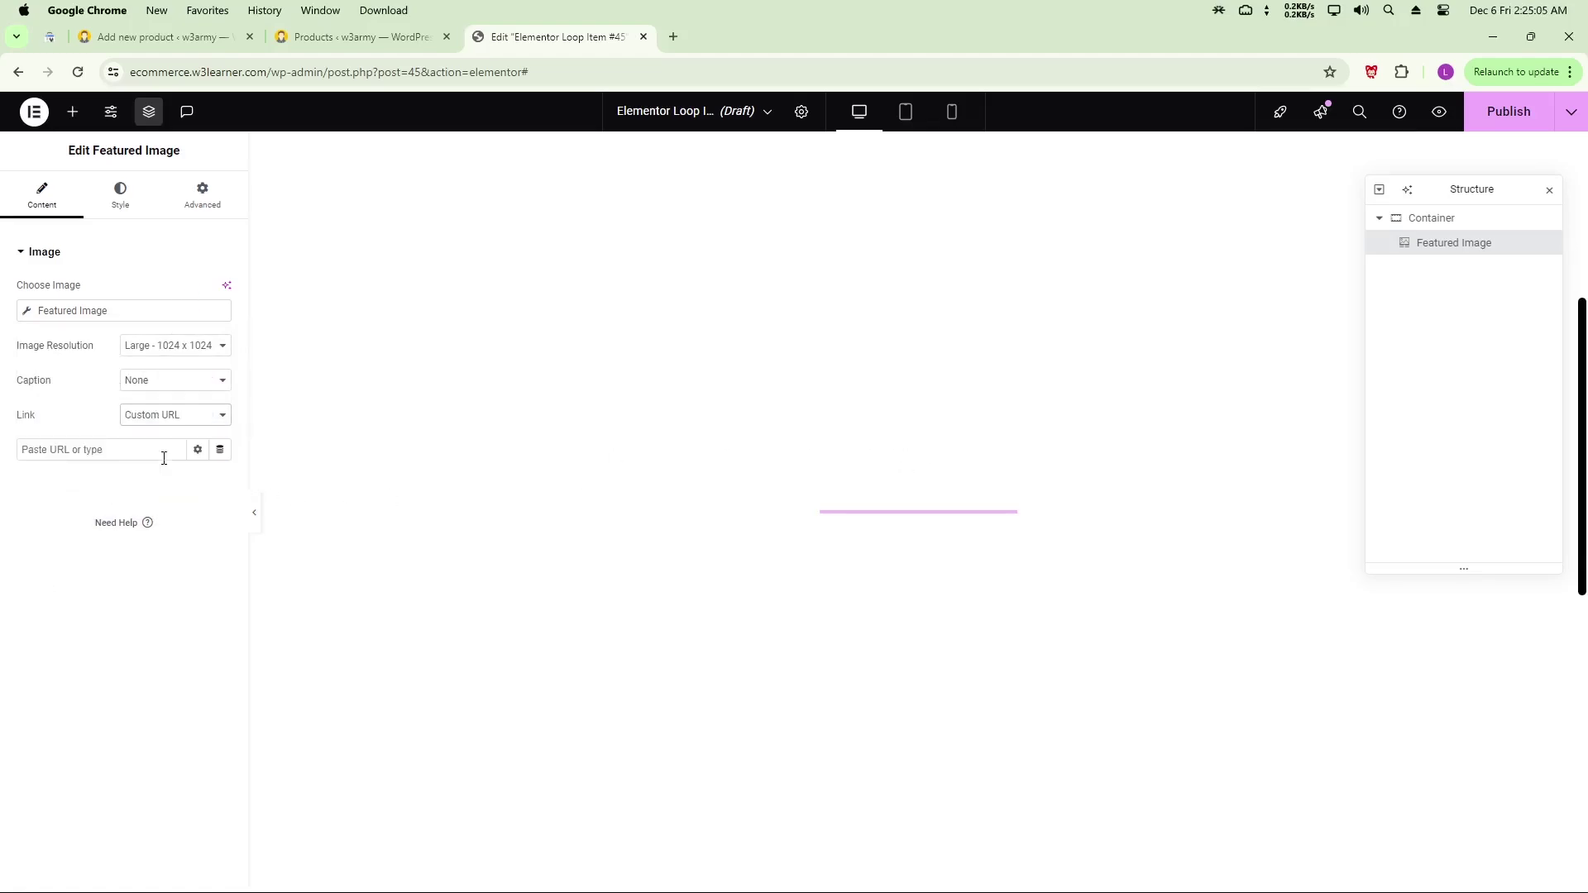
left_click(220, 453)
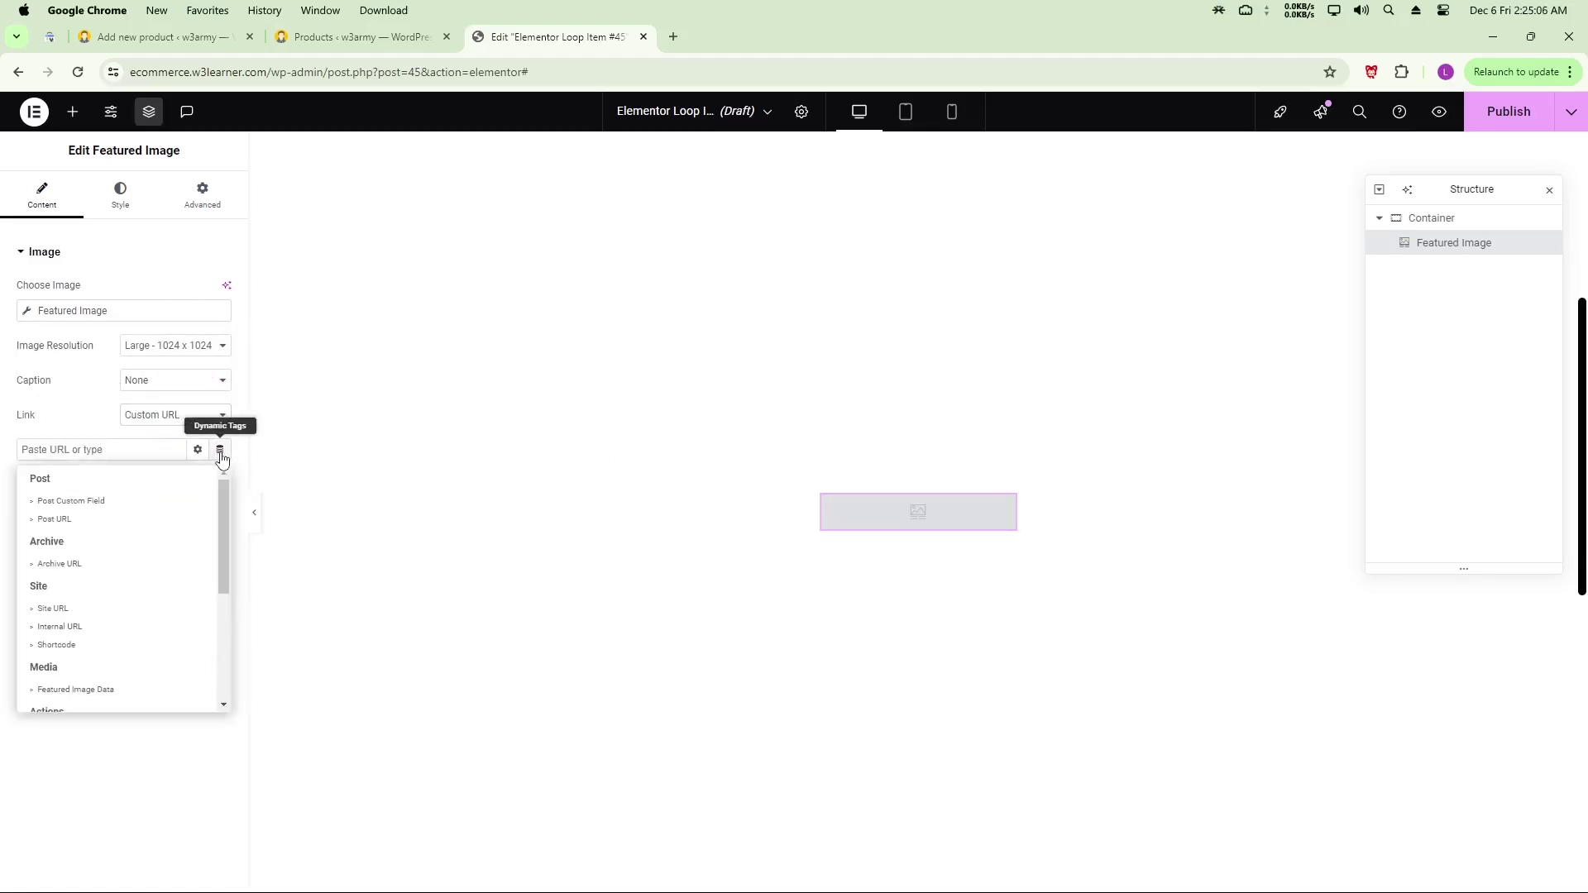
left_click(117, 518)
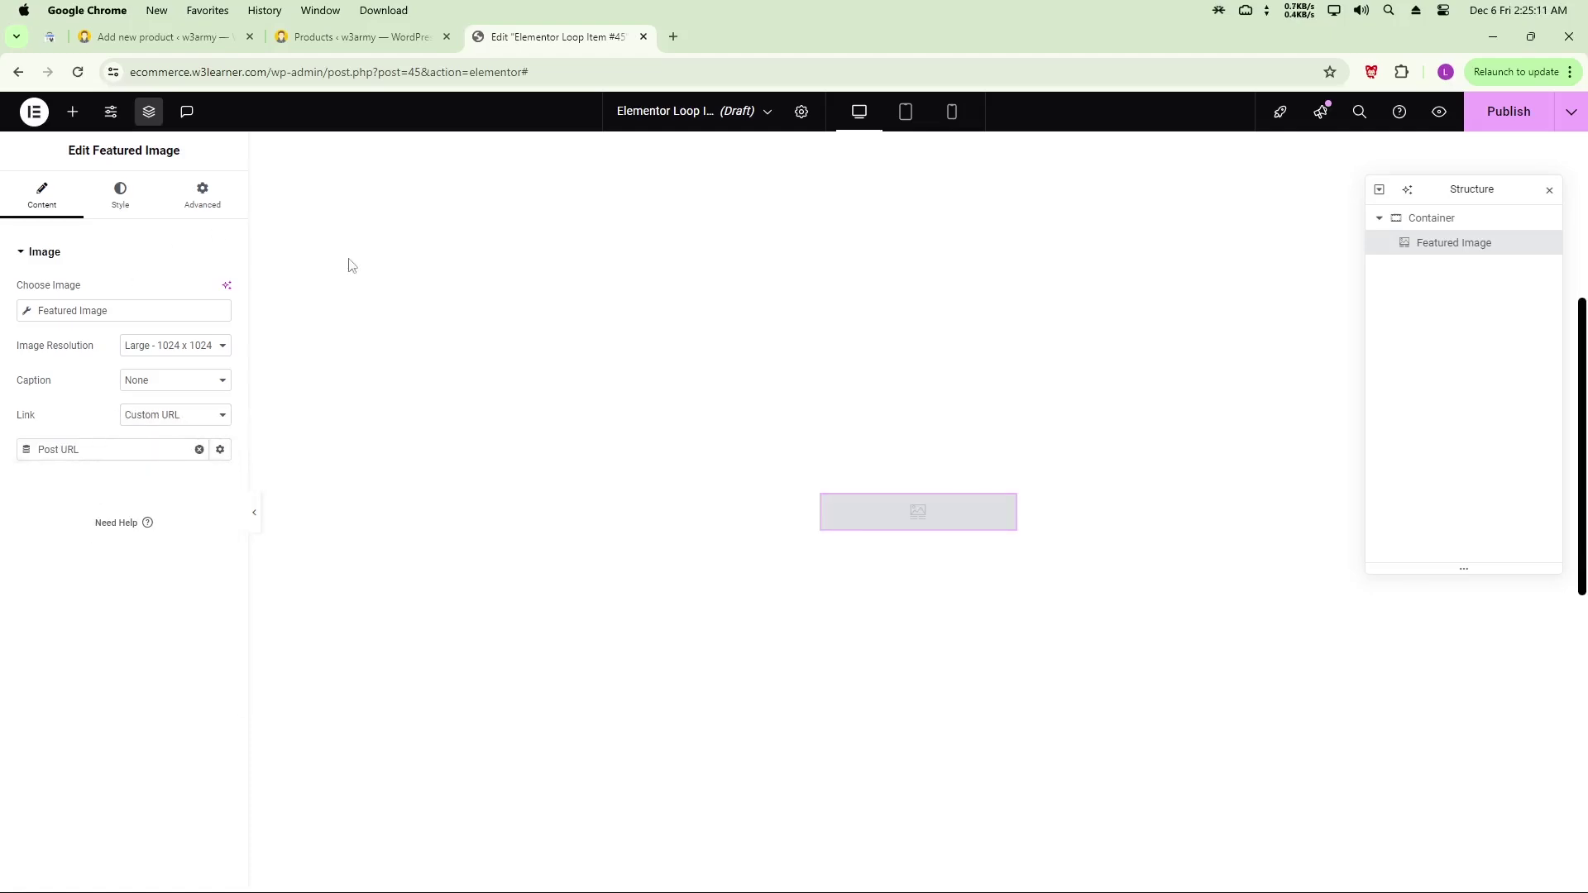
- Add a Product Title widget above the featured image and link it with the dynamic Post URL tag
left_click(73, 112)
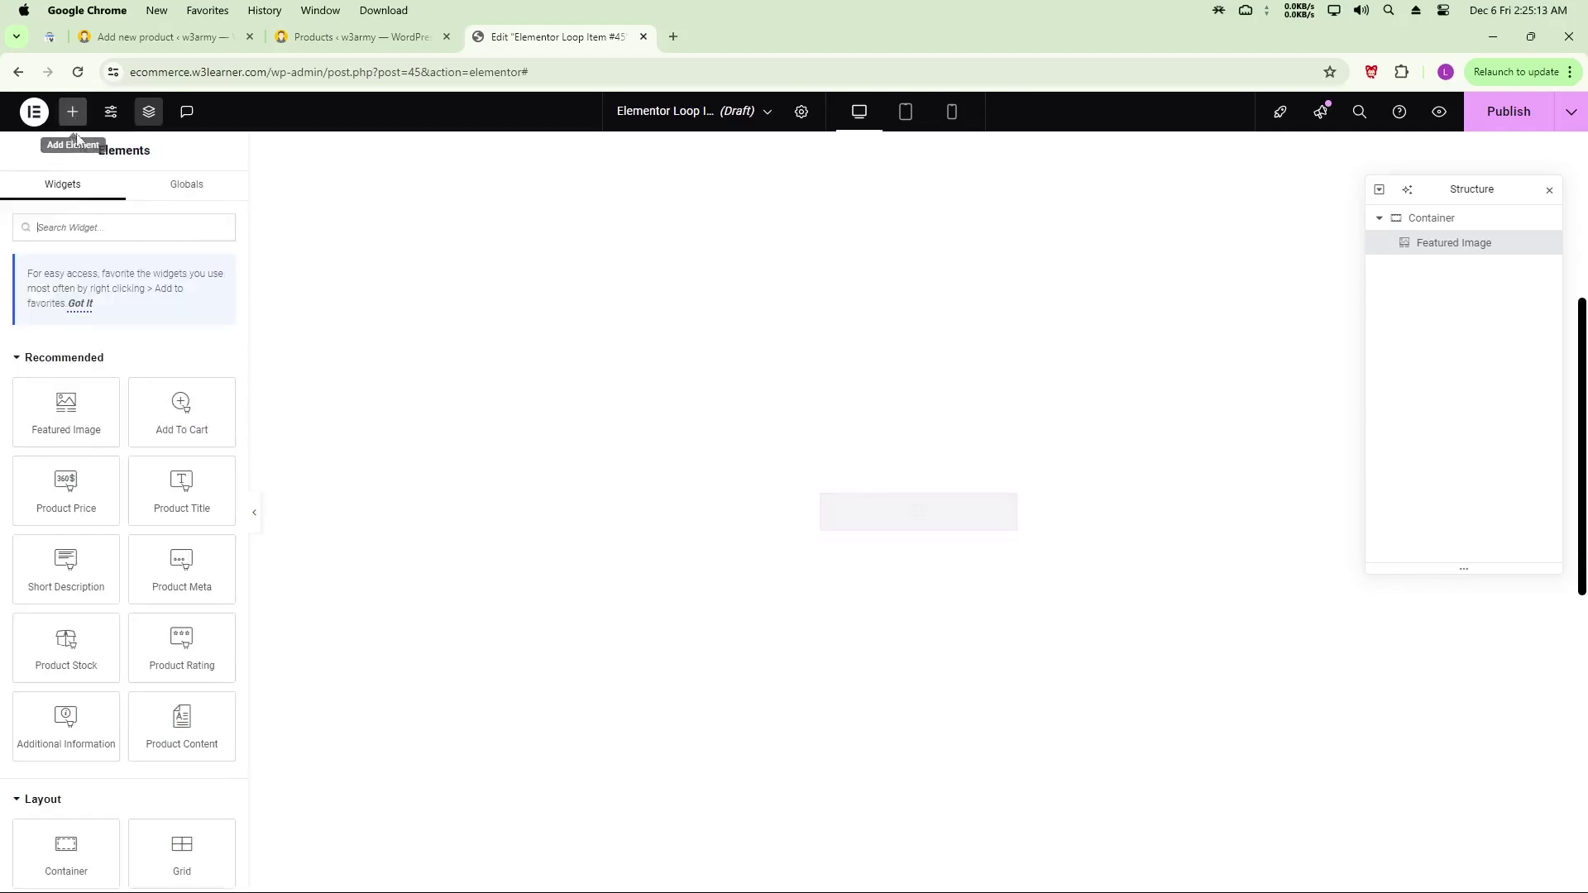
left_click_drag(186, 509, 937, 496)
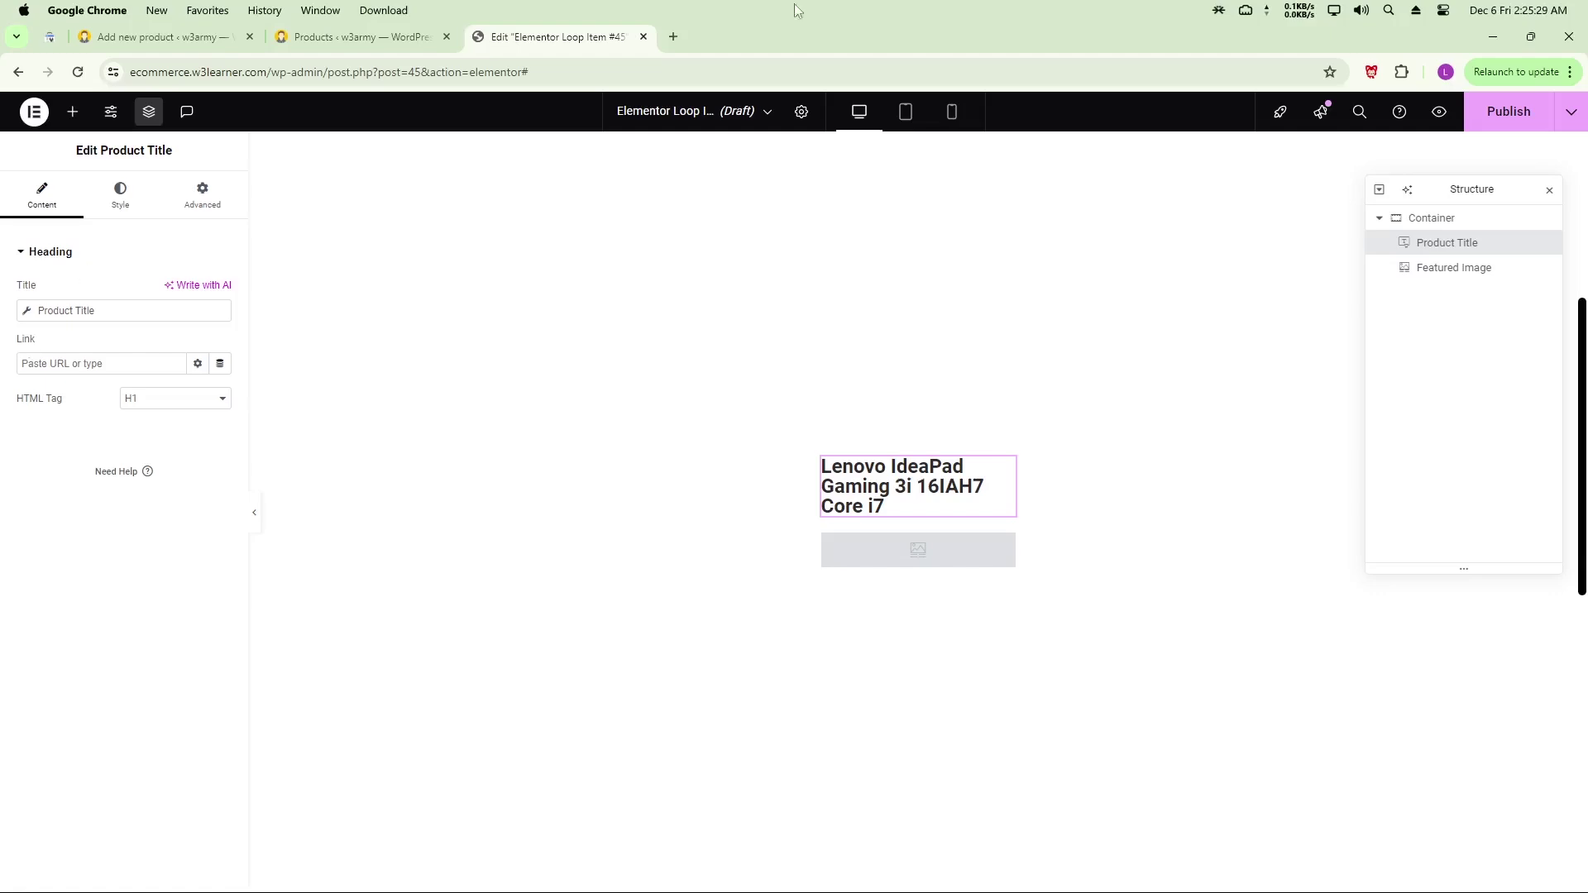
left_click(220, 364)
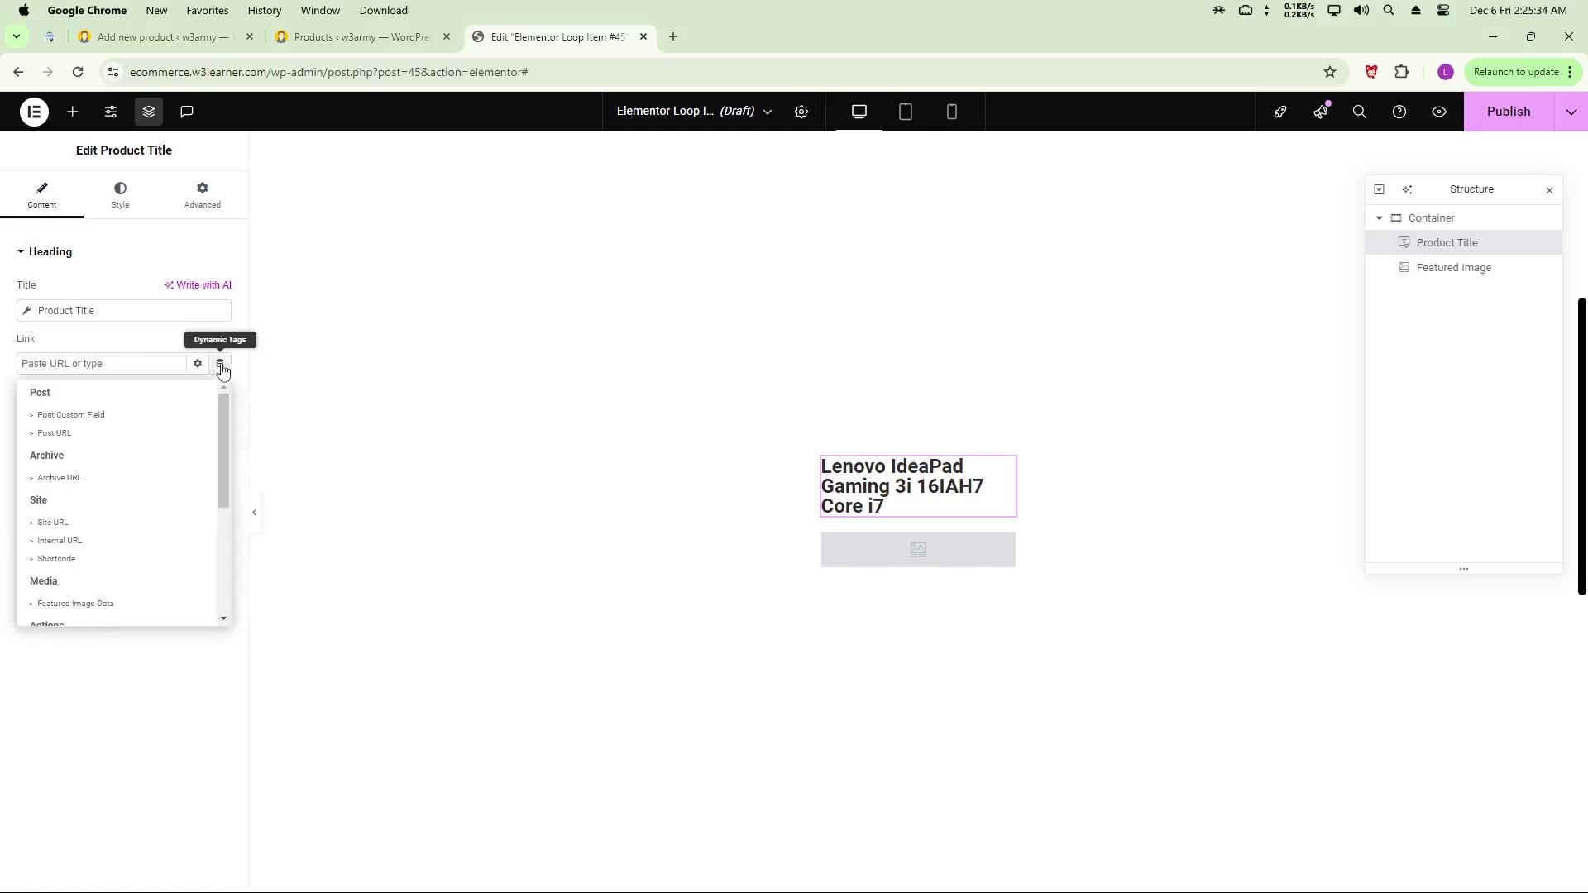
left_click(79, 433)
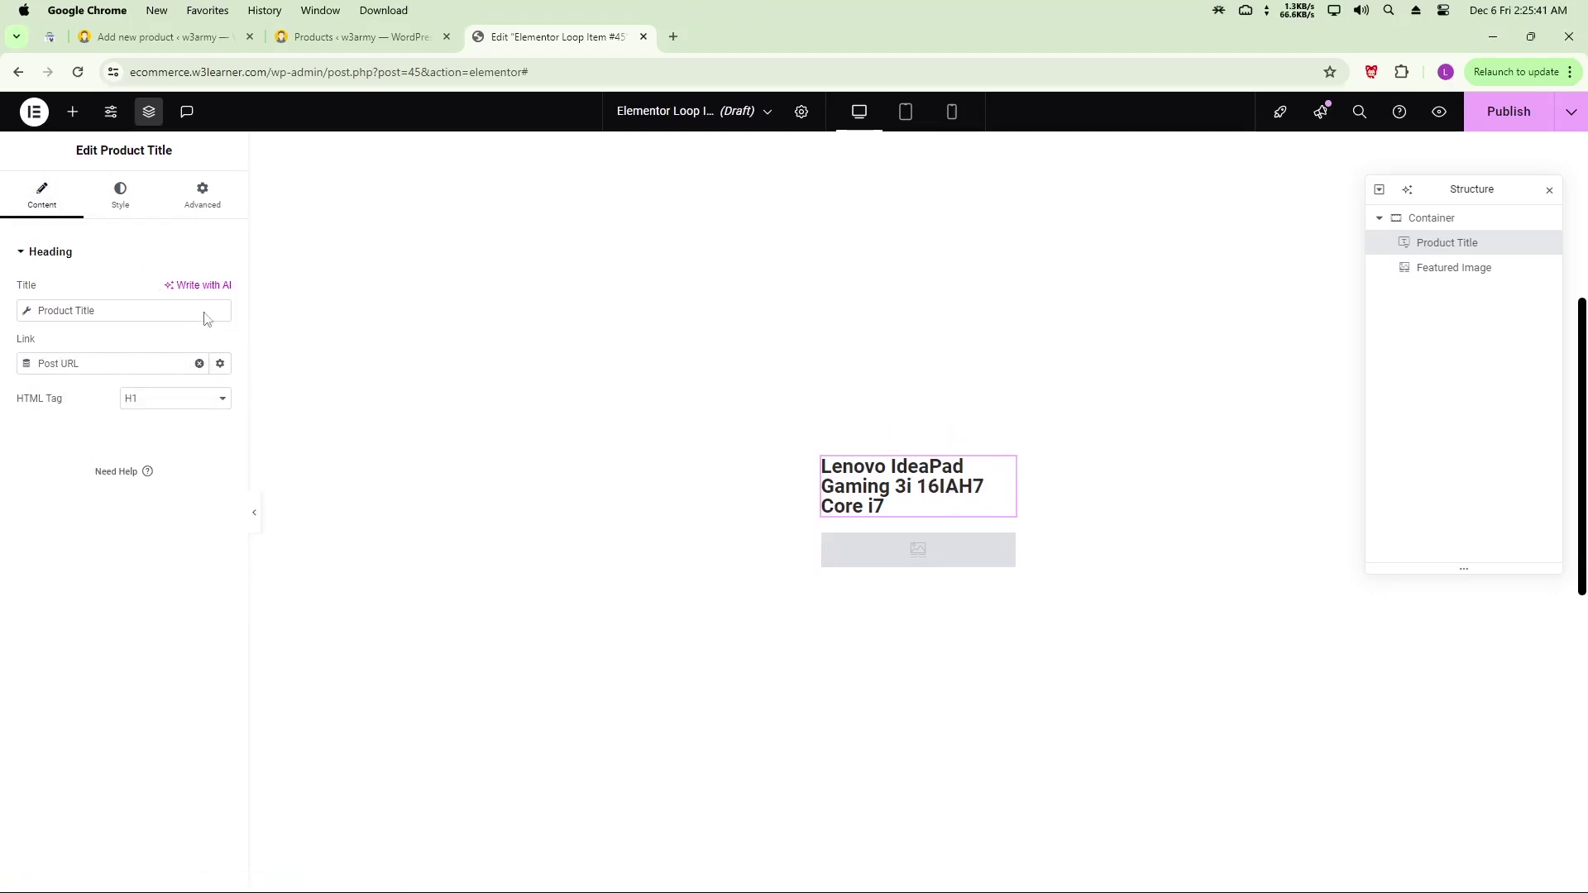
- Add a Product Price widget below the featured image and an Add To Cart widget beneath the price
left_click(71, 112)
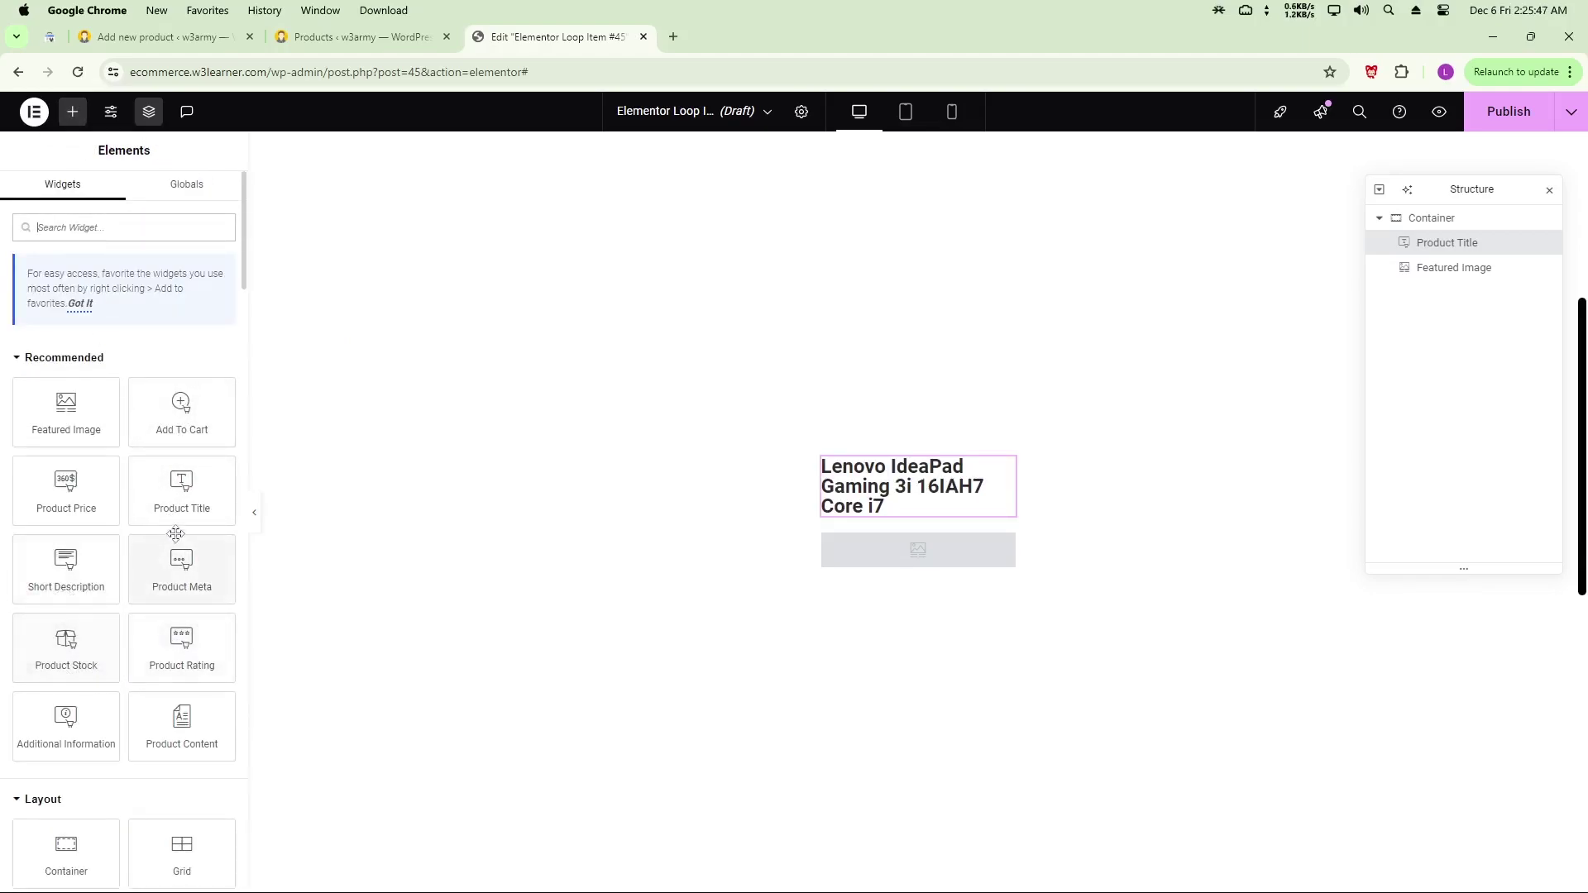
left_click_drag(66, 492, 961, 559)
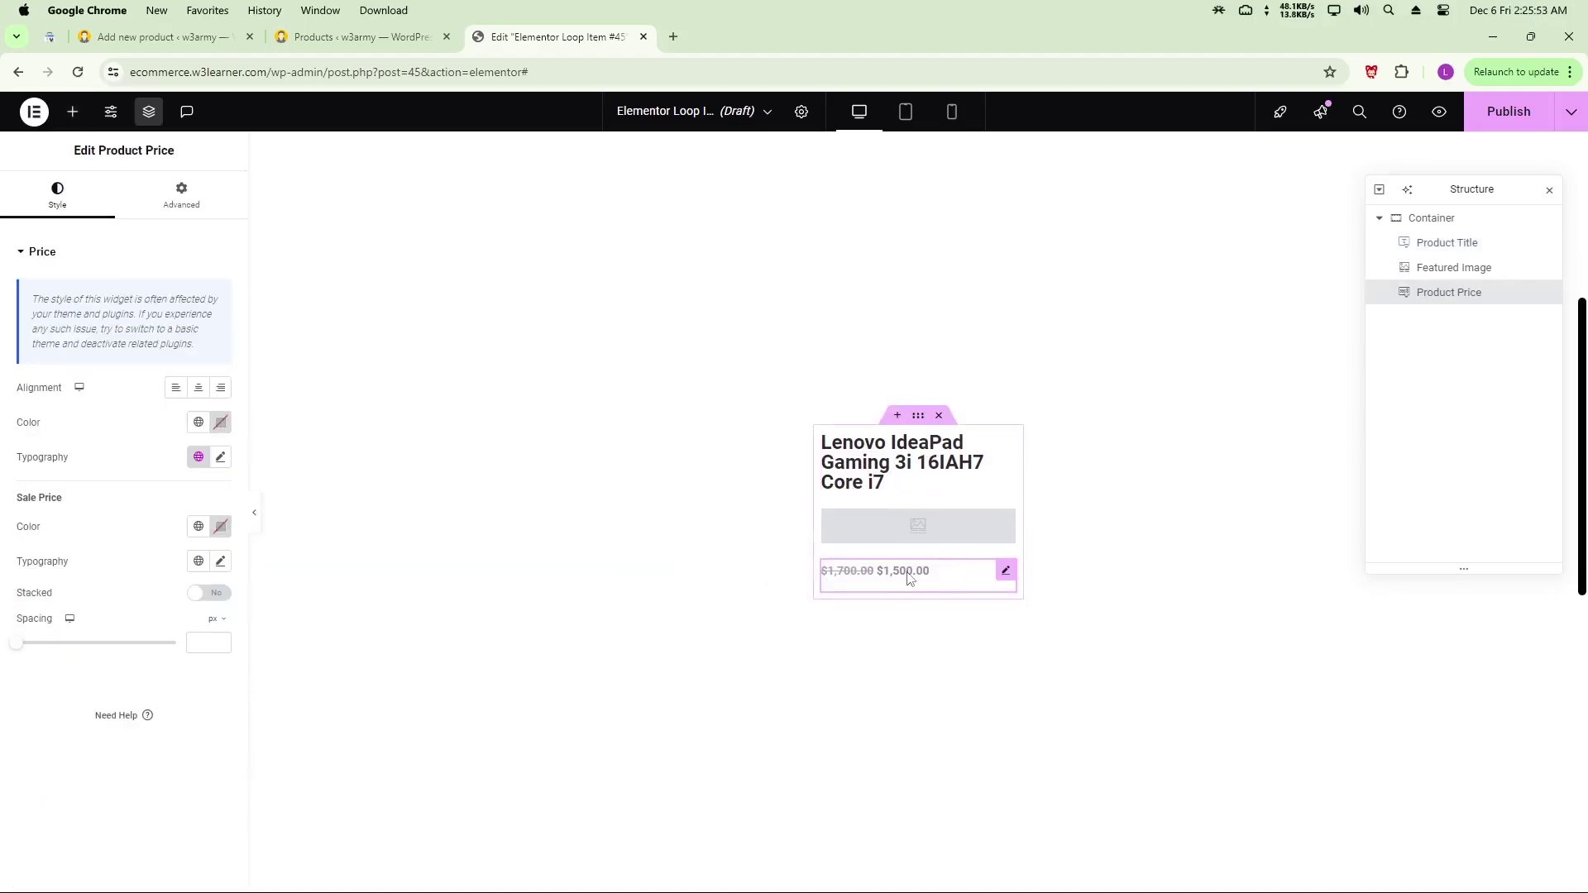
left_click(73, 113)
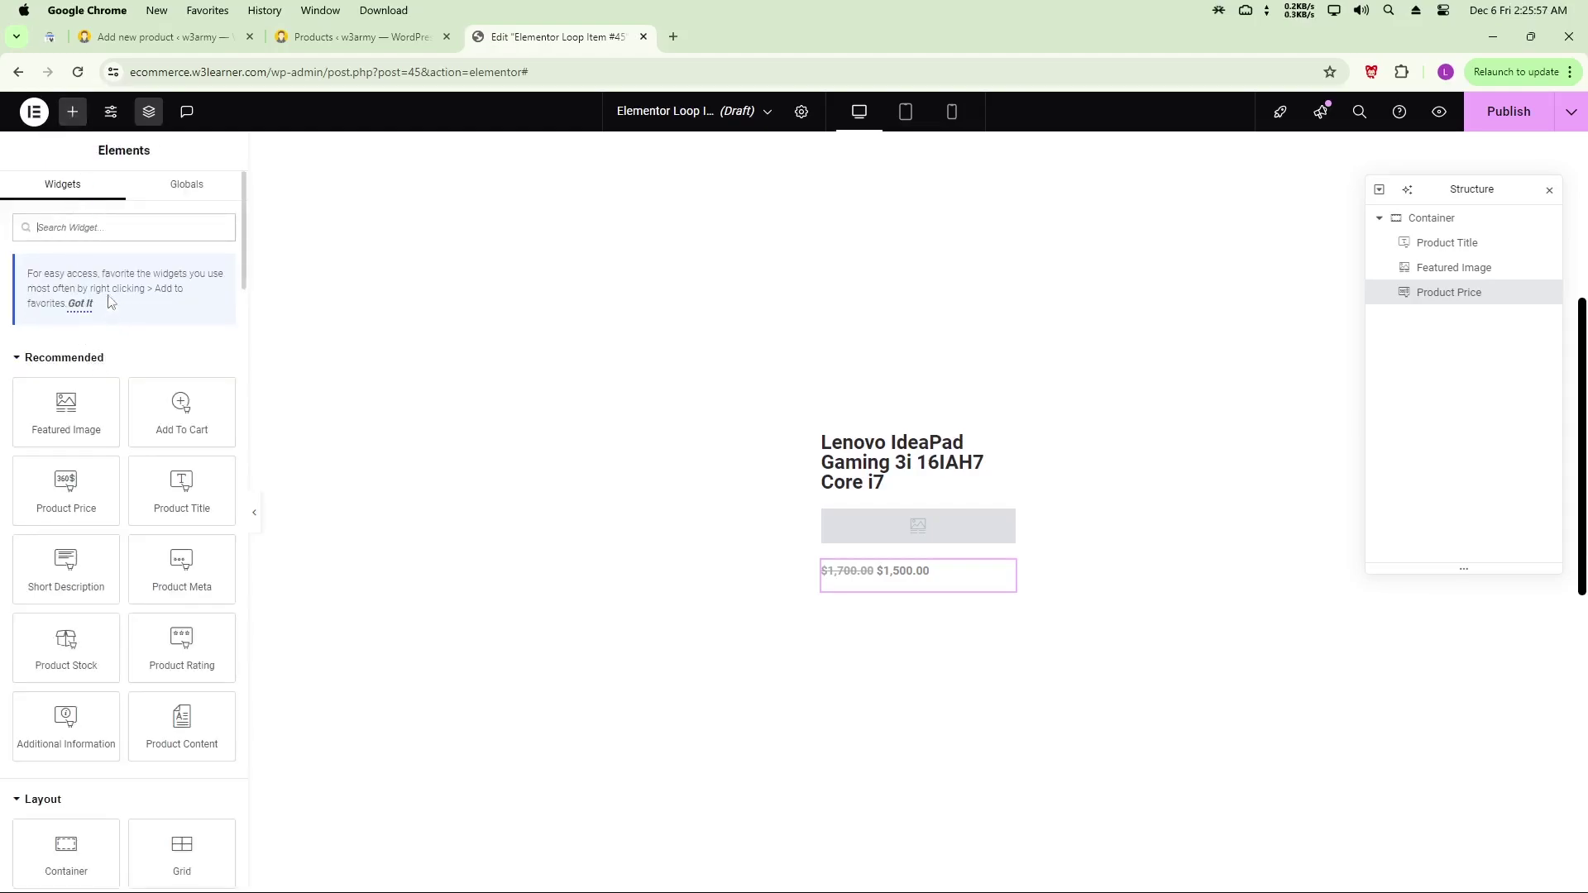
left_click_drag(175, 413, 902, 580)
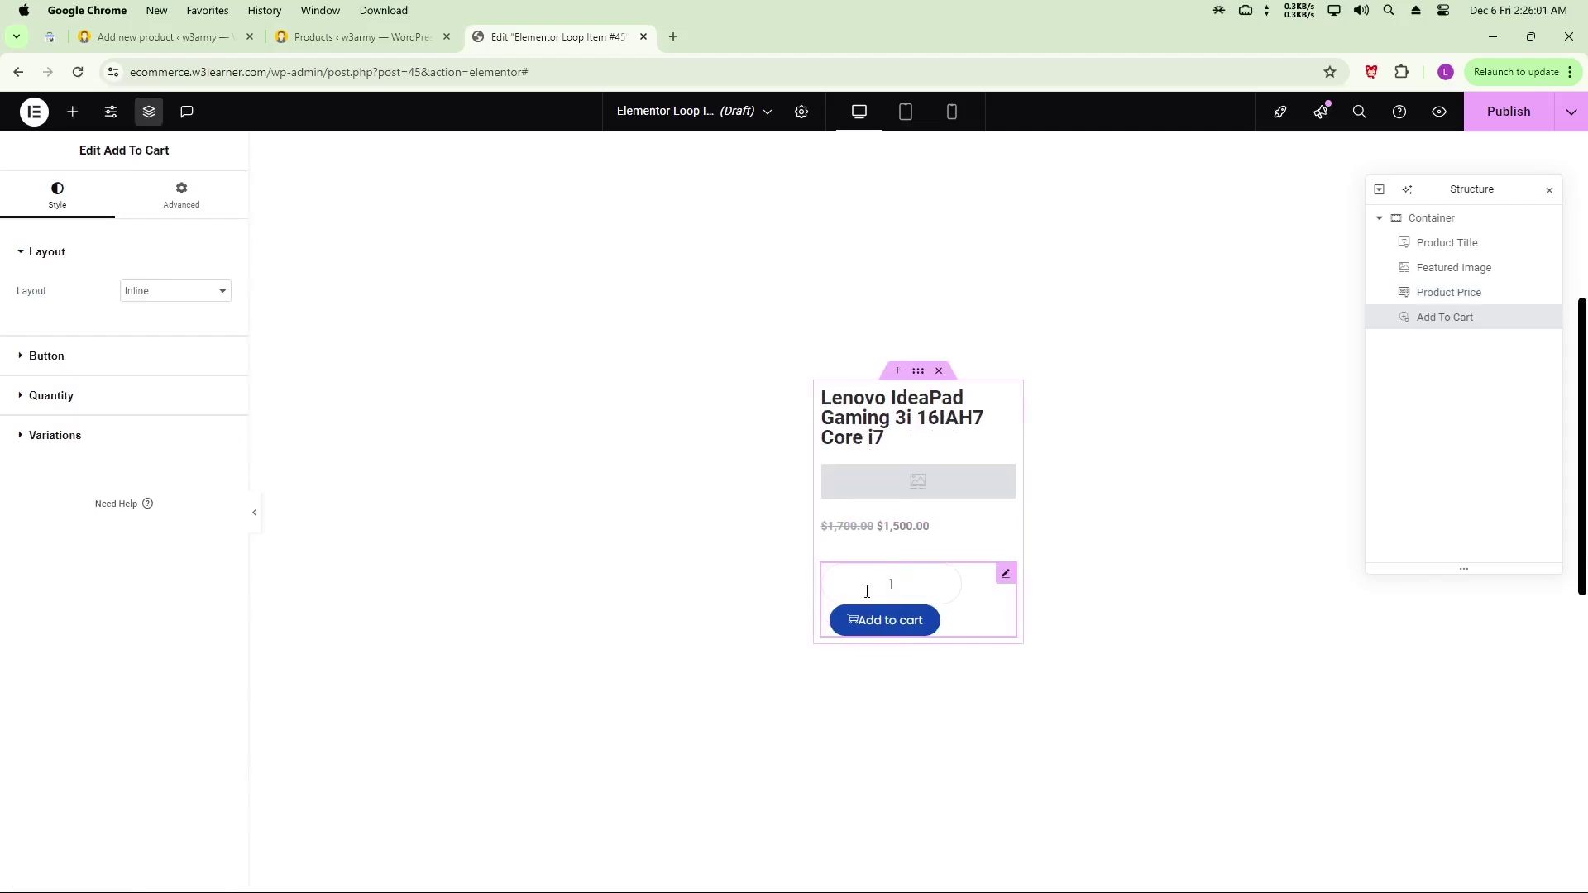
- Try the Stacked layout on the Add To Cart widget, then set its layout to Auto
left_click(139, 294)
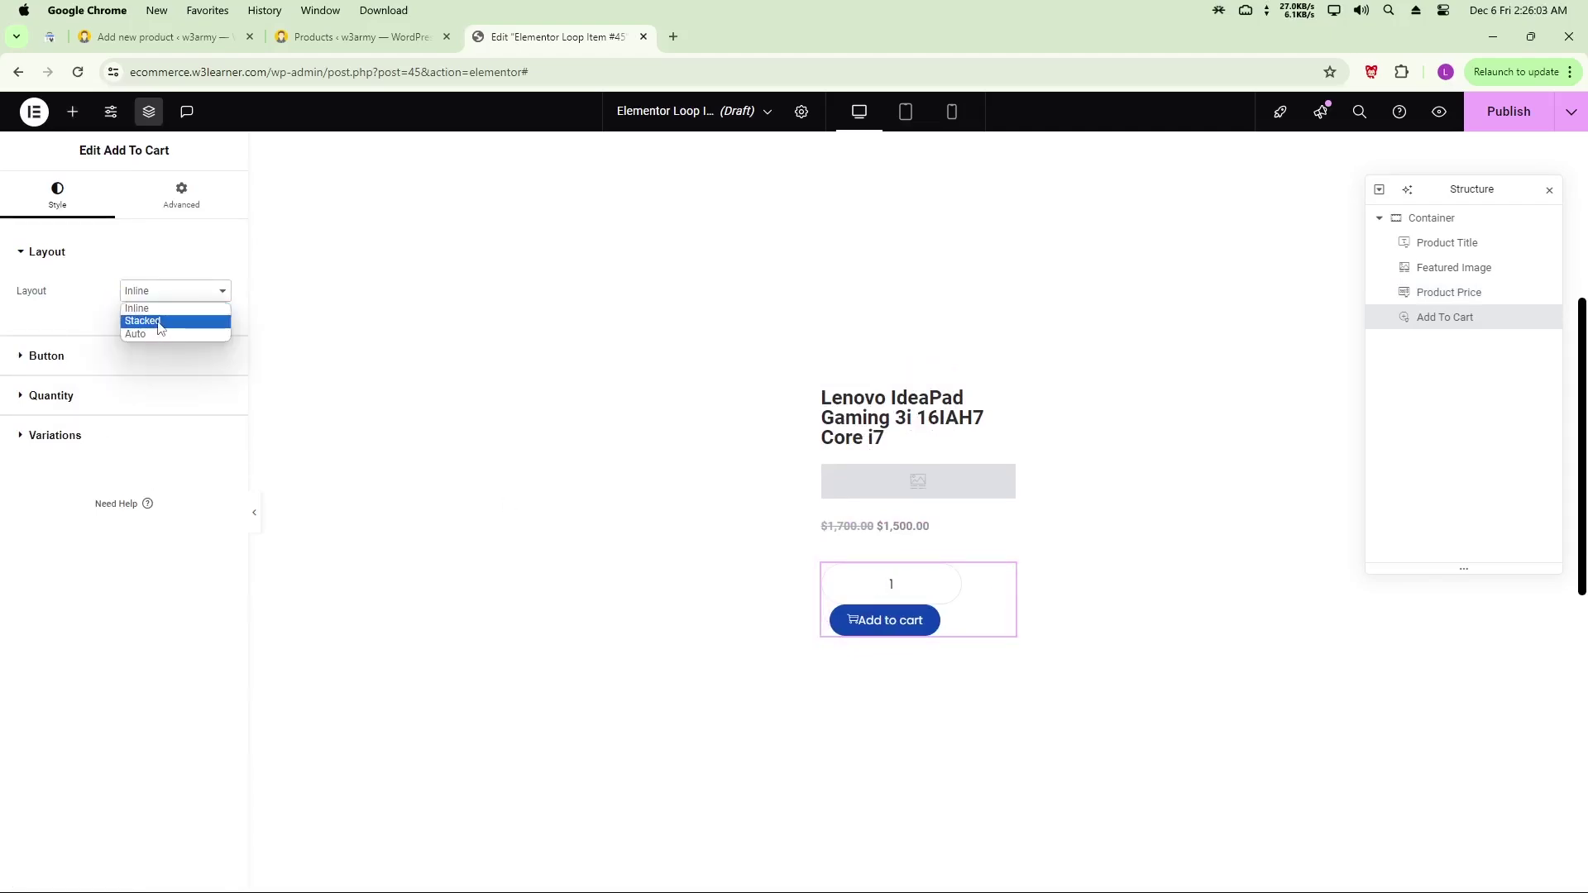
left_click(160, 322)
left_click(166, 294)
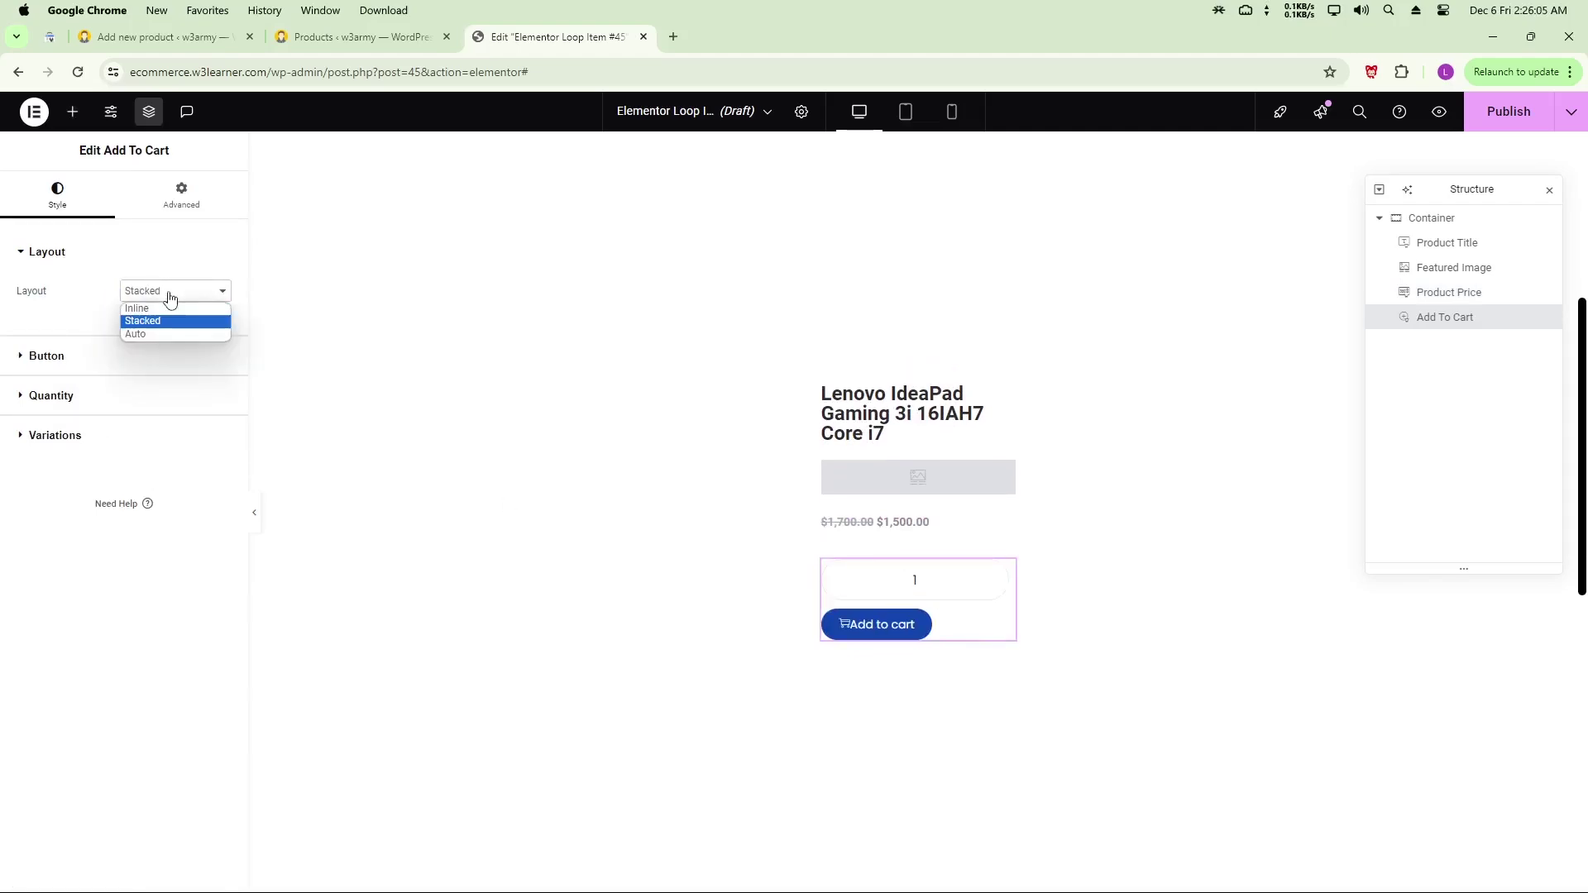
left_click(168, 330)
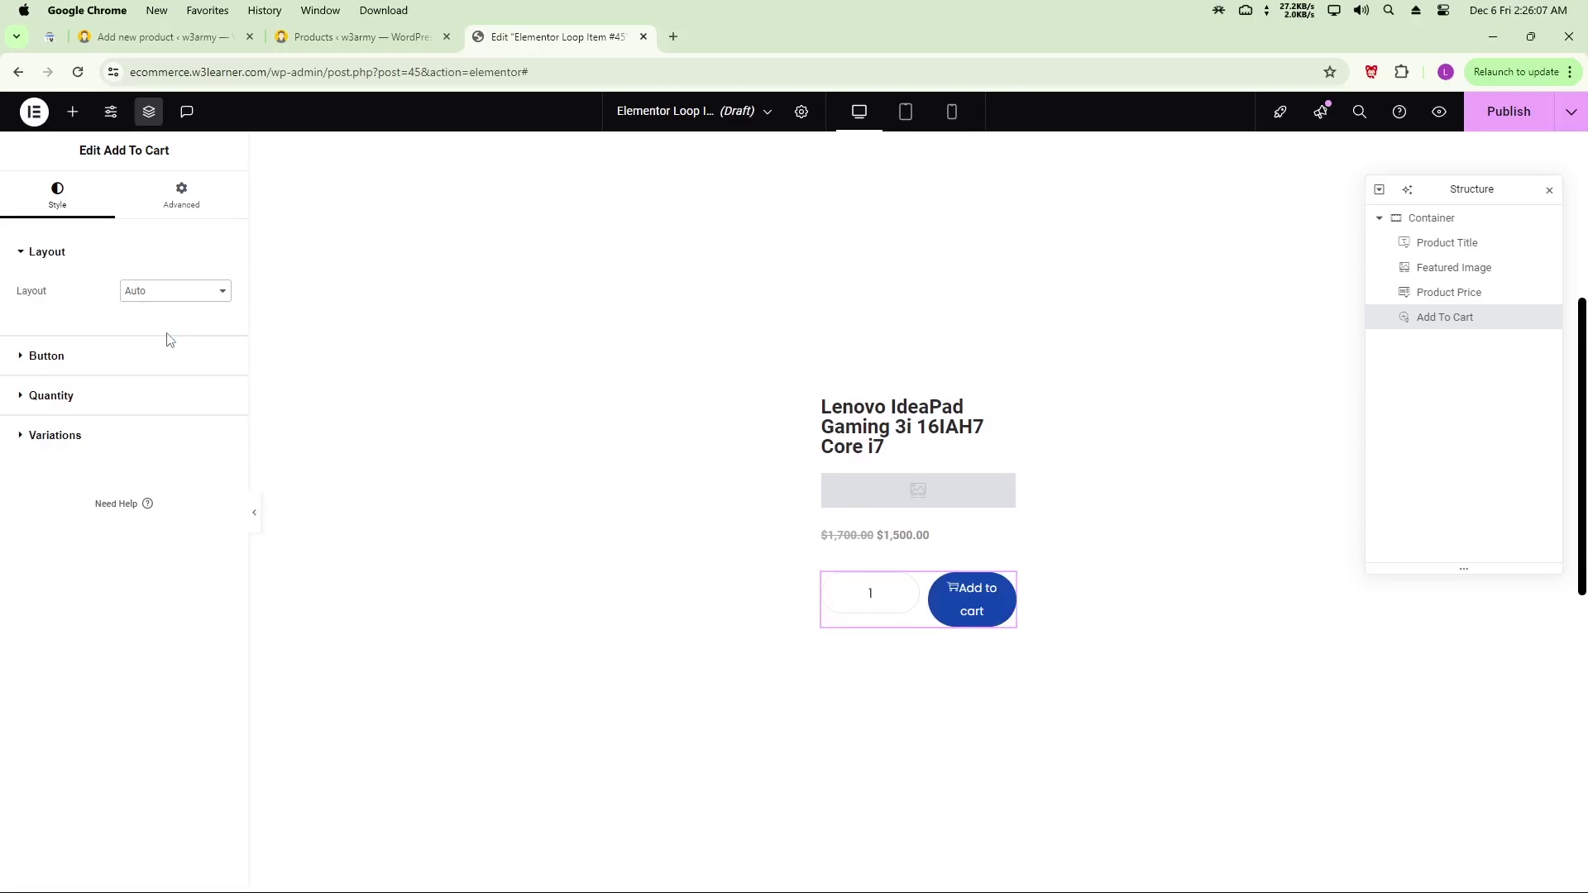
- Hide the quantity field of the Add To Cart widget and check its button and variations style settings
left_click(85, 357)
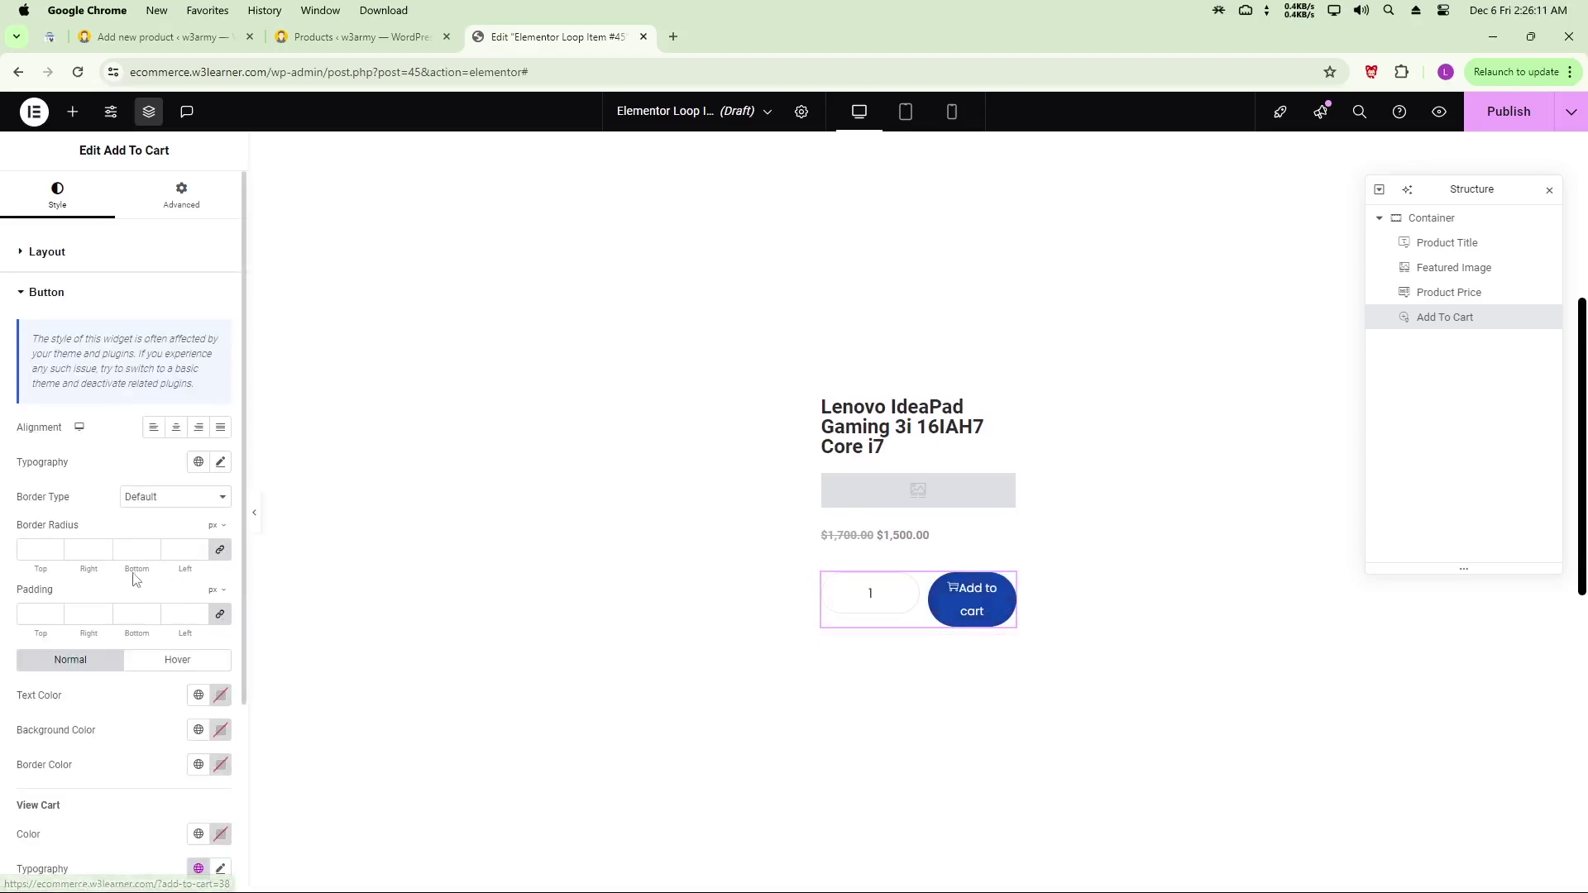
left_click(67, 251)
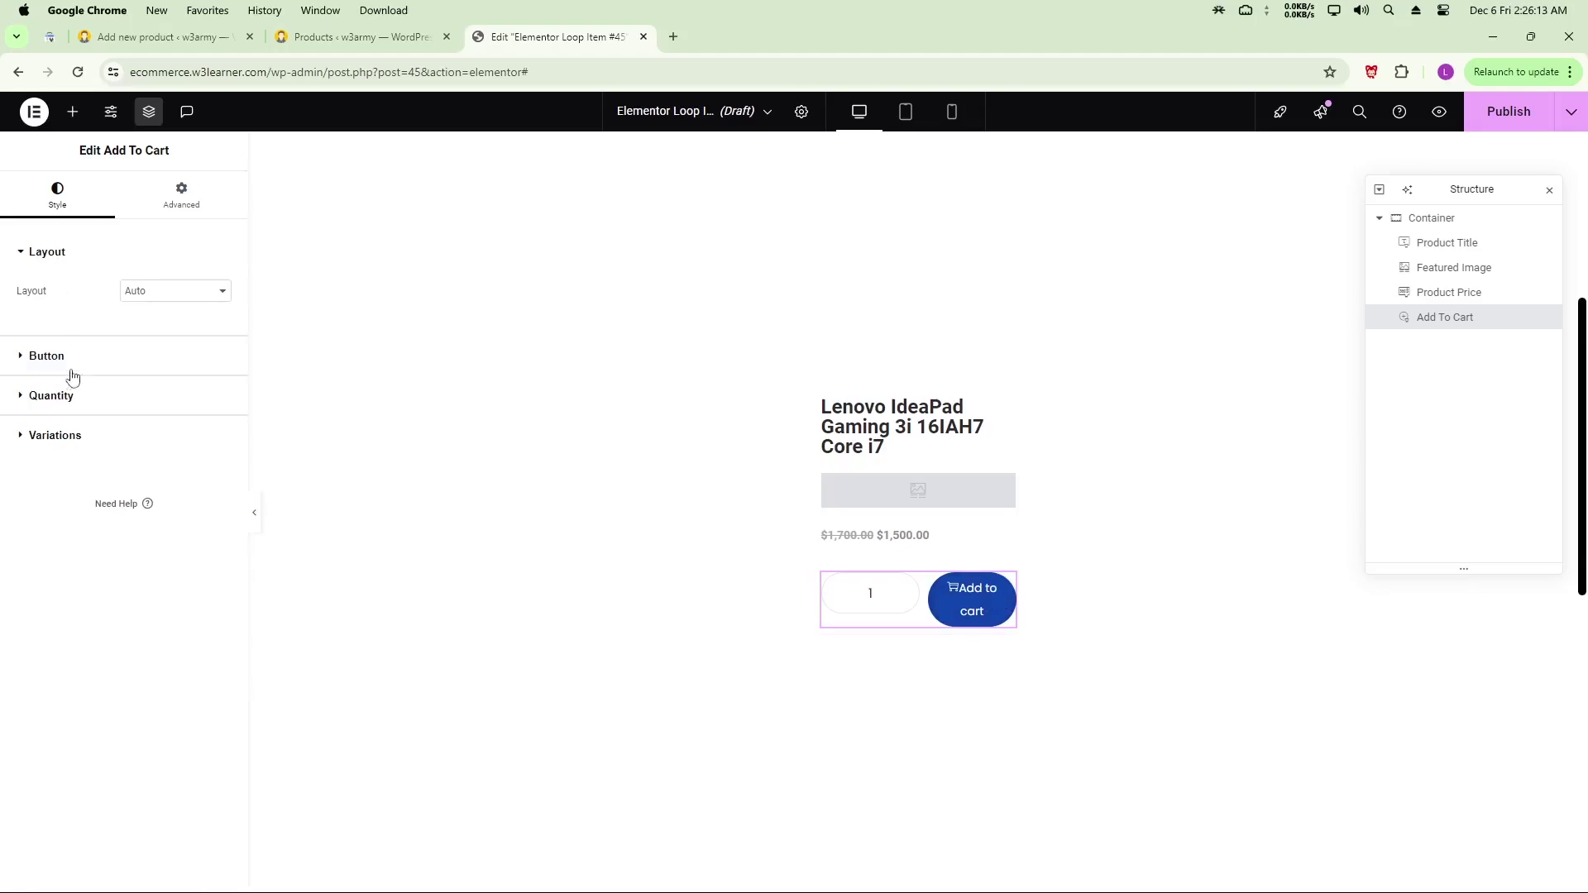
left_click(77, 401)
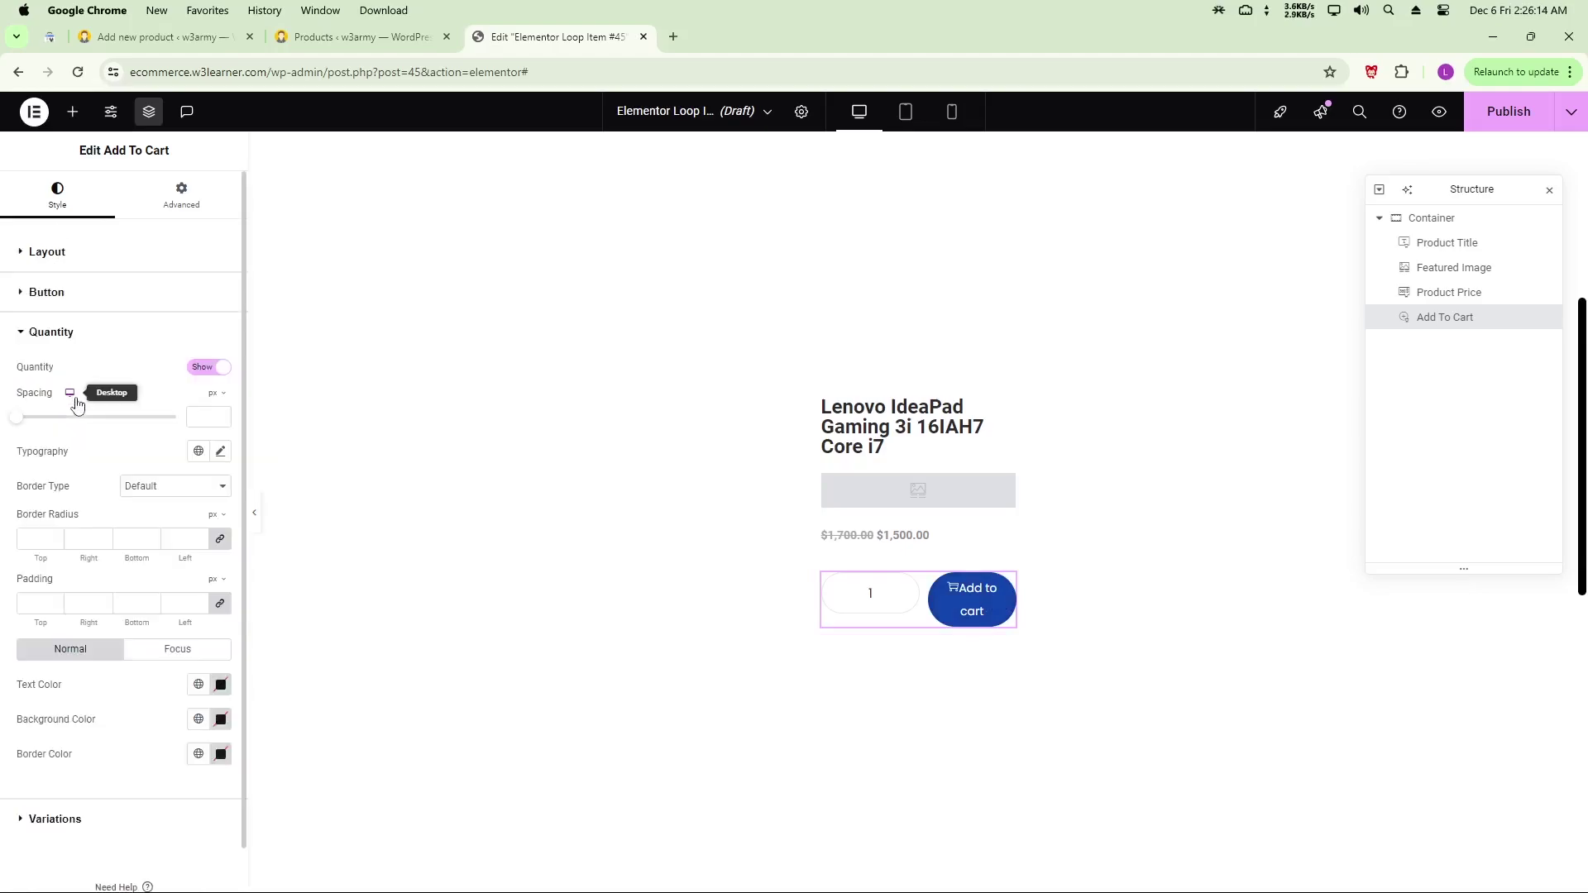
left_click(214, 367)
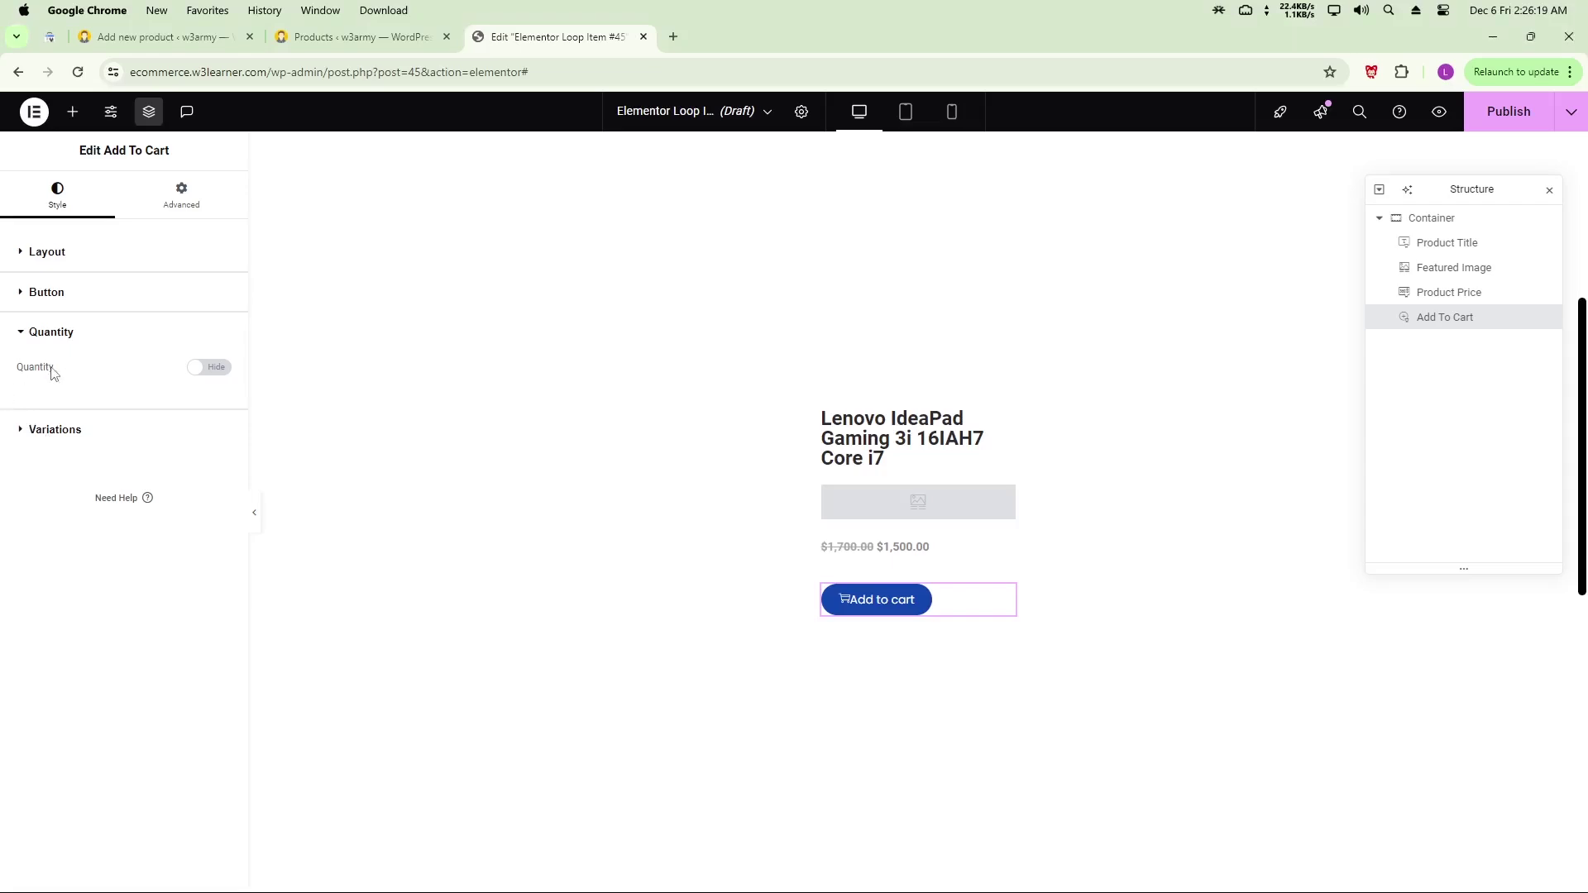
left_click(48, 432)
left_click(41, 381)
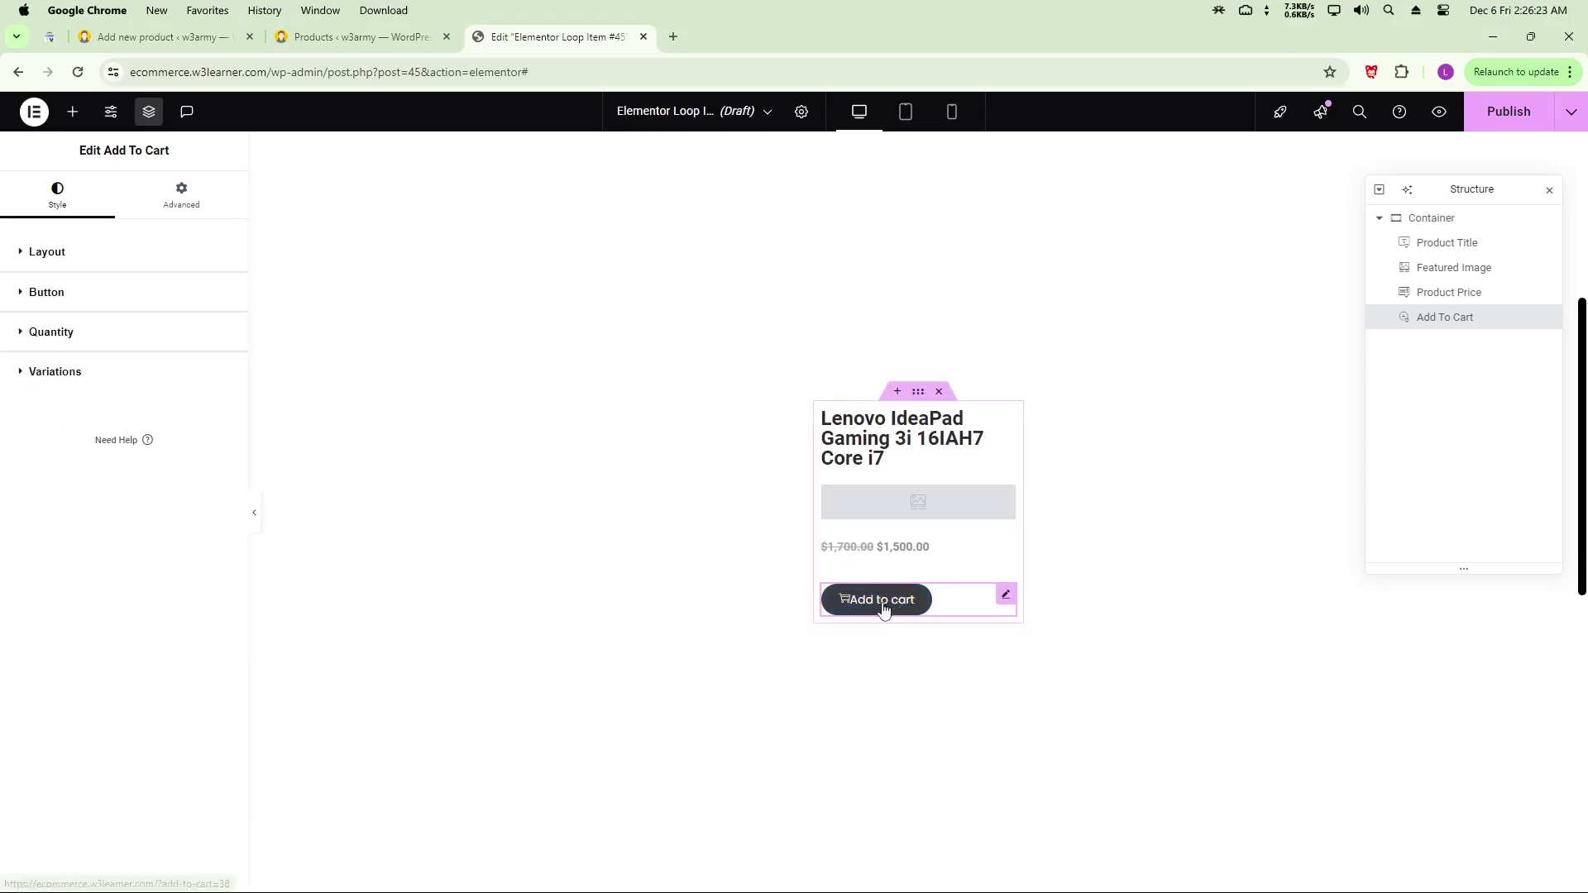
- Set the product title's typography to size 15 px and weight 500 (Medium)
left_click(934, 438)
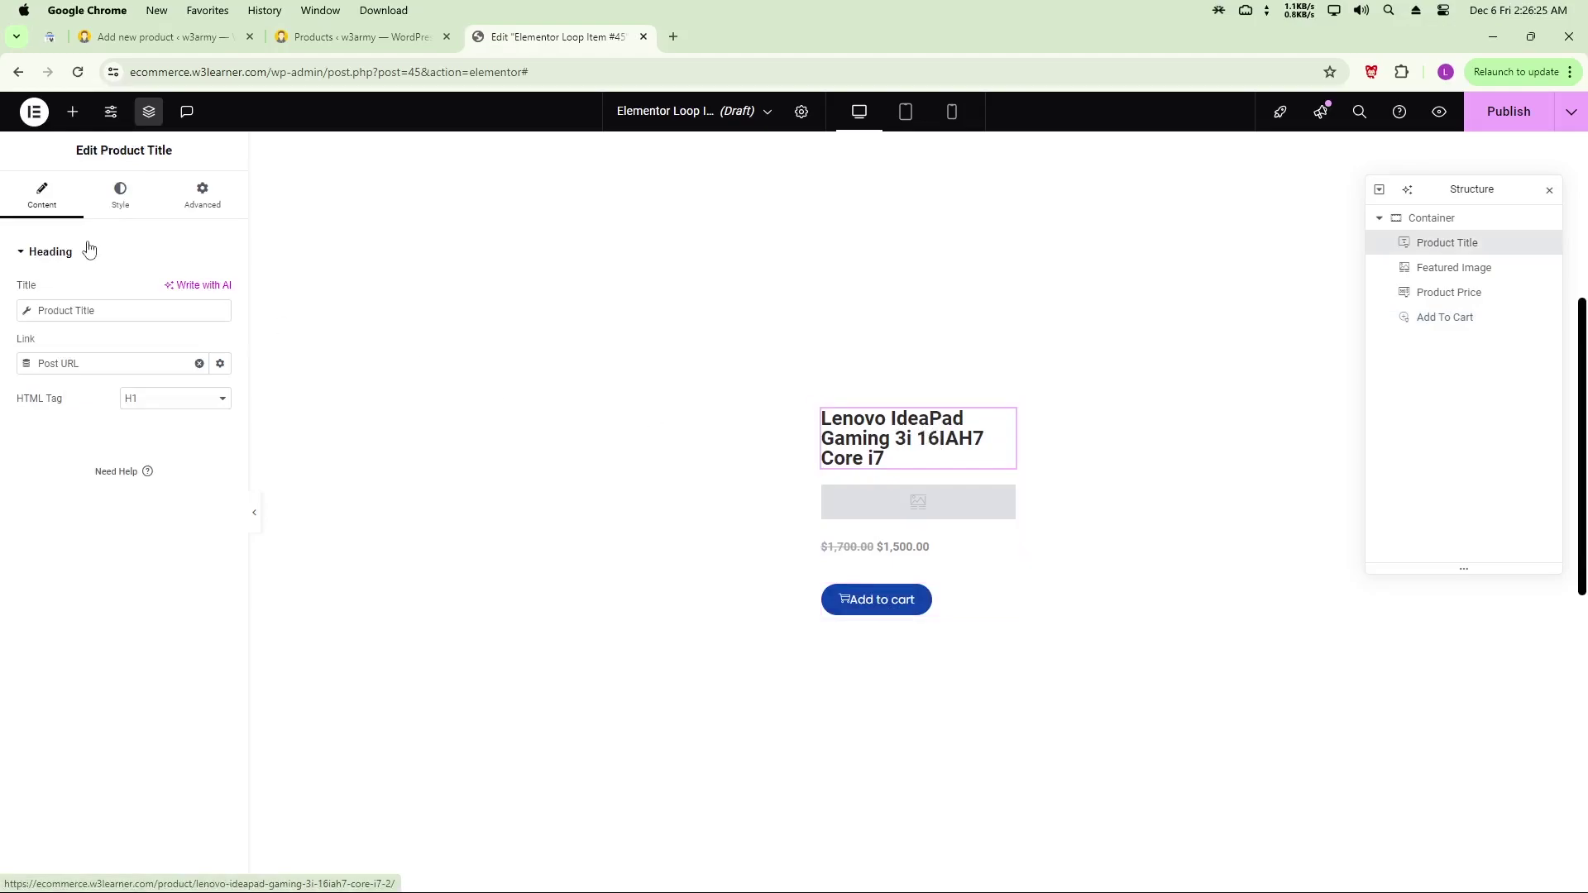
left_click(116, 199)
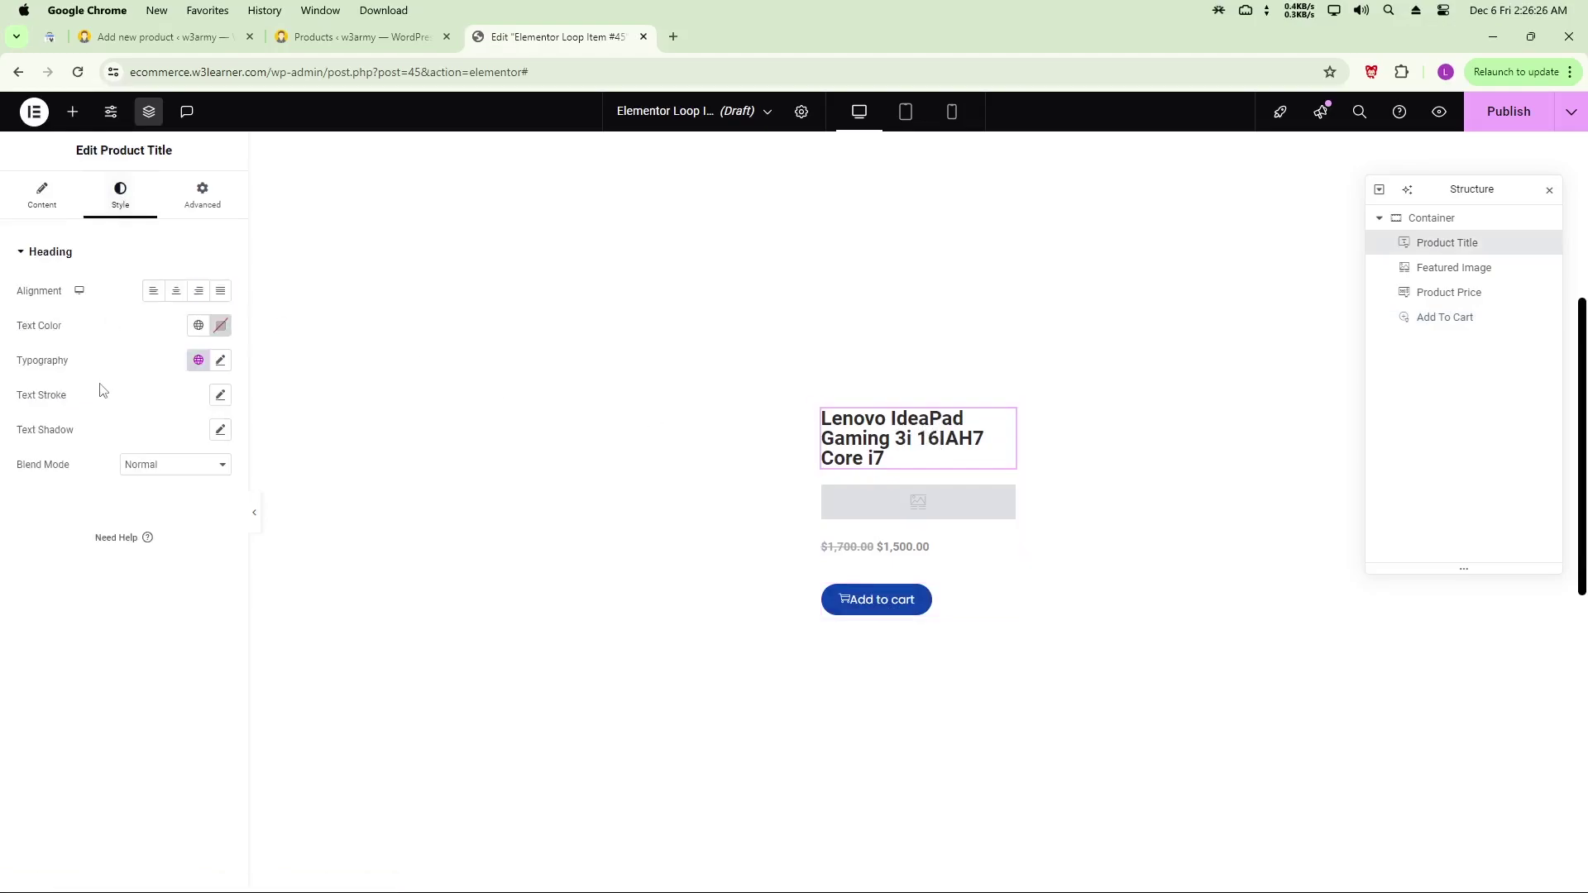
left_click(220, 360)
left_click_drag(35, 490, 40, 500)
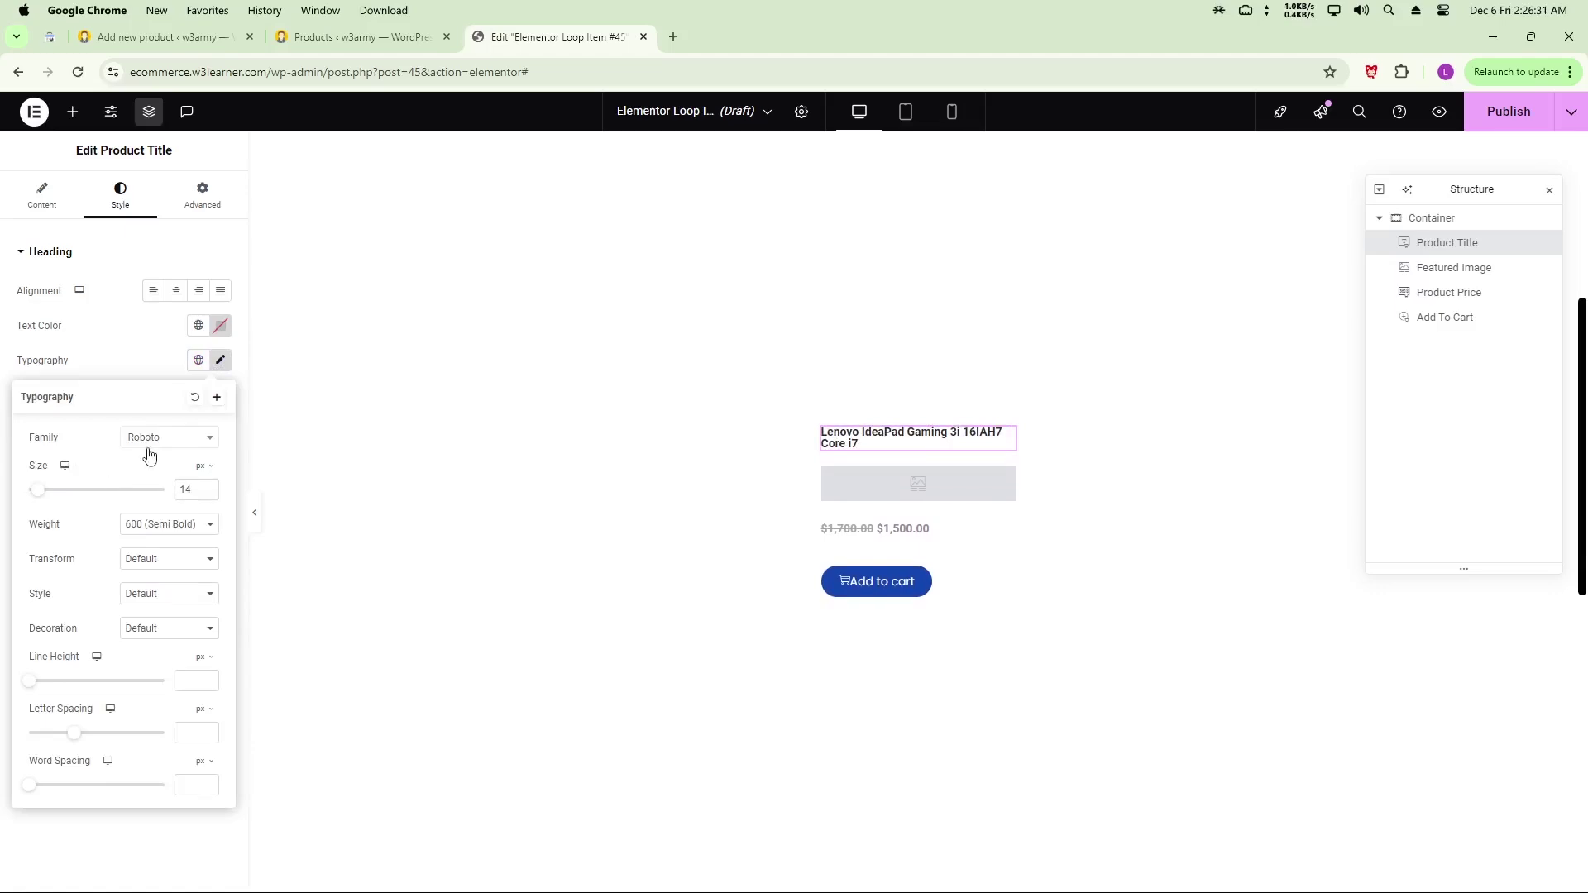
left_click(208, 488)
left_click(171, 524)
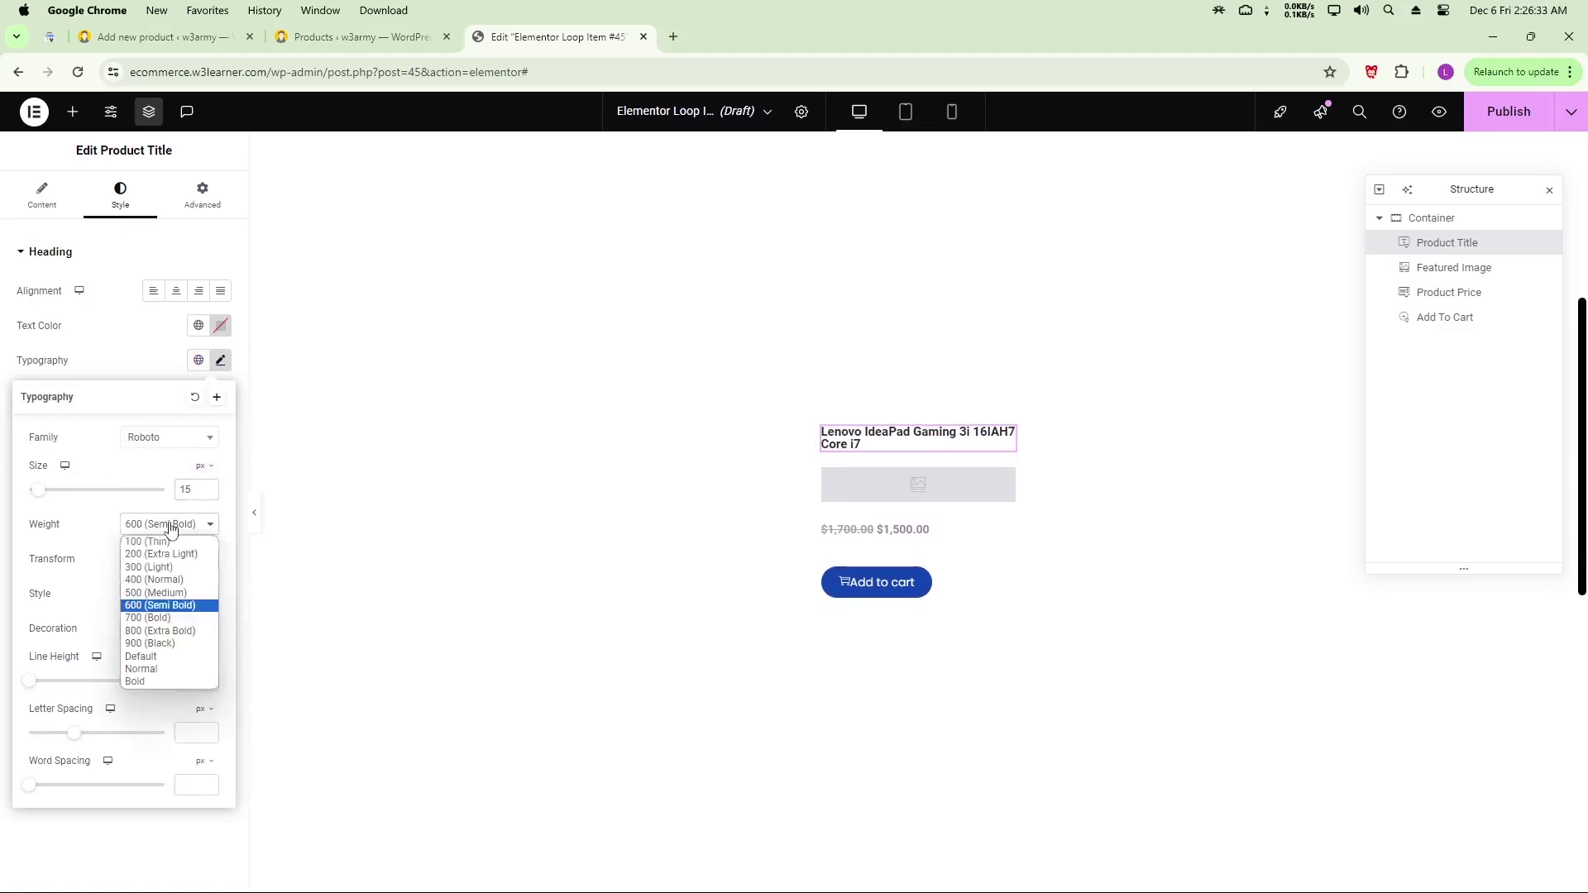
left_click(156, 588)
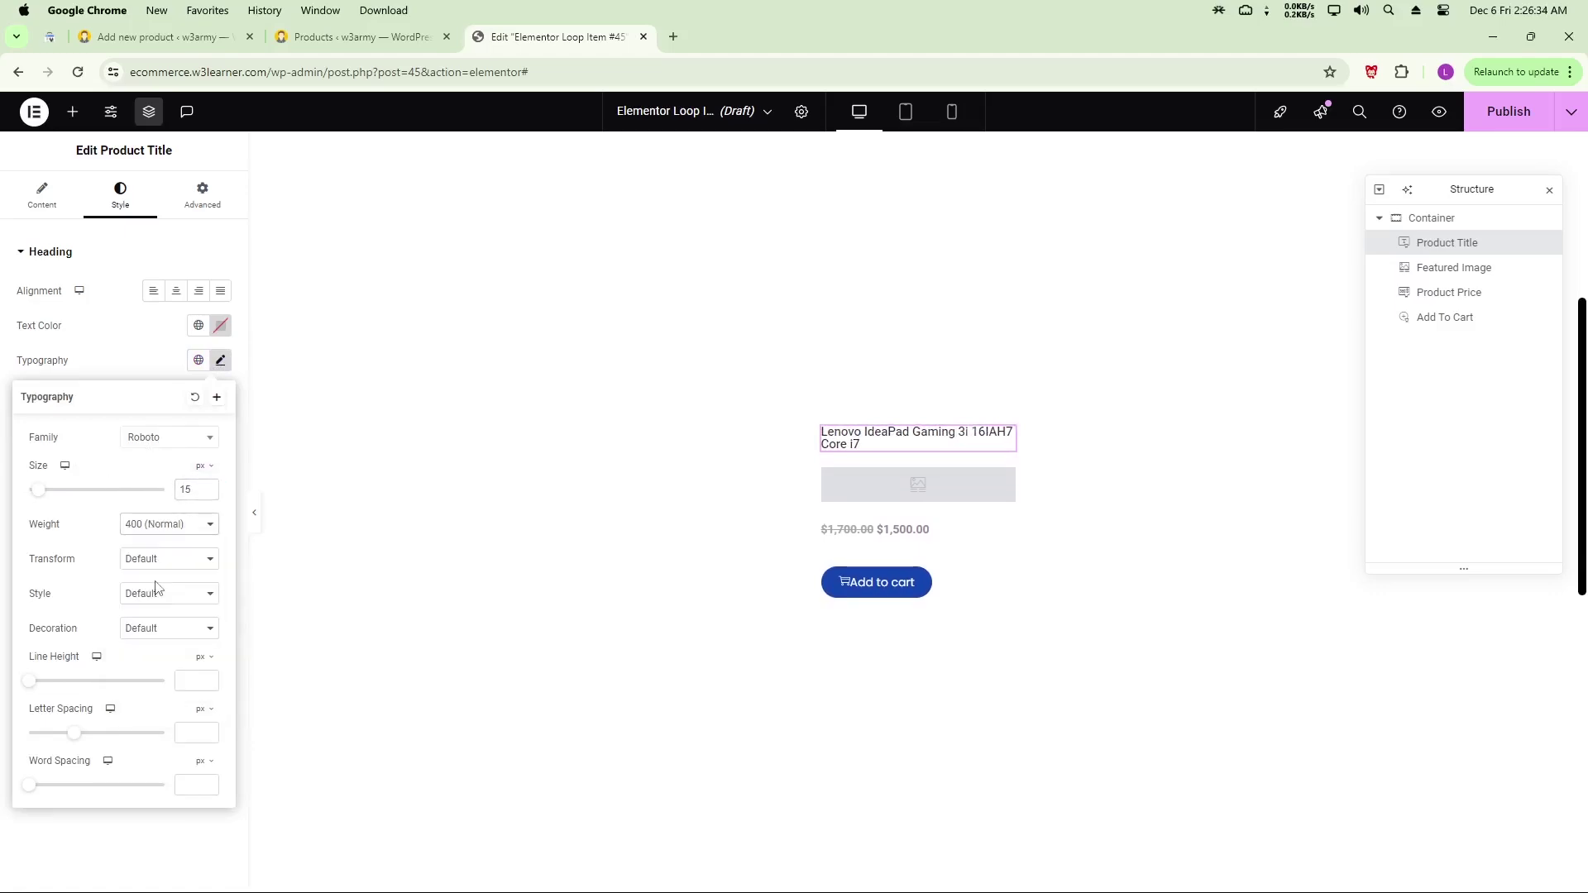
left_click(169, 528)
left_click(160, 593)
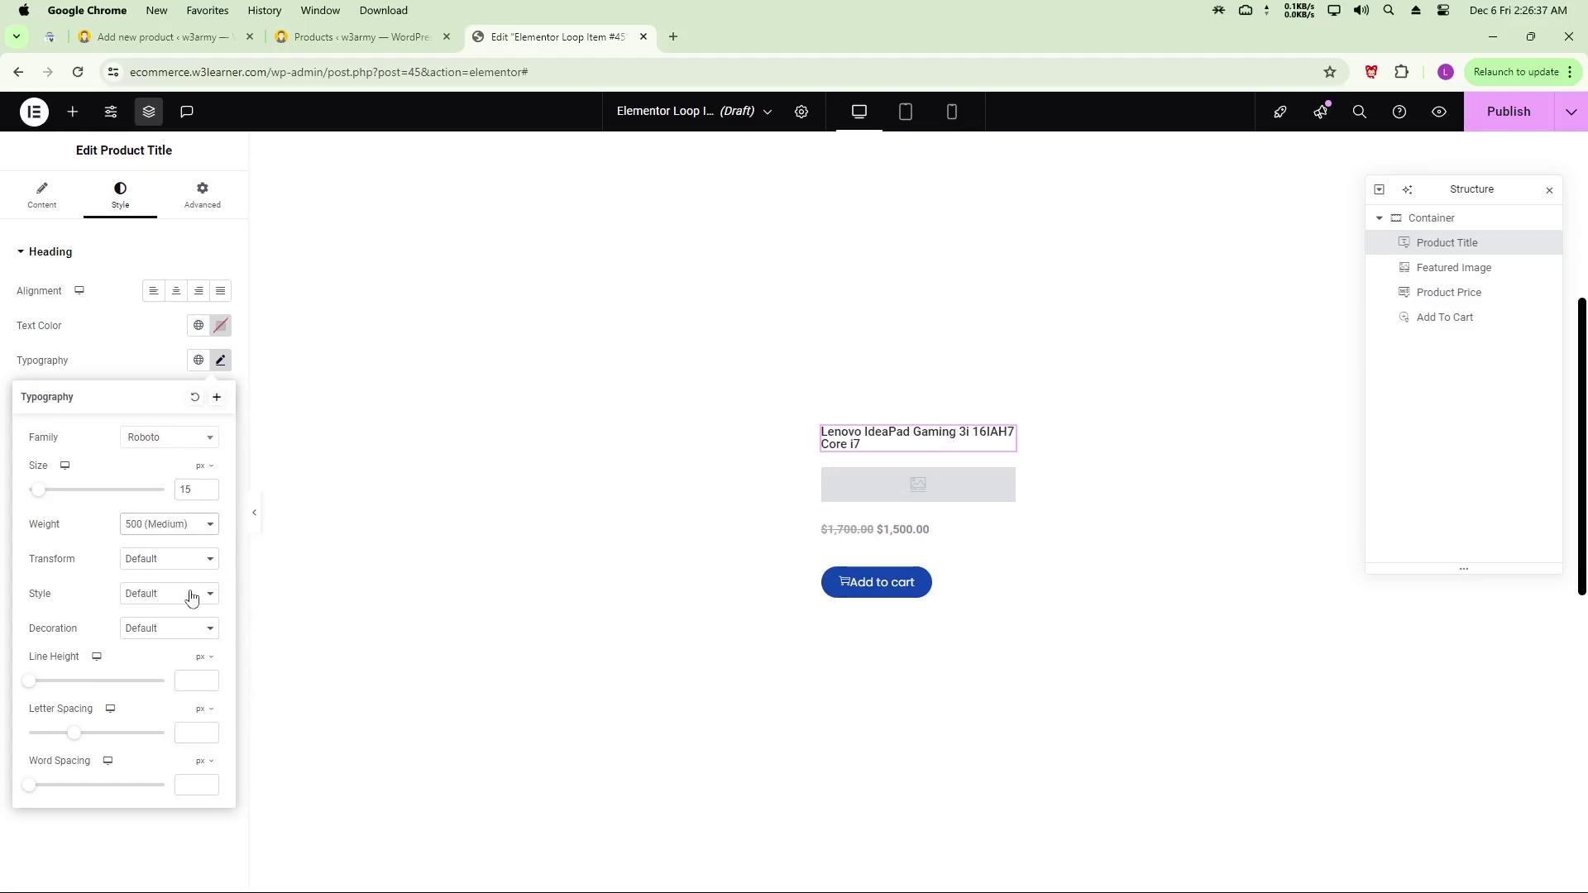
- Center the Add To Cart widget within the container using its Align Self setting
left_click(893, 590)
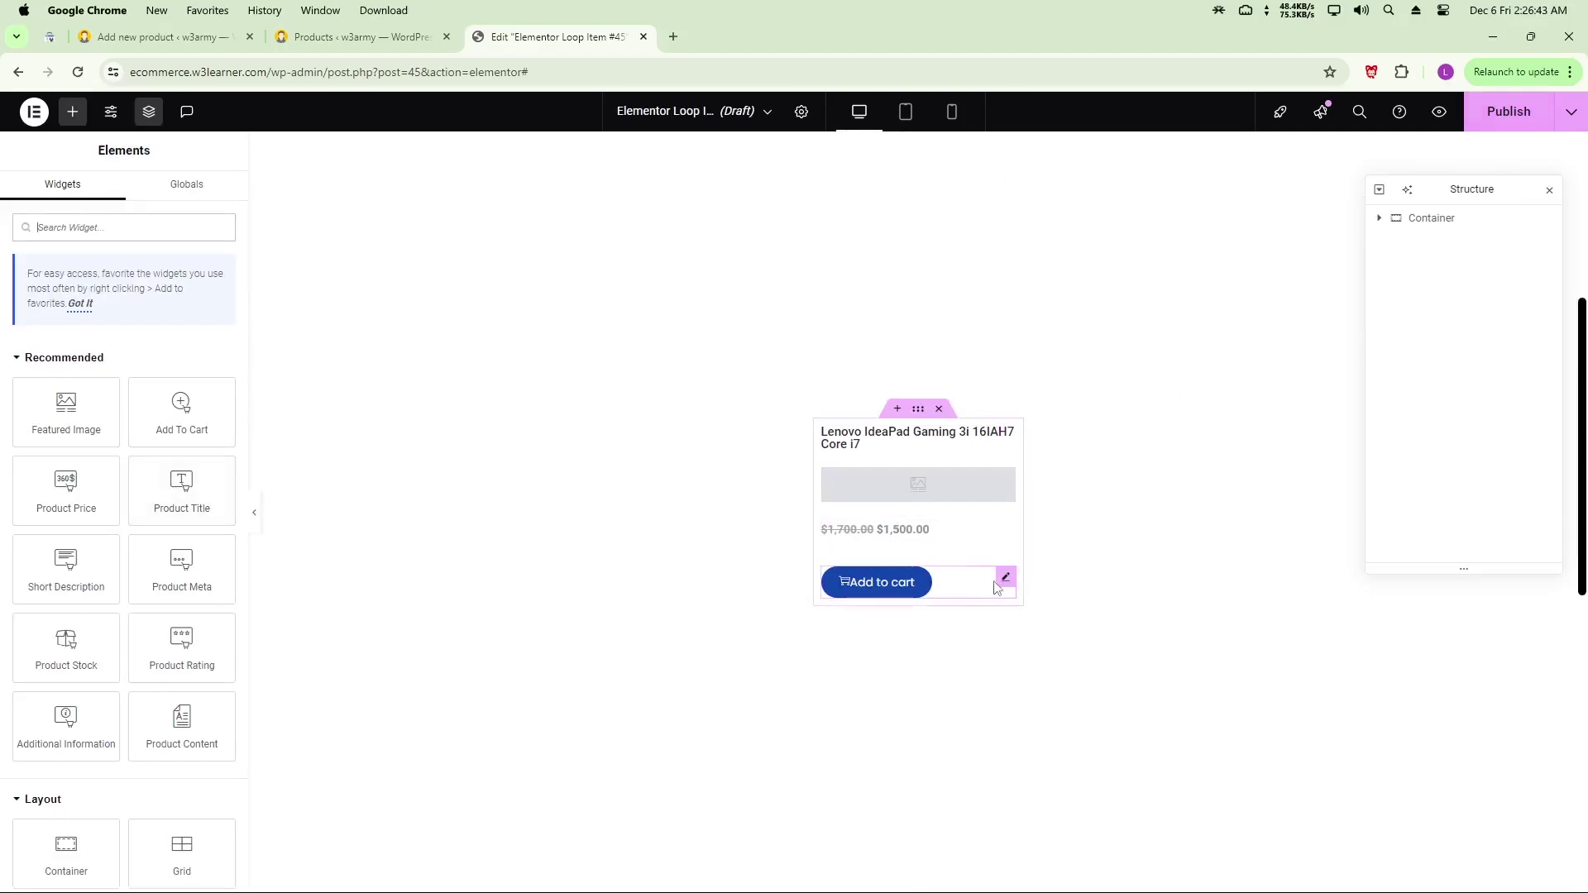
left_click(1003, 584)
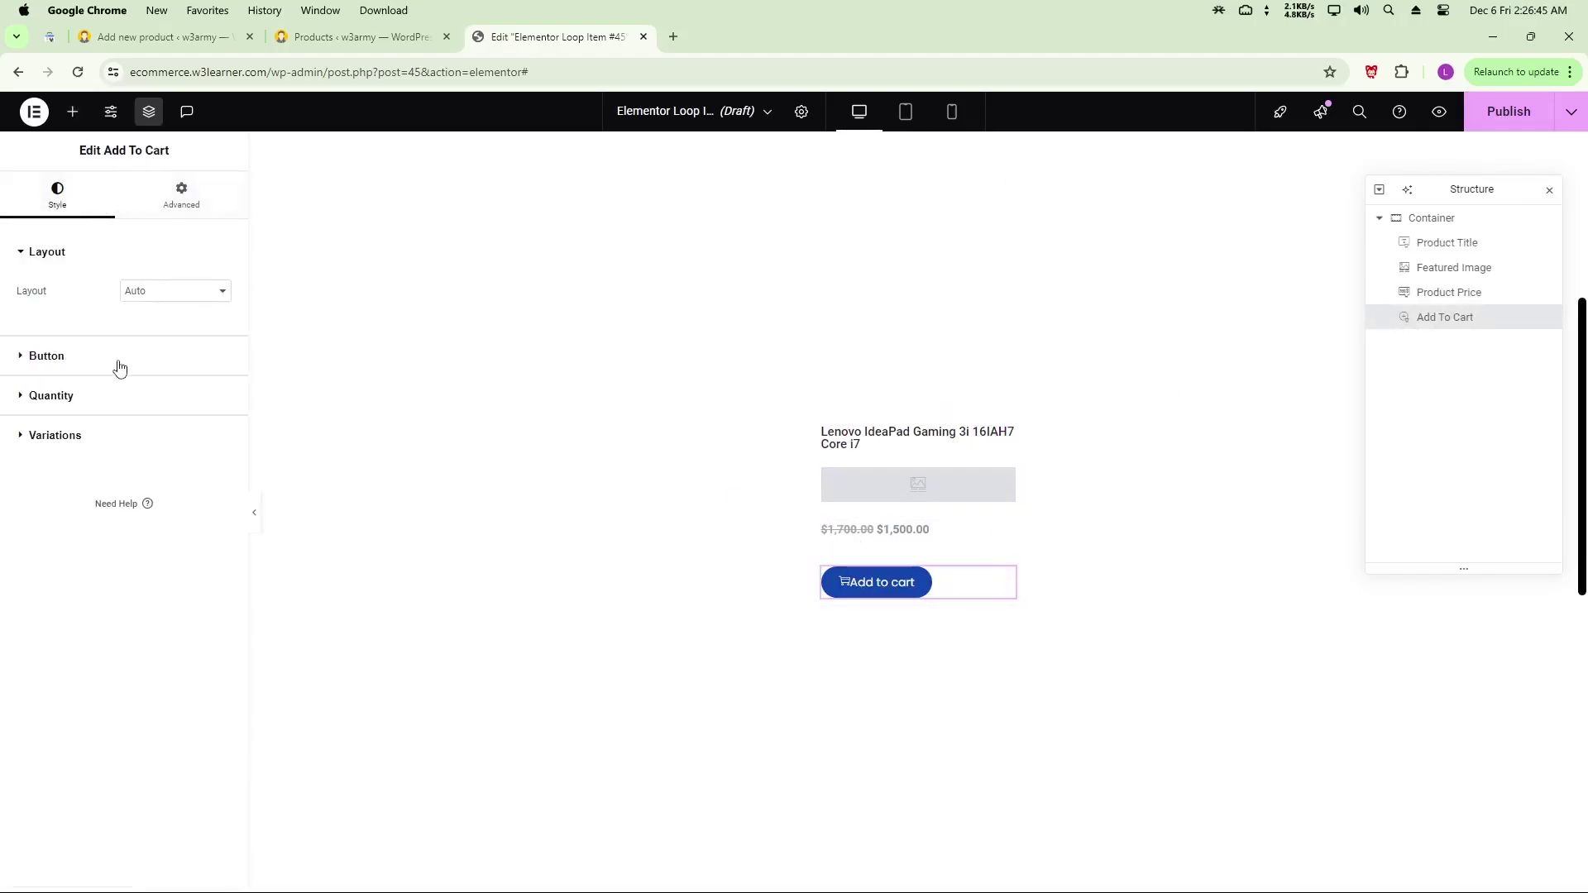
left_click(150, 295)
left_click(176, 212)
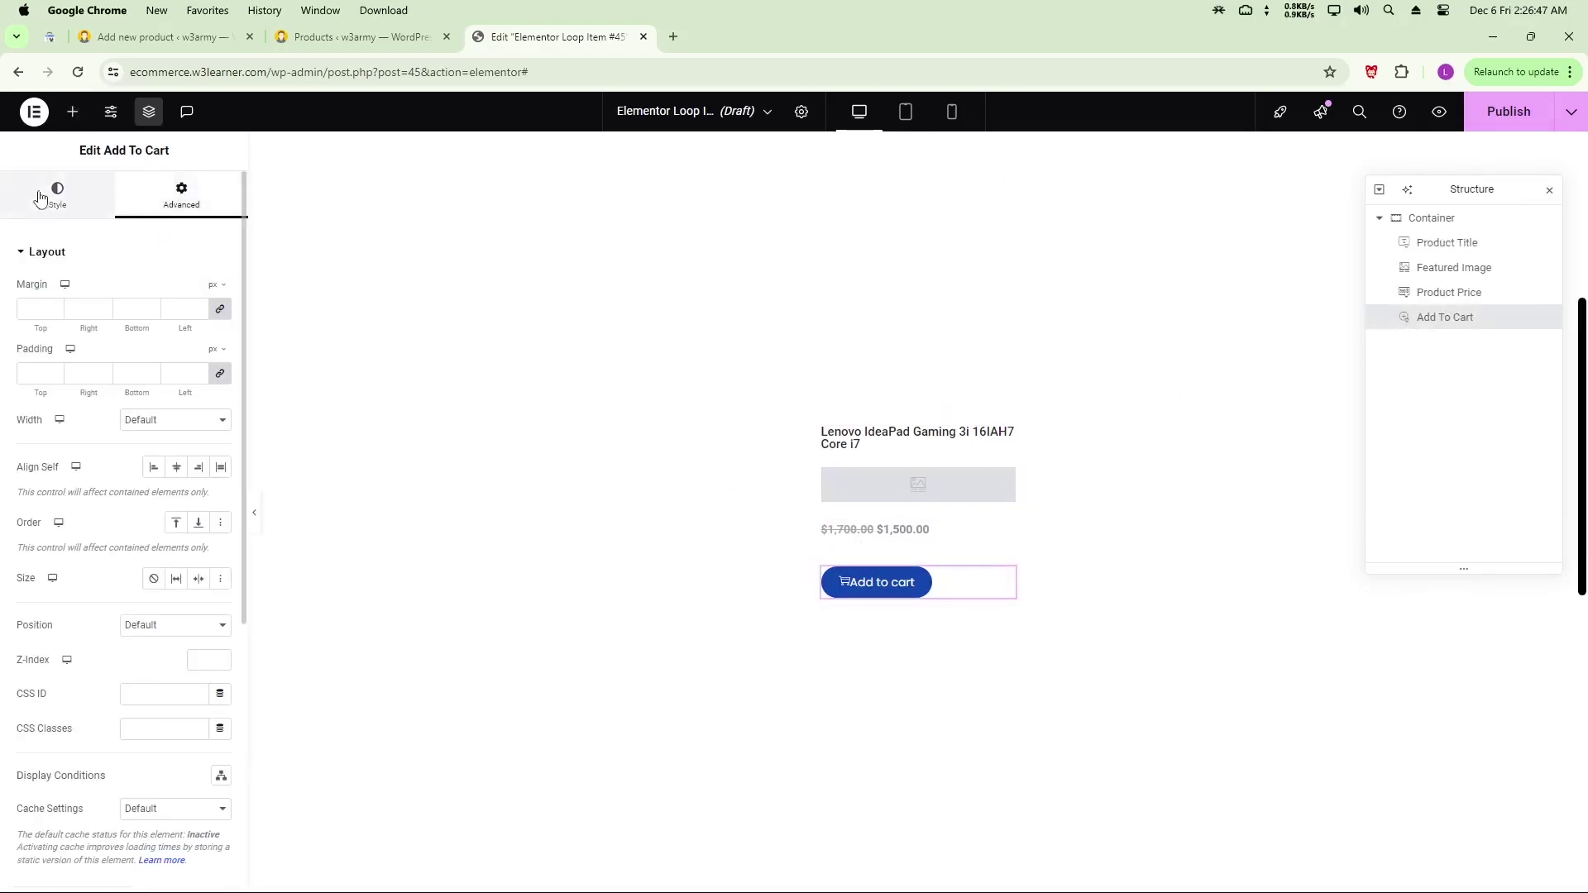
left_click(177, 467)
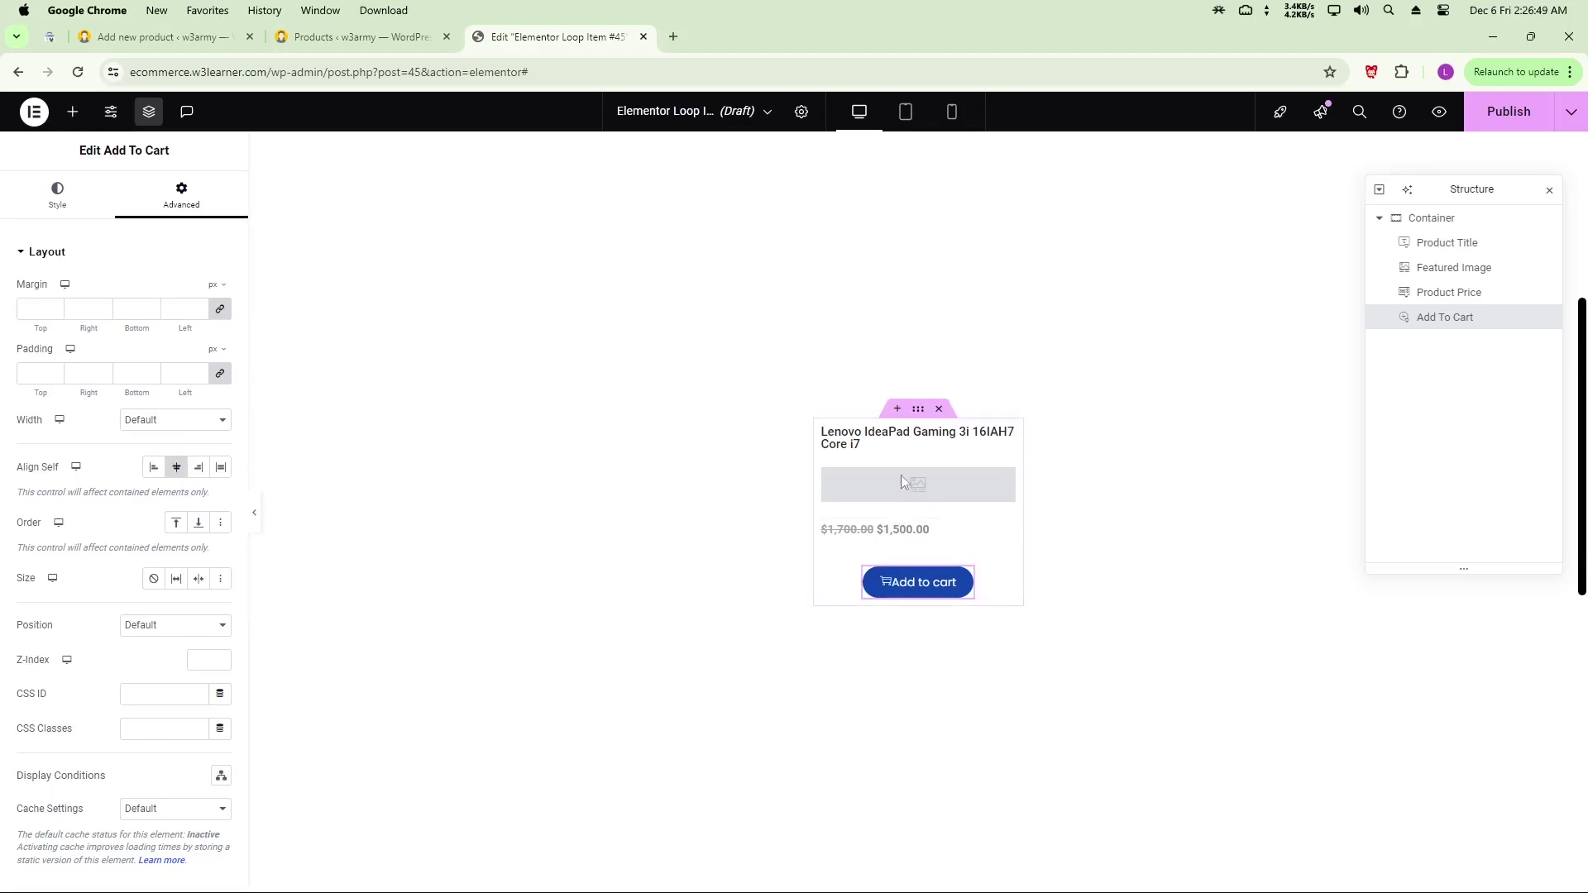
- Center-align the product title and the product price
left_click(901, 439)
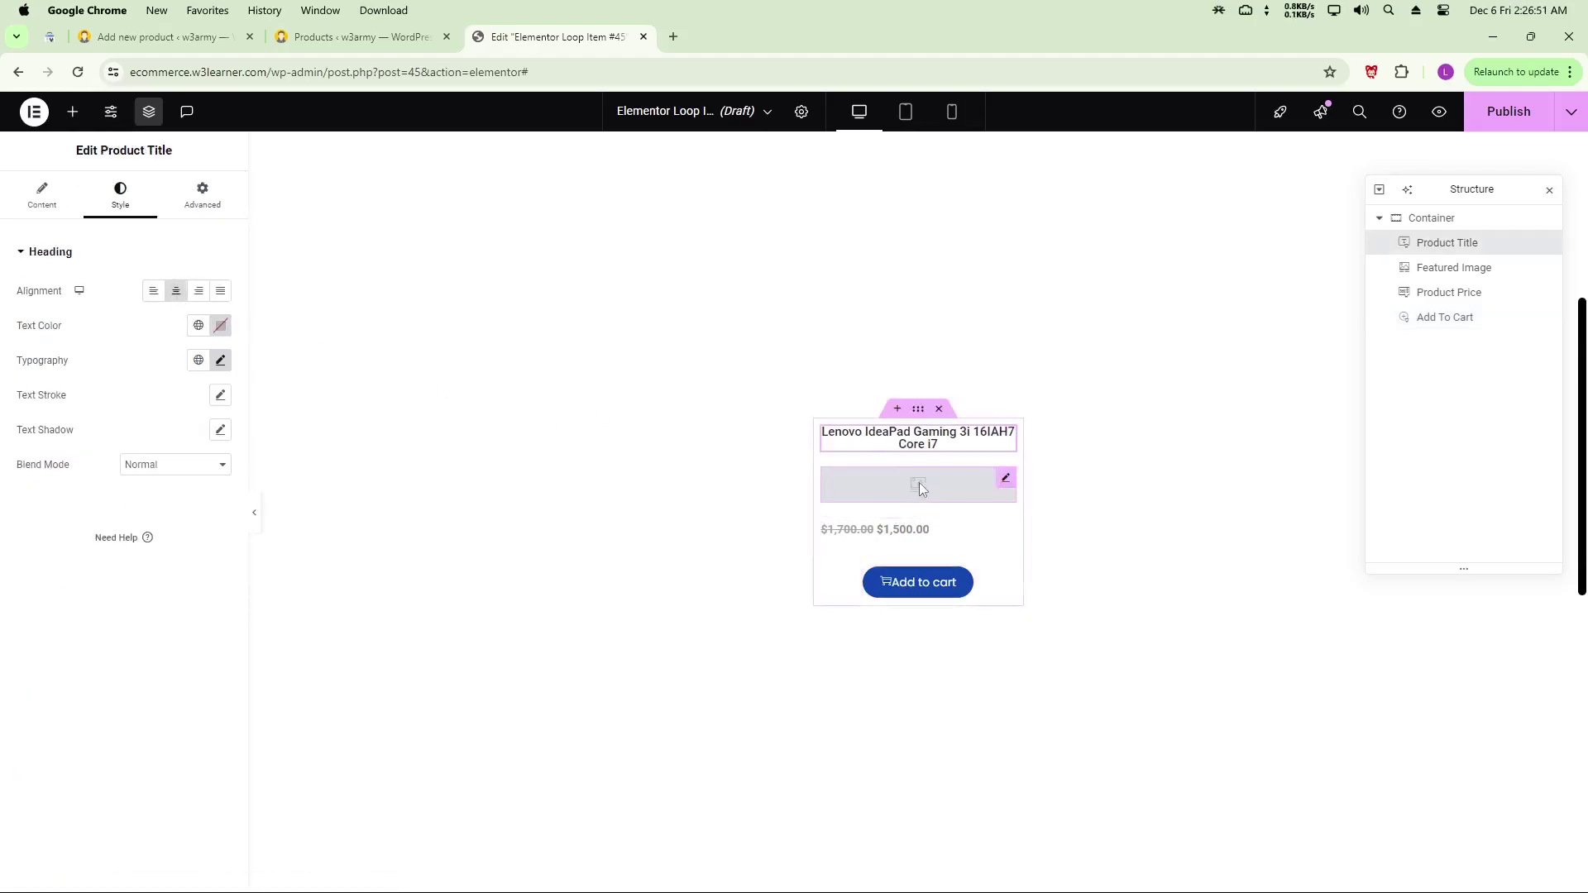
left_click(910, 529)
left_click(199, 389)
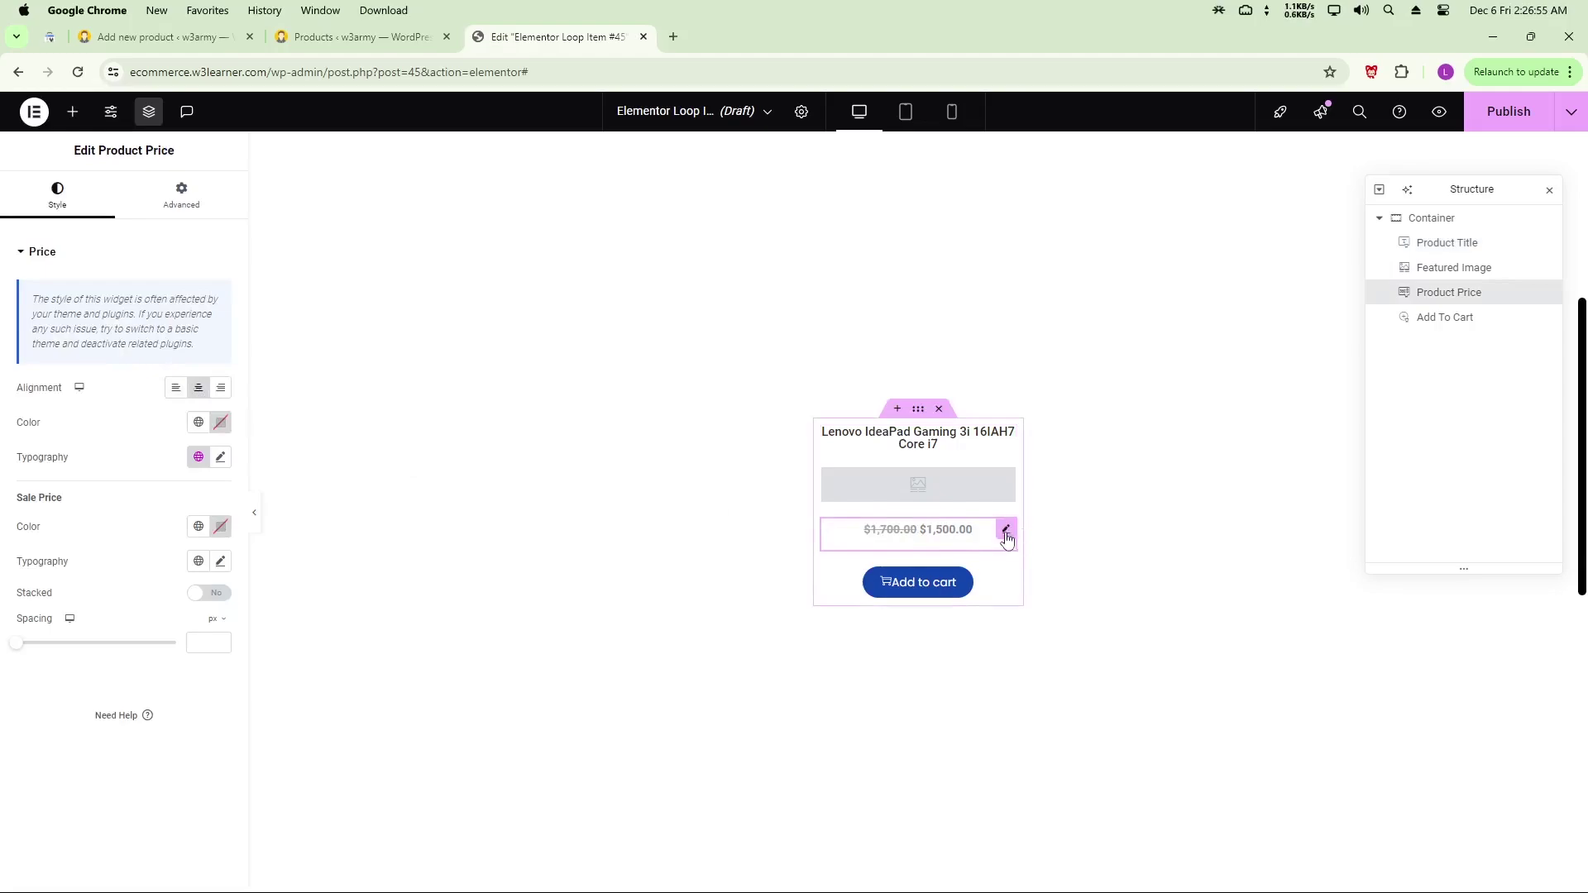
- Slightly enlarge the product price text through its typography size
left_click(222, 458)
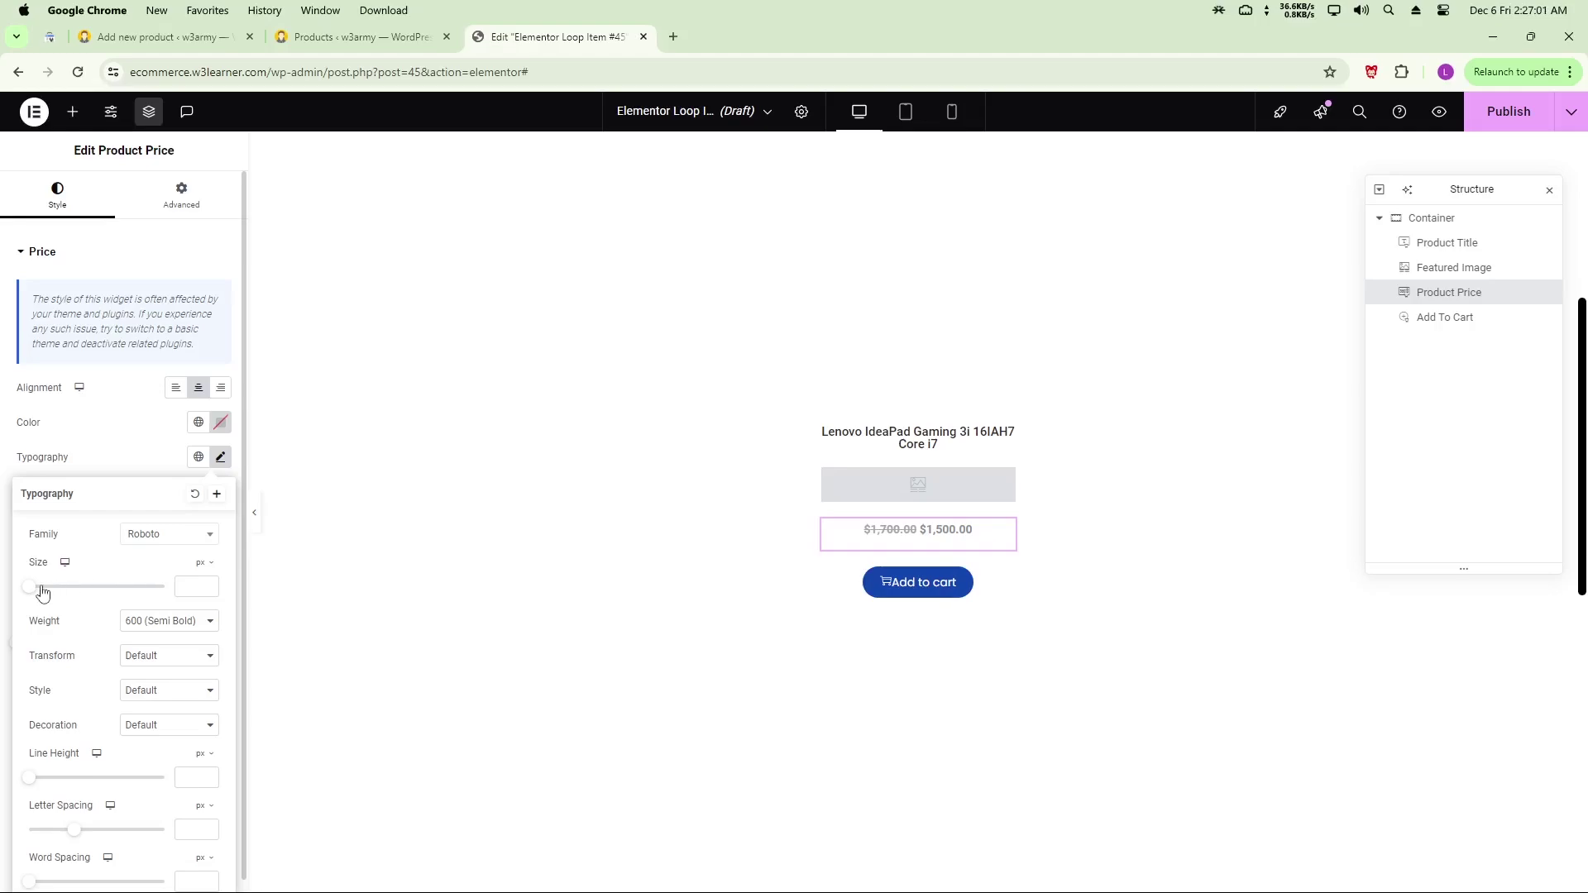
left_click_drag(31, 593, 43, 596)
left_click(86, 438)
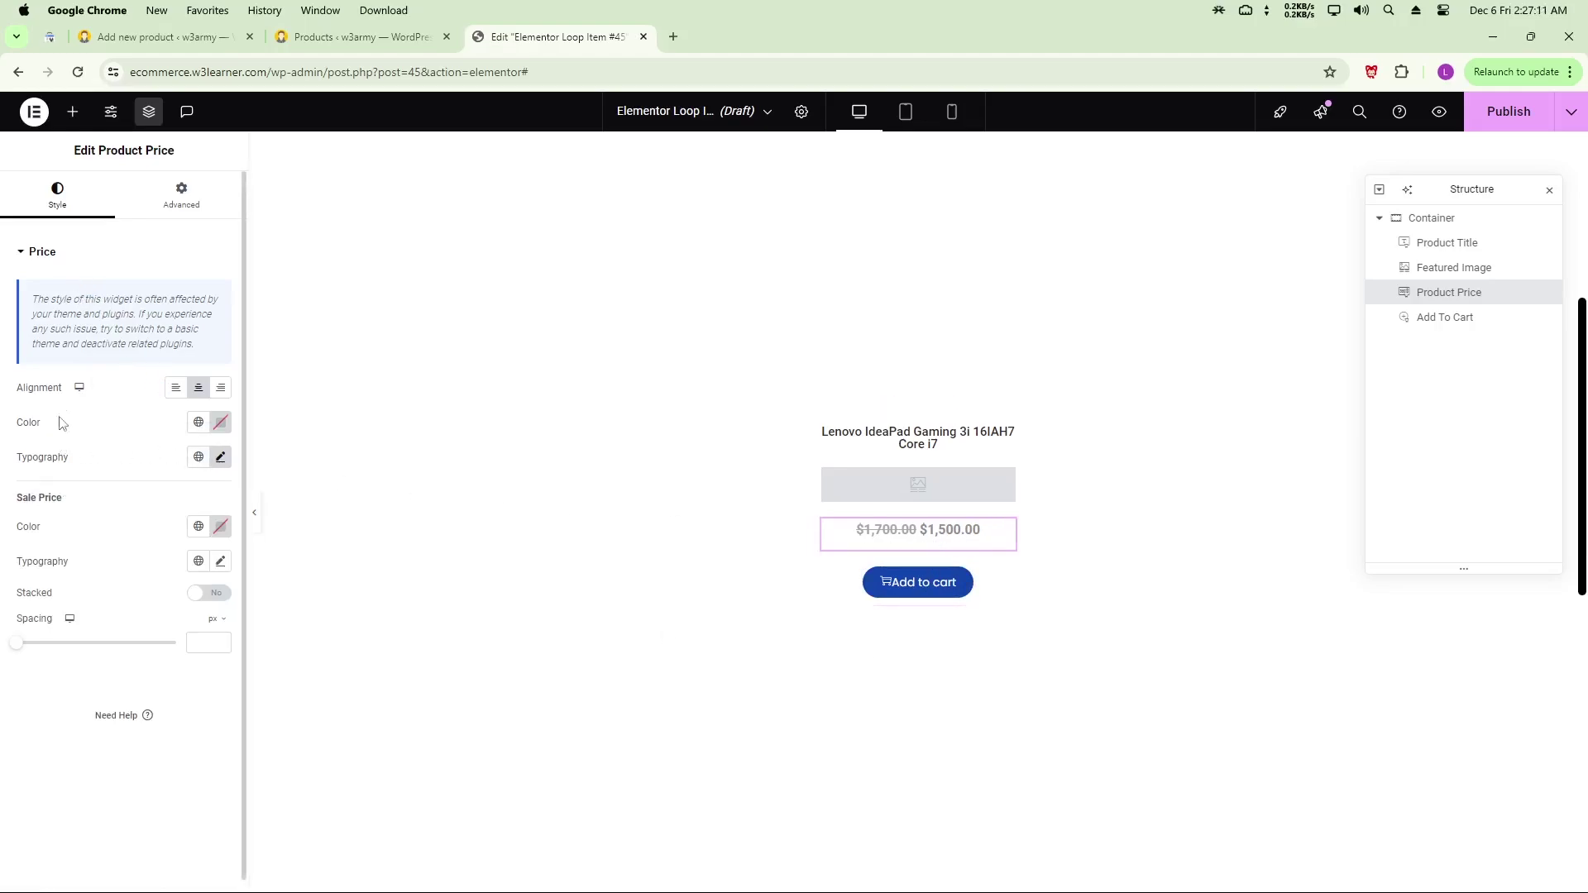
- Set both the regular price color and the sale price color to red, #FF0000
left_click(198, 422)
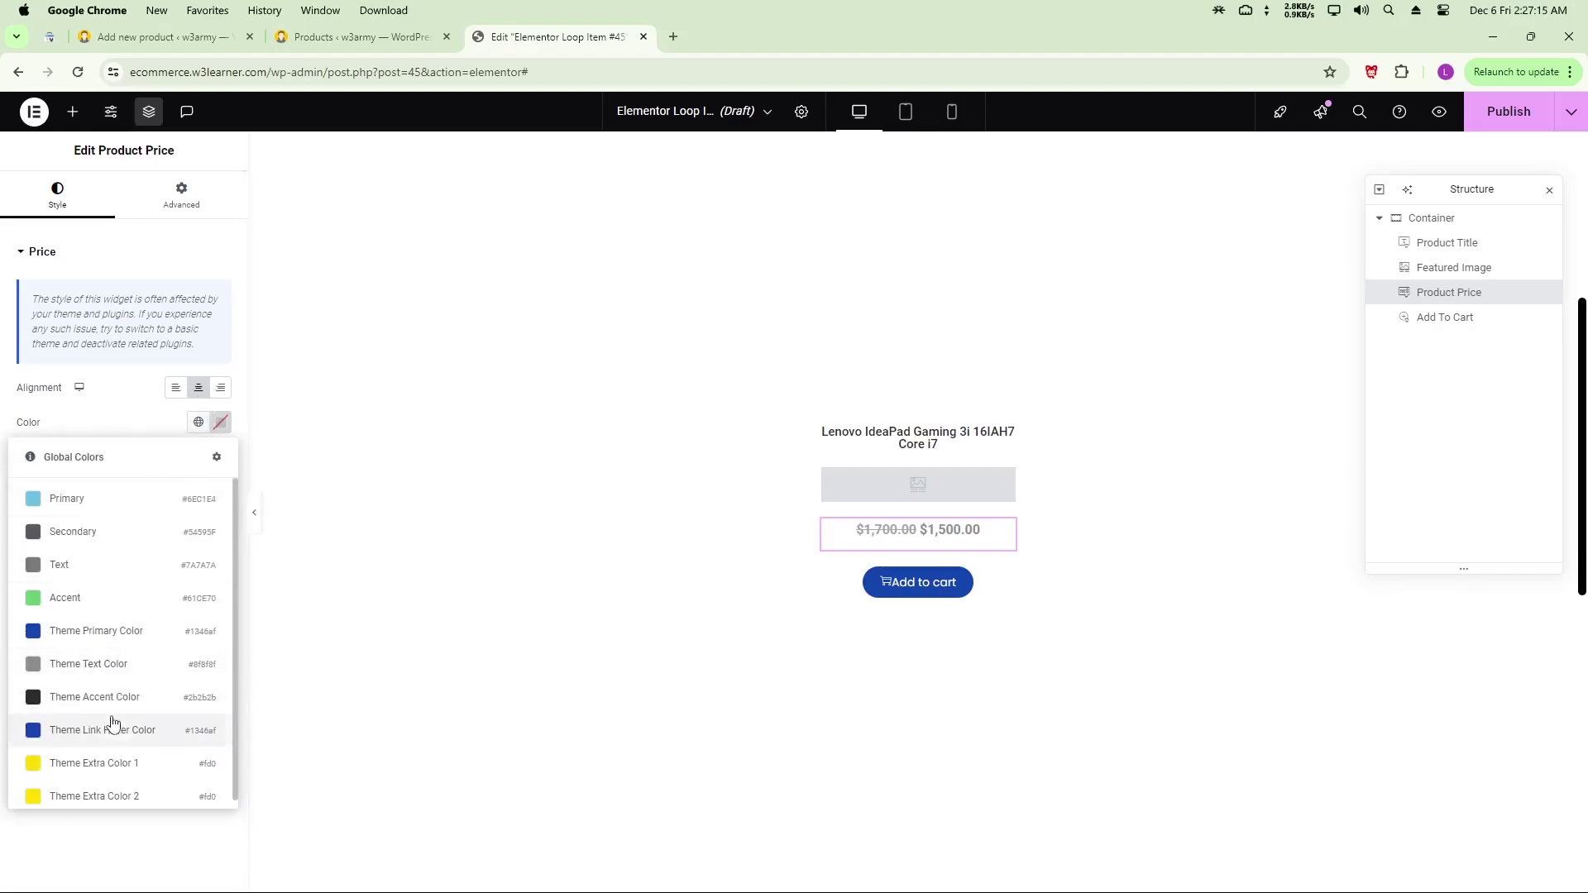
left_click(220, 421)
left_click(319, 489)
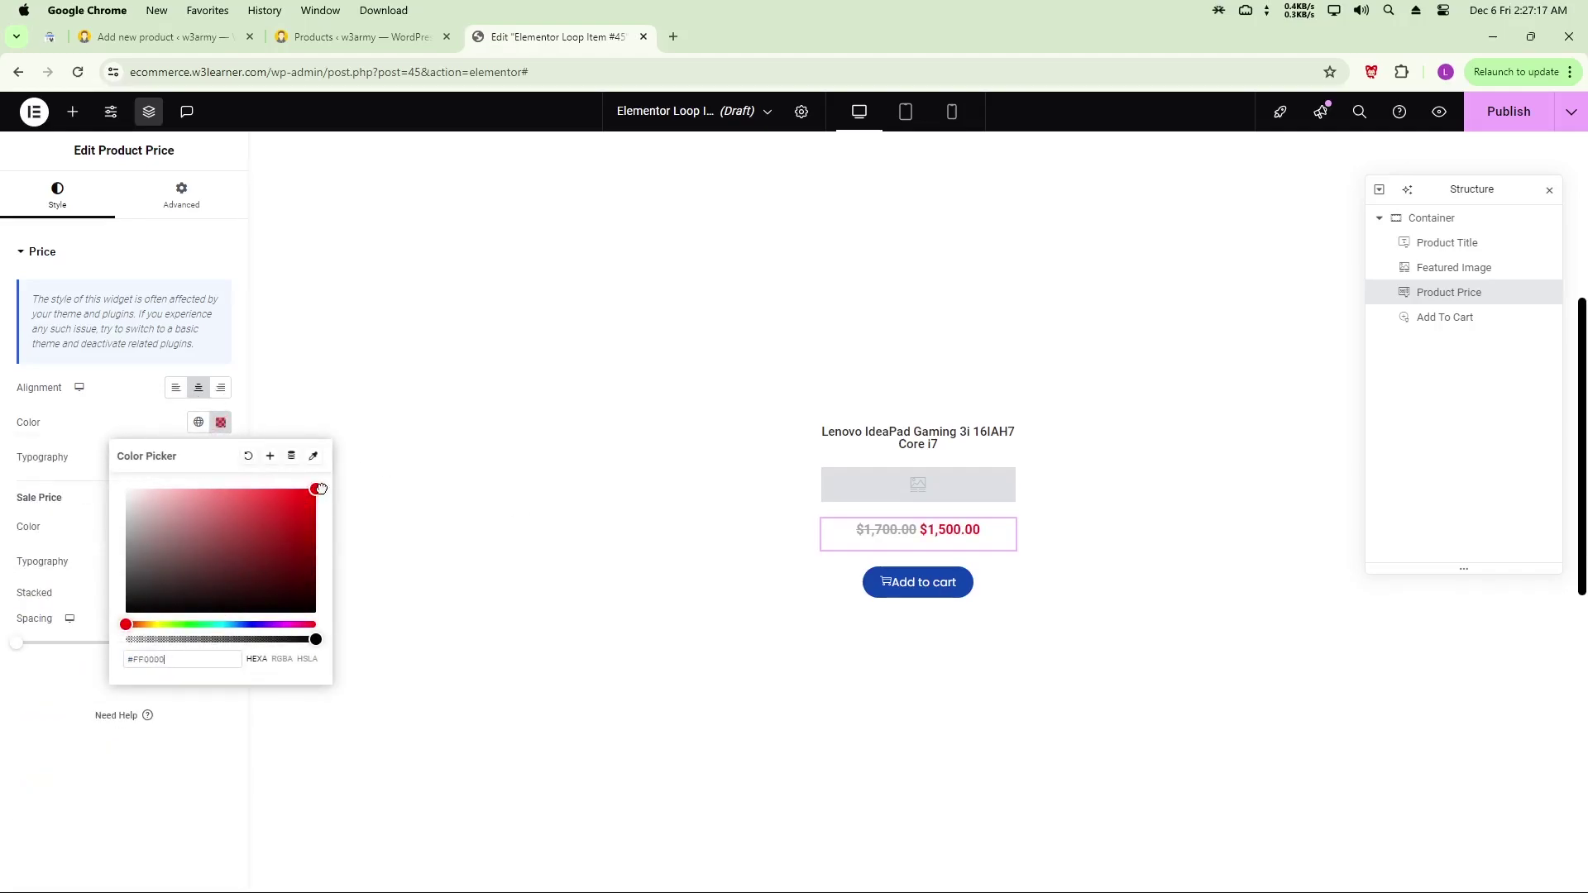
left_click(66, 431)
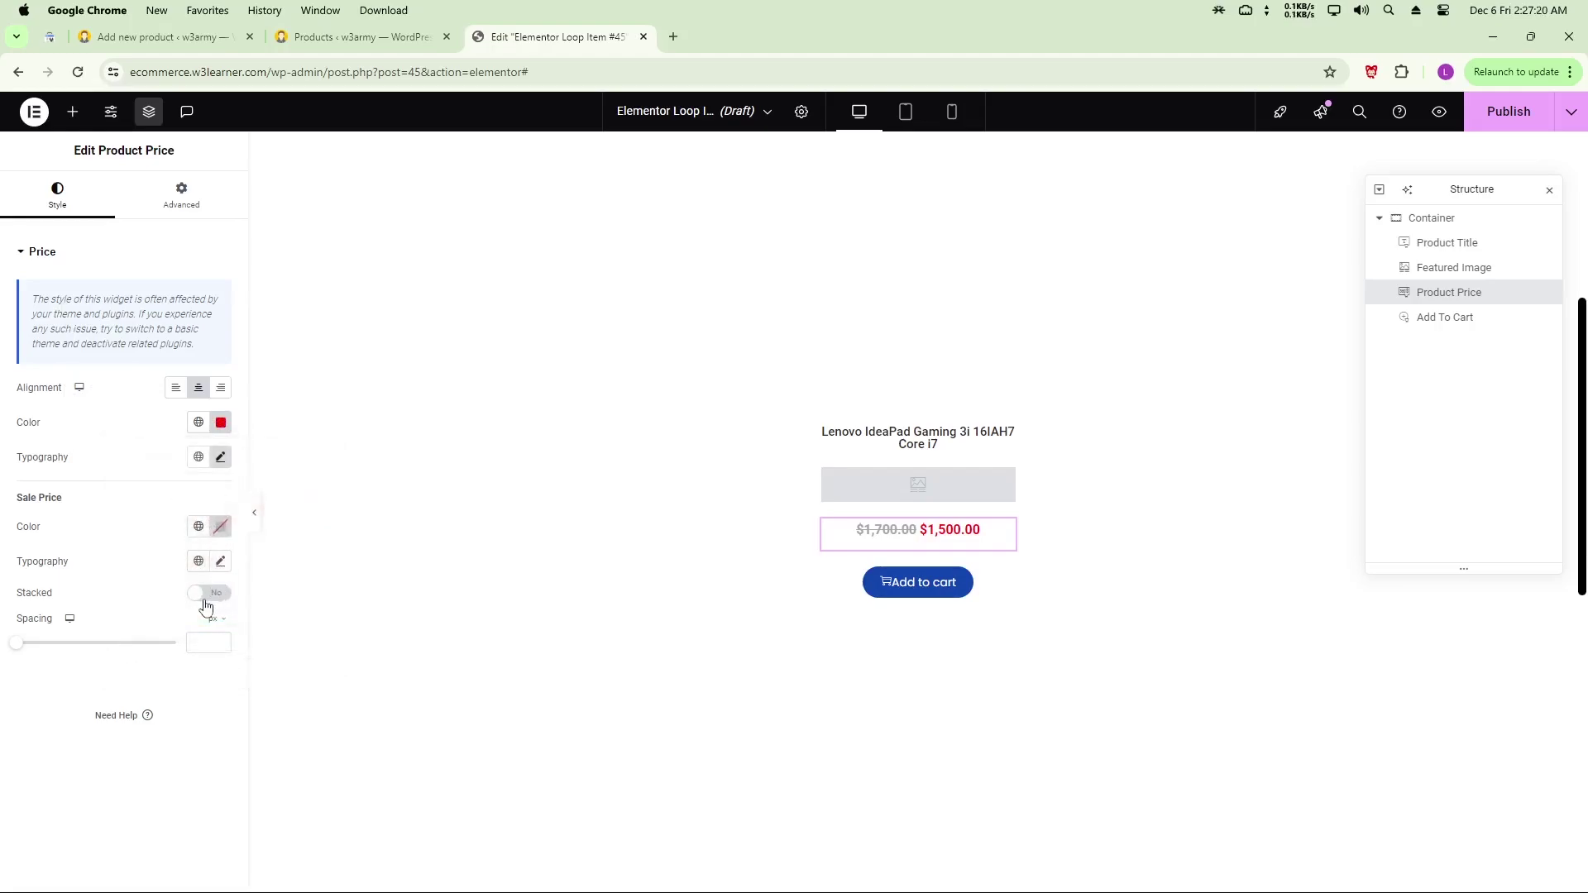
left_click(219, 526)
left_click_drag(312, 618, 322, 594)
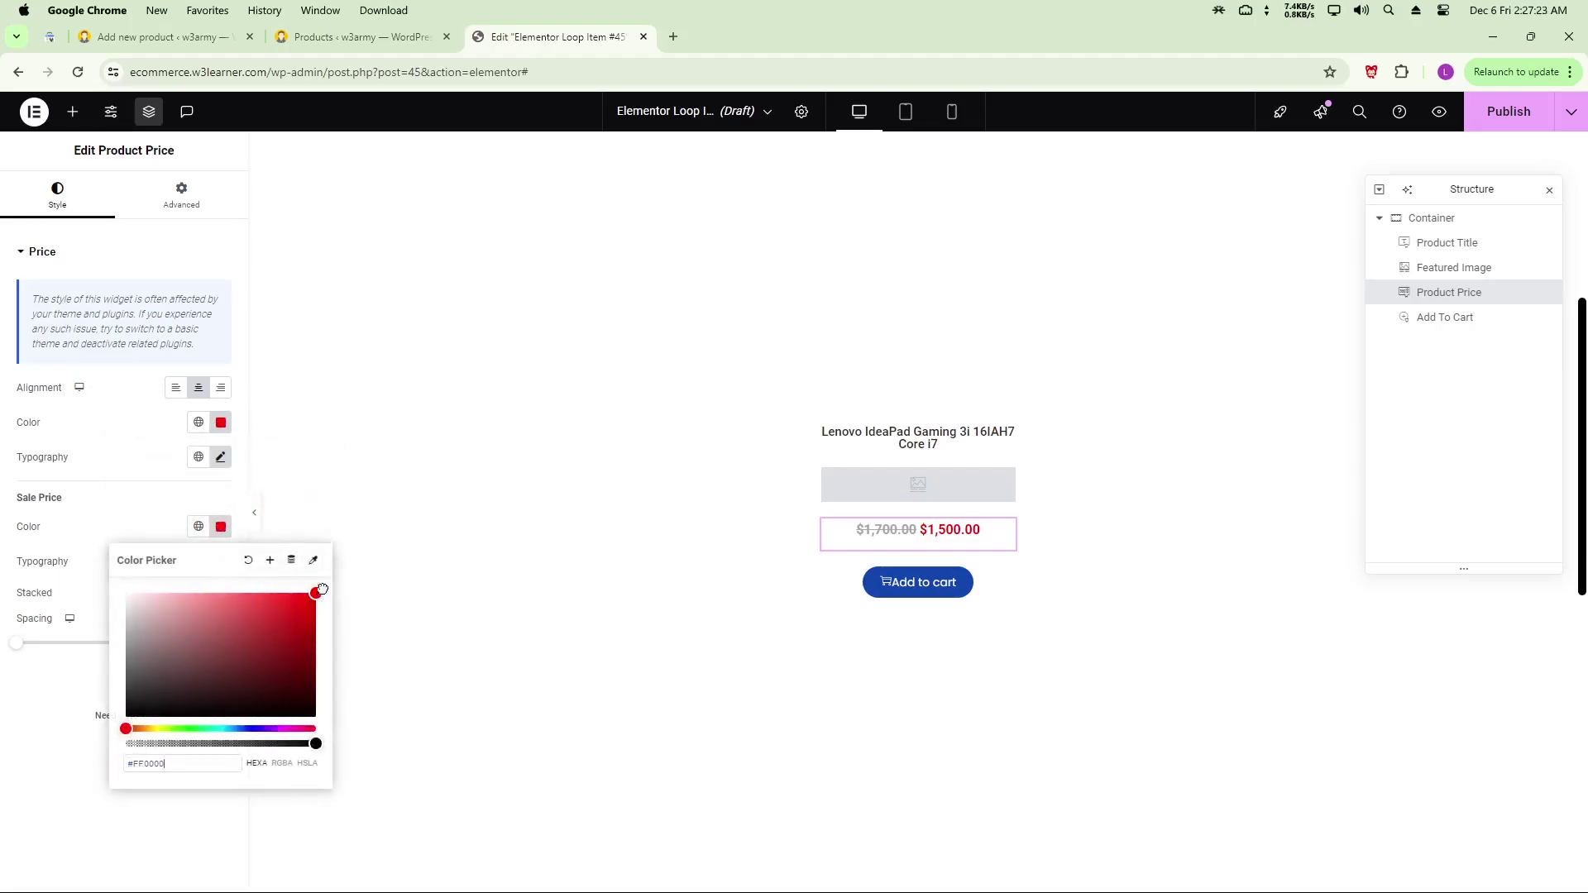
left_click(55, 711)
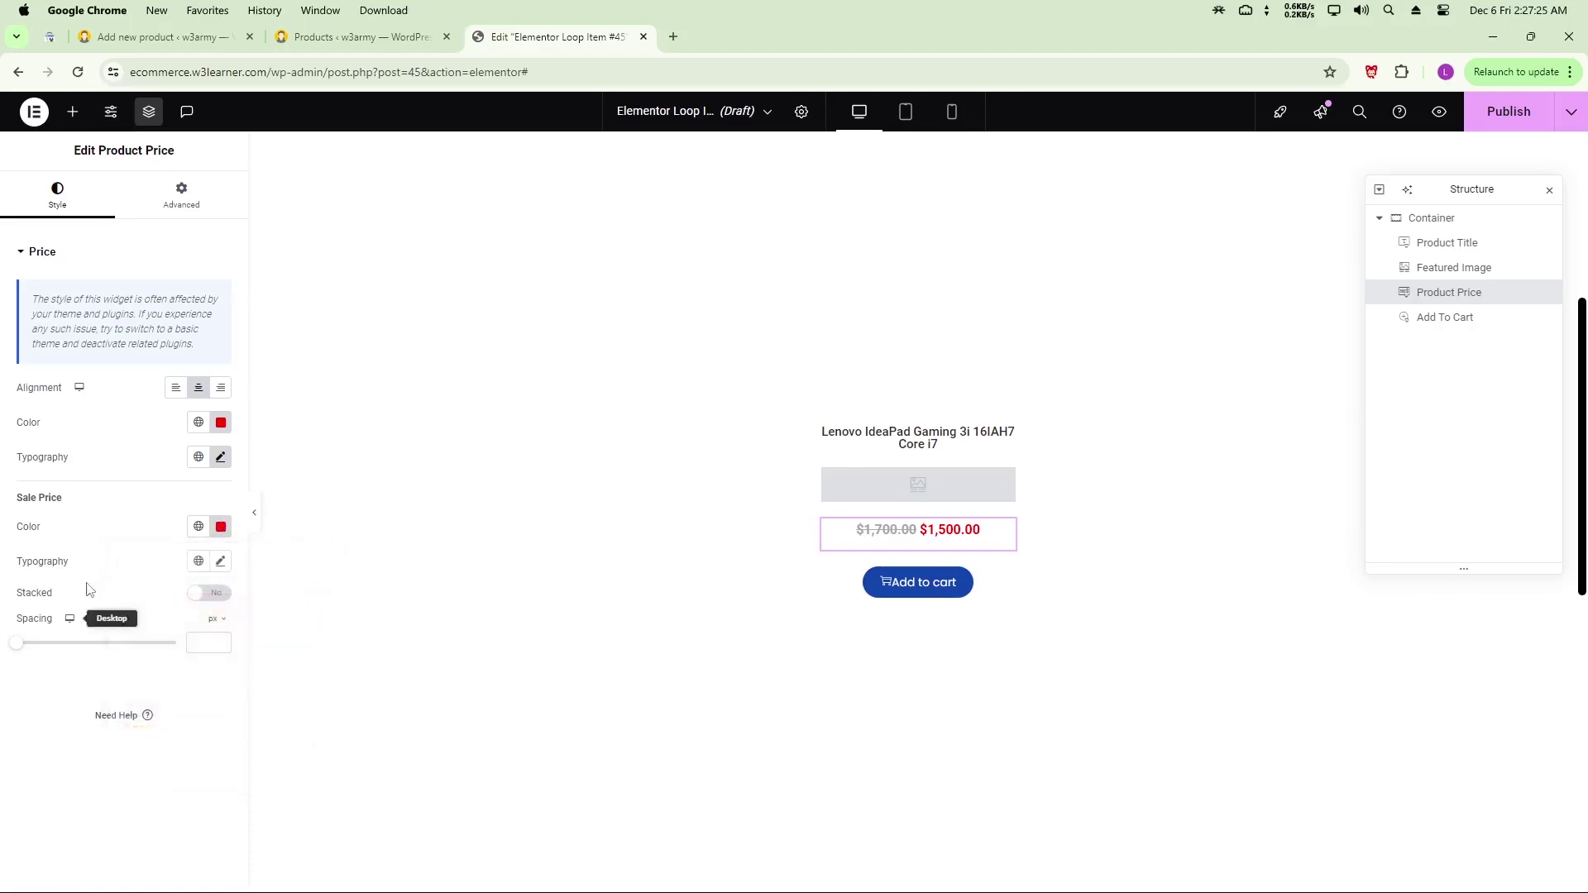
- Try a darker color for the regular price and black, #000000, for the sale price
left_click(205, 595)
left_click(204, 597)
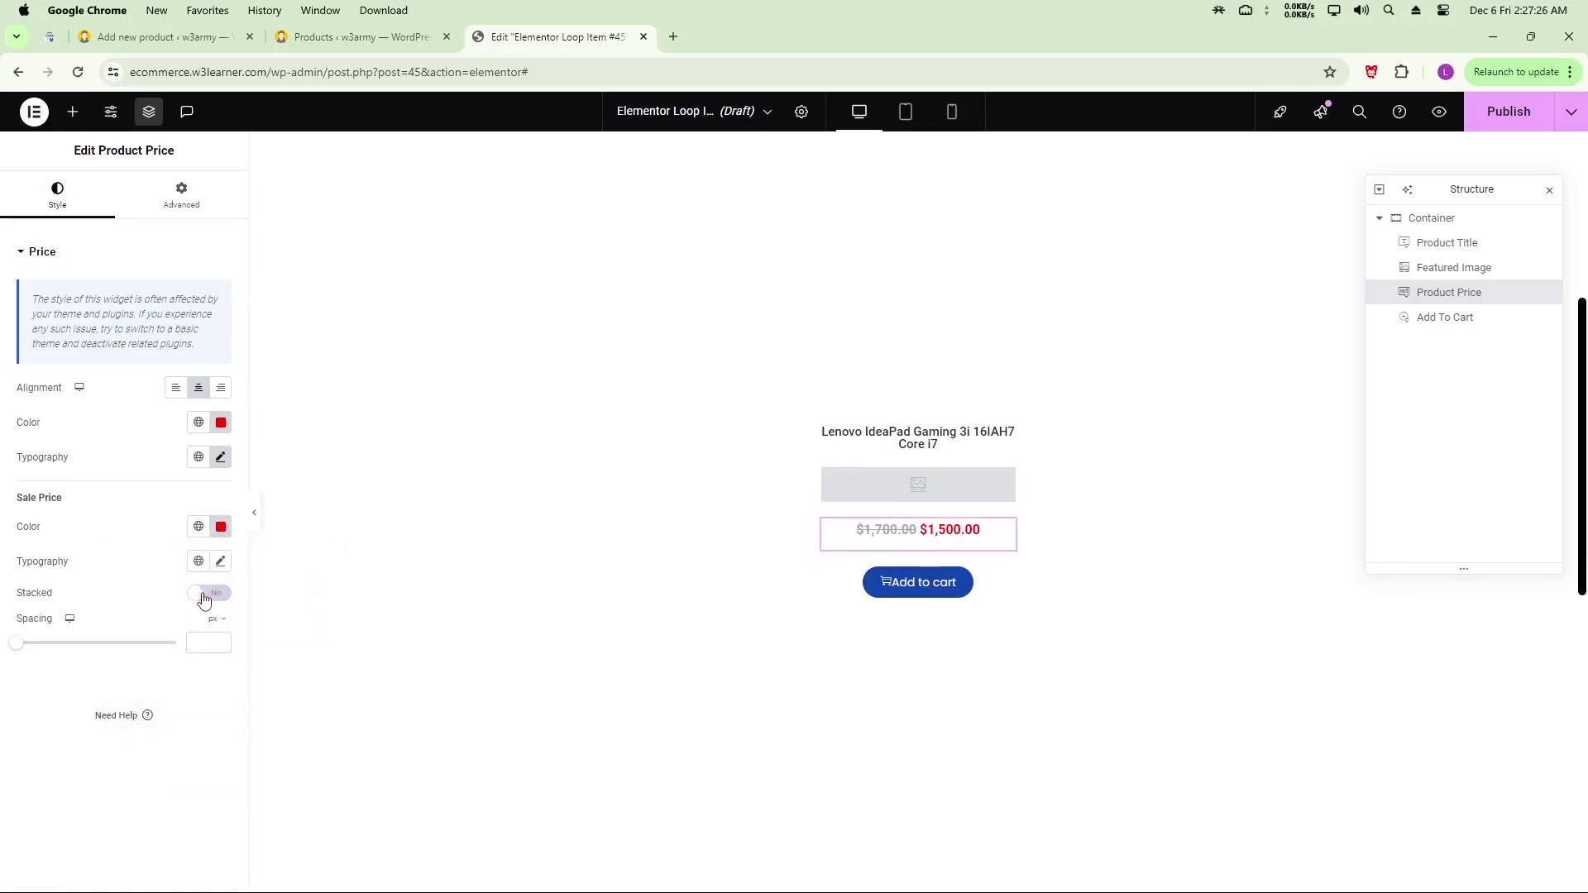
left_click(220, 422)
mouse_move(248, 548)
left_mouse_down()
mouse_move(127, 556)
mouse_move(104, 670)
left_mouse_up()
left_click_drag(198, 578, 220, 549)
left_click(96, 702)
left_click(220, 527)
left_click_drag(185, 612, 108, 750)
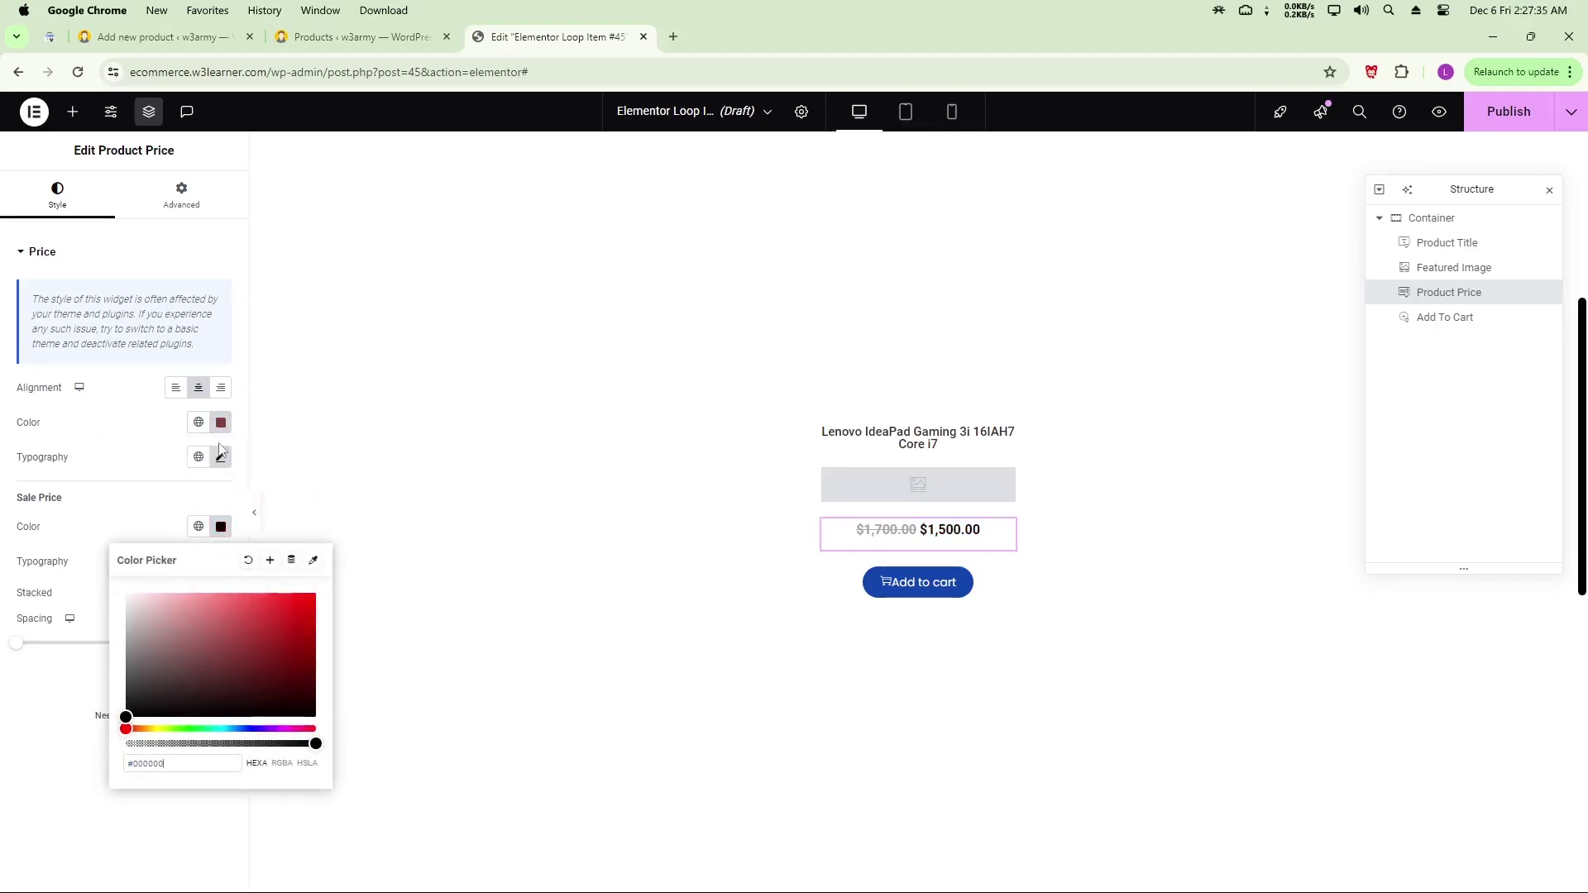
left_click(45, 730)
- Clear the custom regular price color of the Product Price widget
left_click(198, 421)
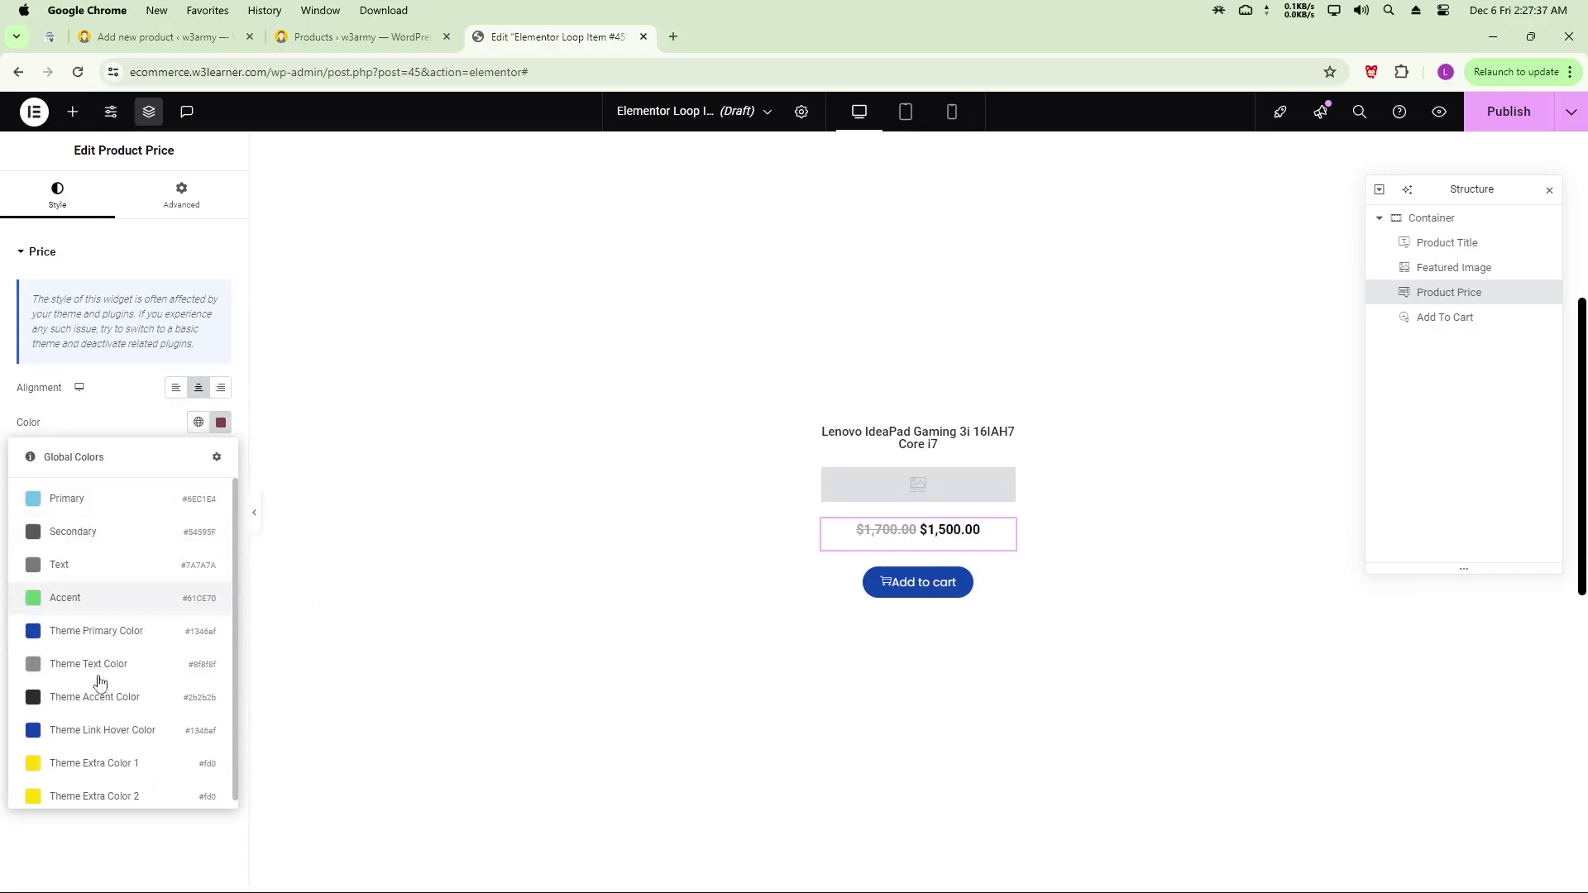
left_click(220, 422)
left_click(248, 456)
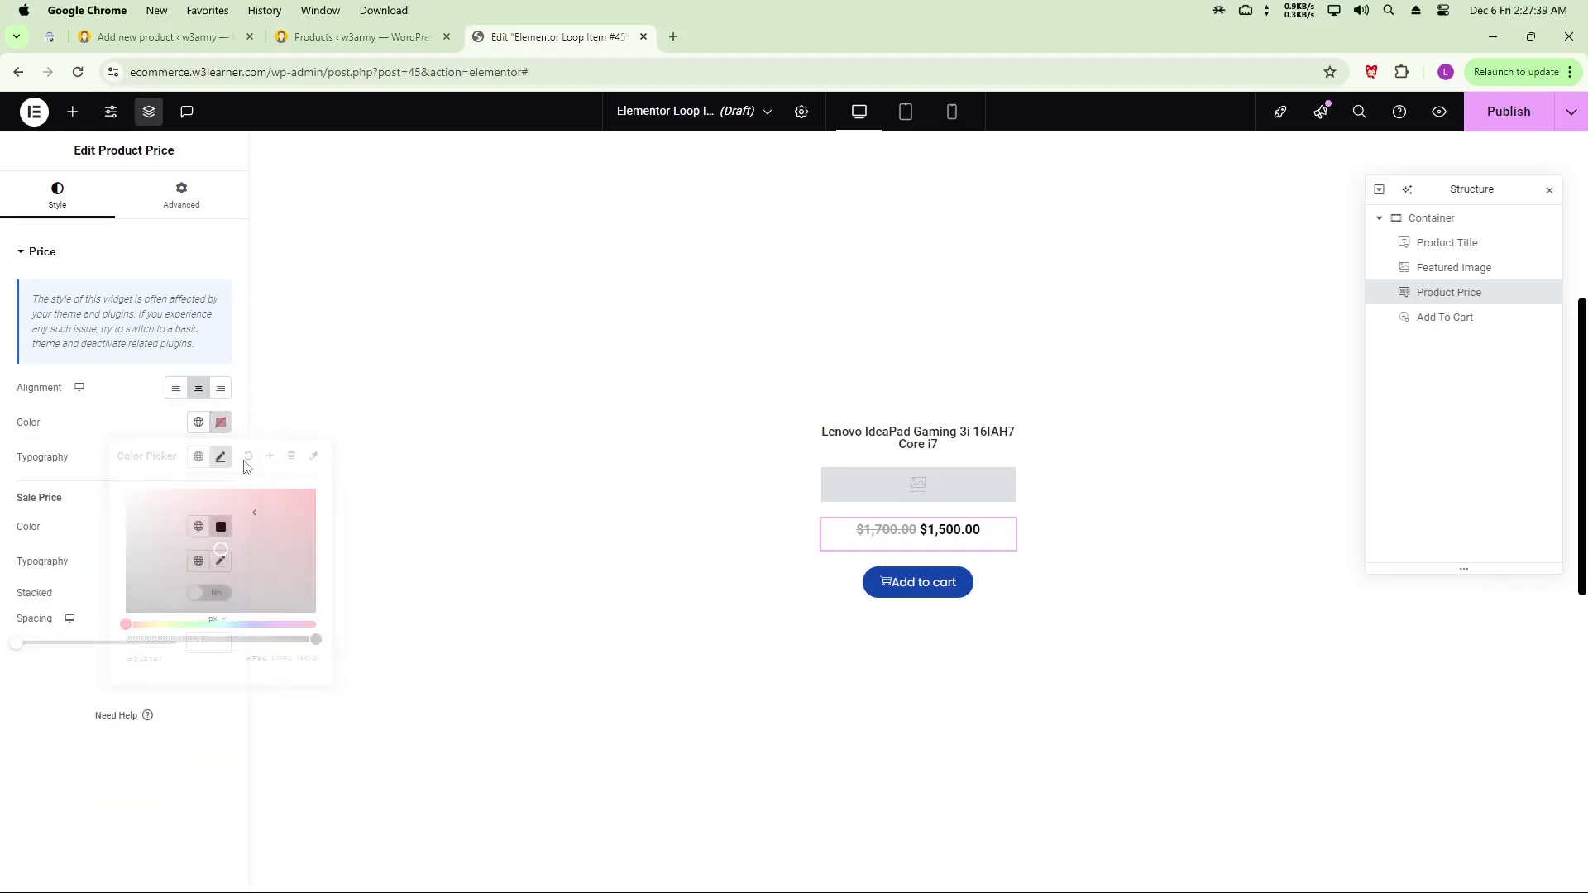
- Change the sale price color to red, #FF0707, and replace it with the global Theme Primary Color
left_click(221, 527)
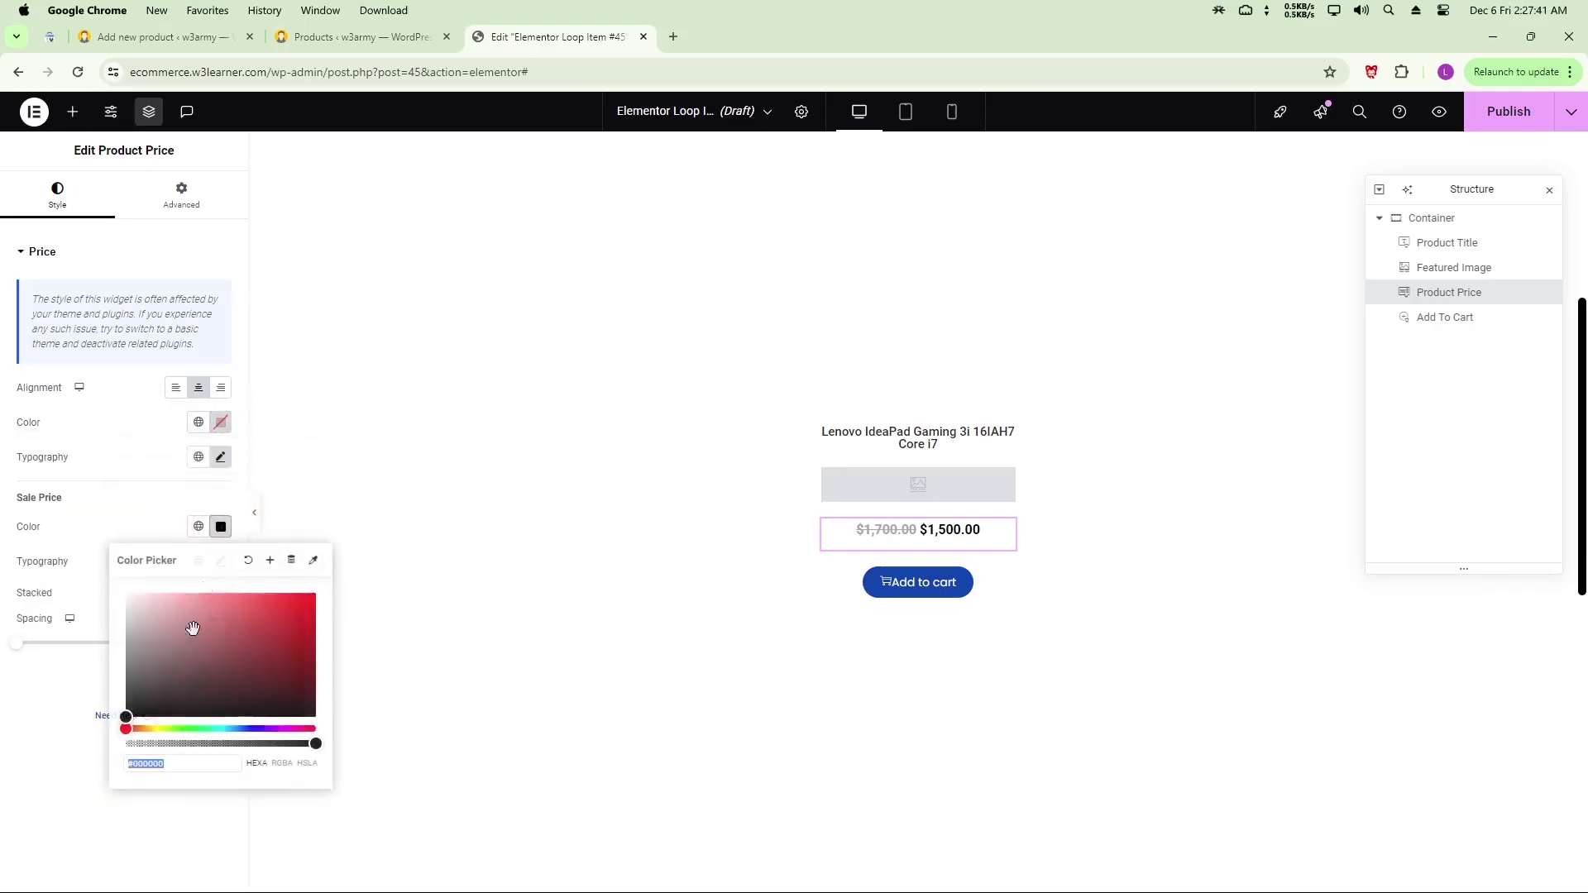
left_click(280, 621)
left_click(309, 592)
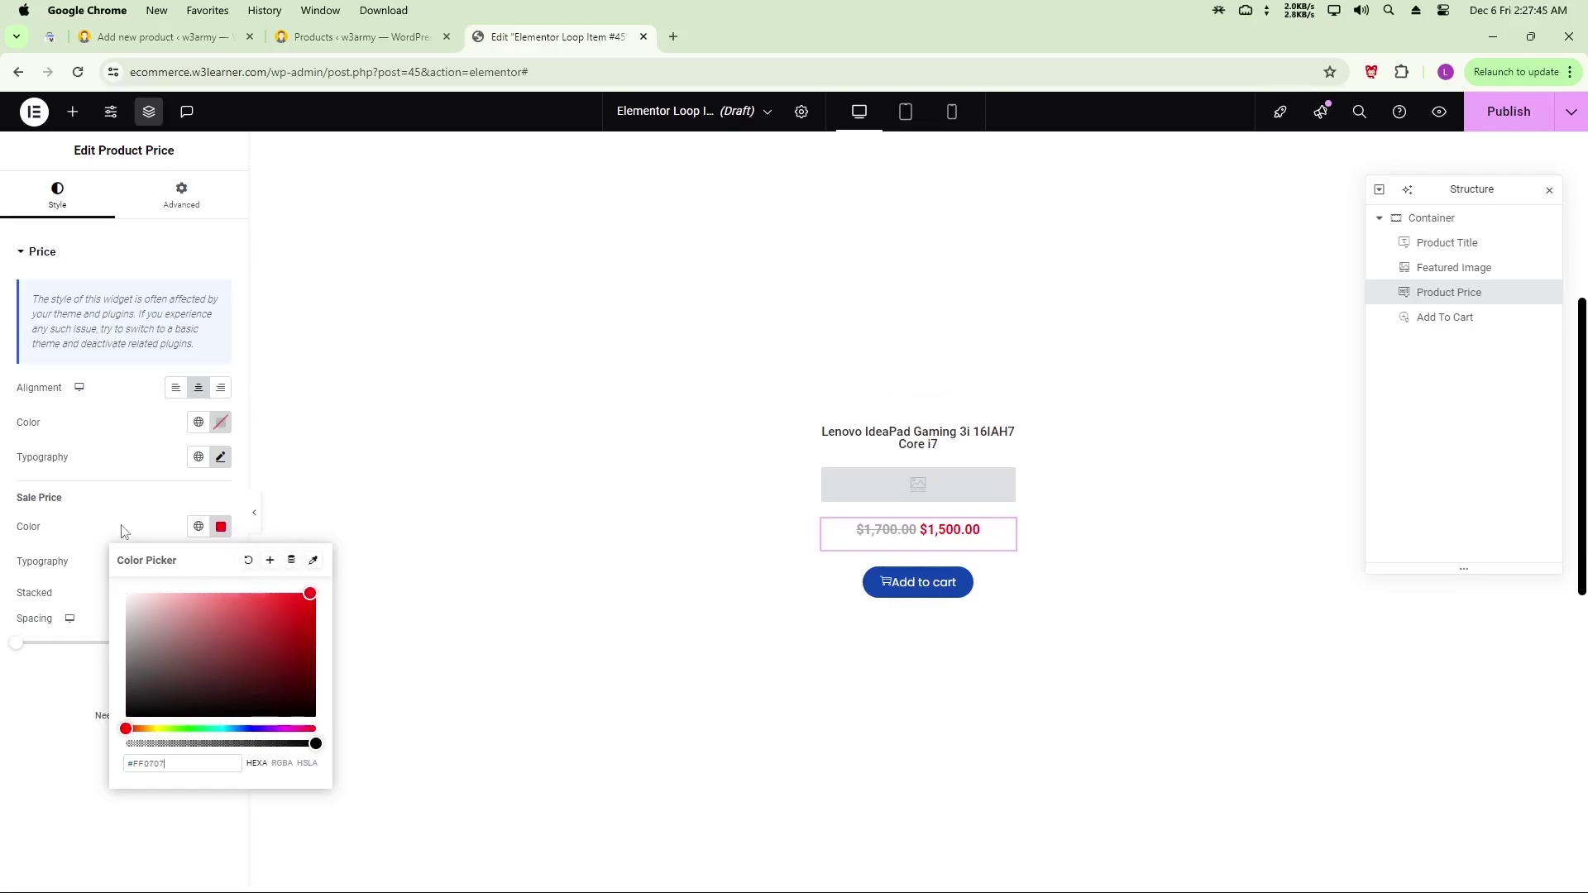
left_click(198, 527)
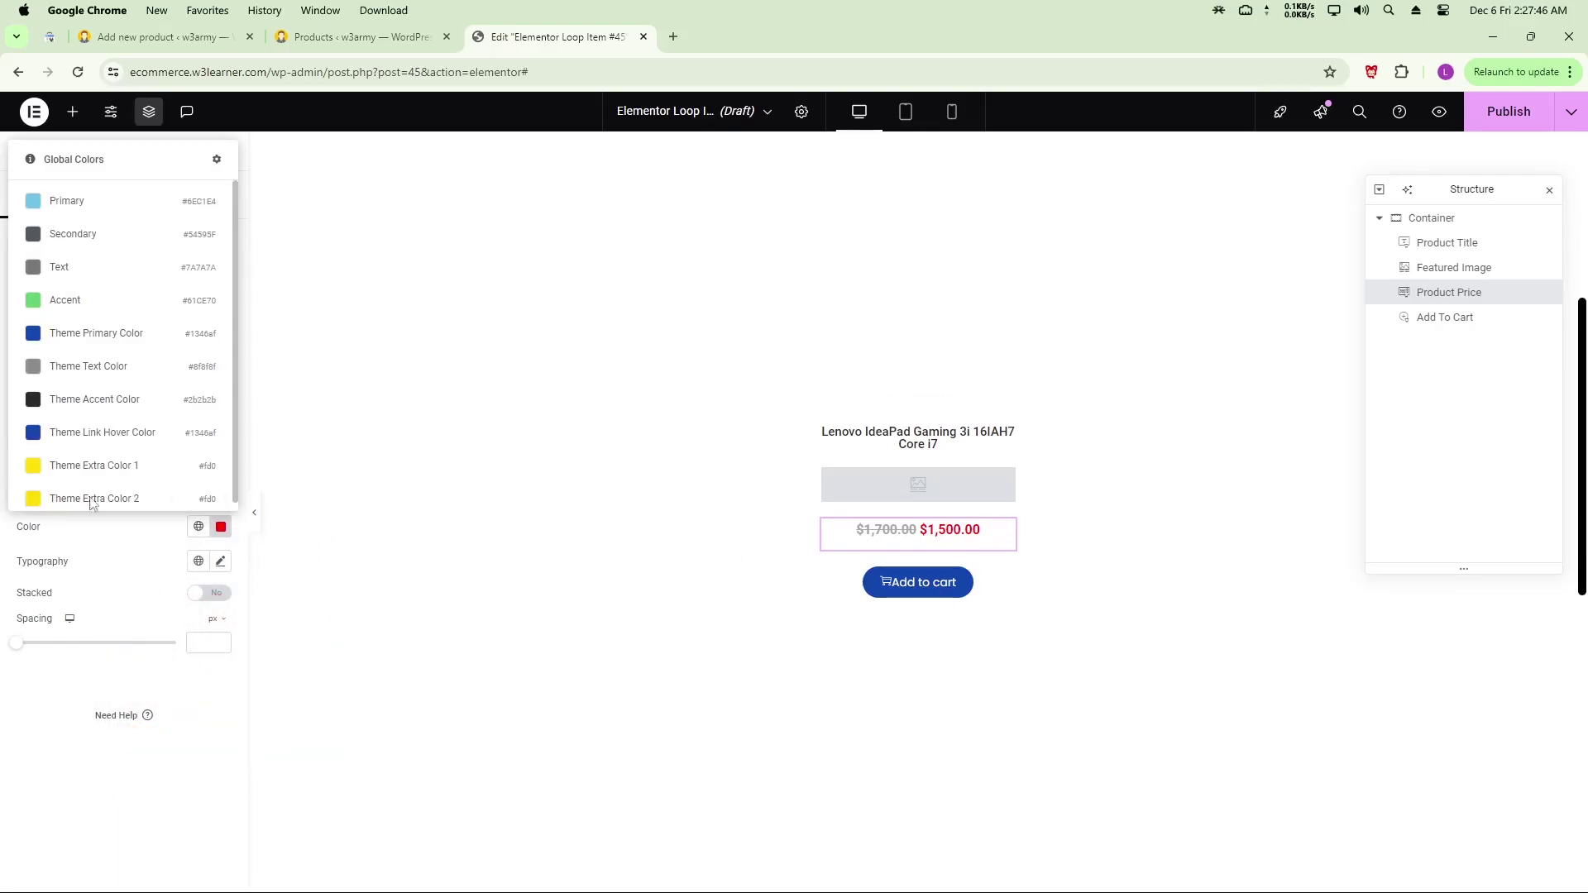
left_click(94, 334)
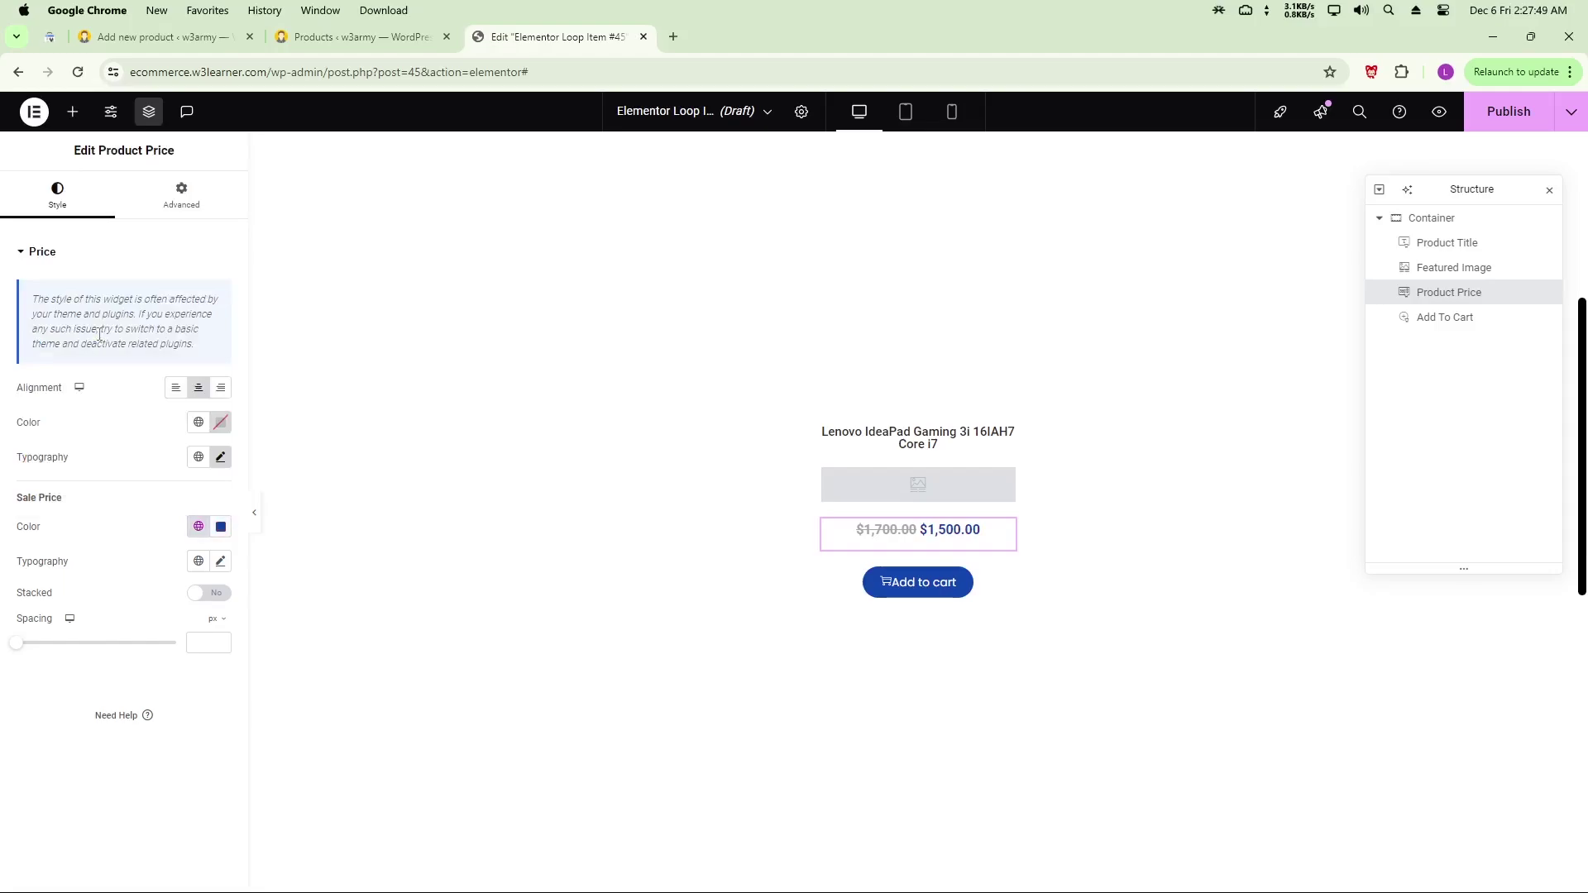
- Apply the Secondary global font to both the sale price and the regular price
left_click(197, 561)
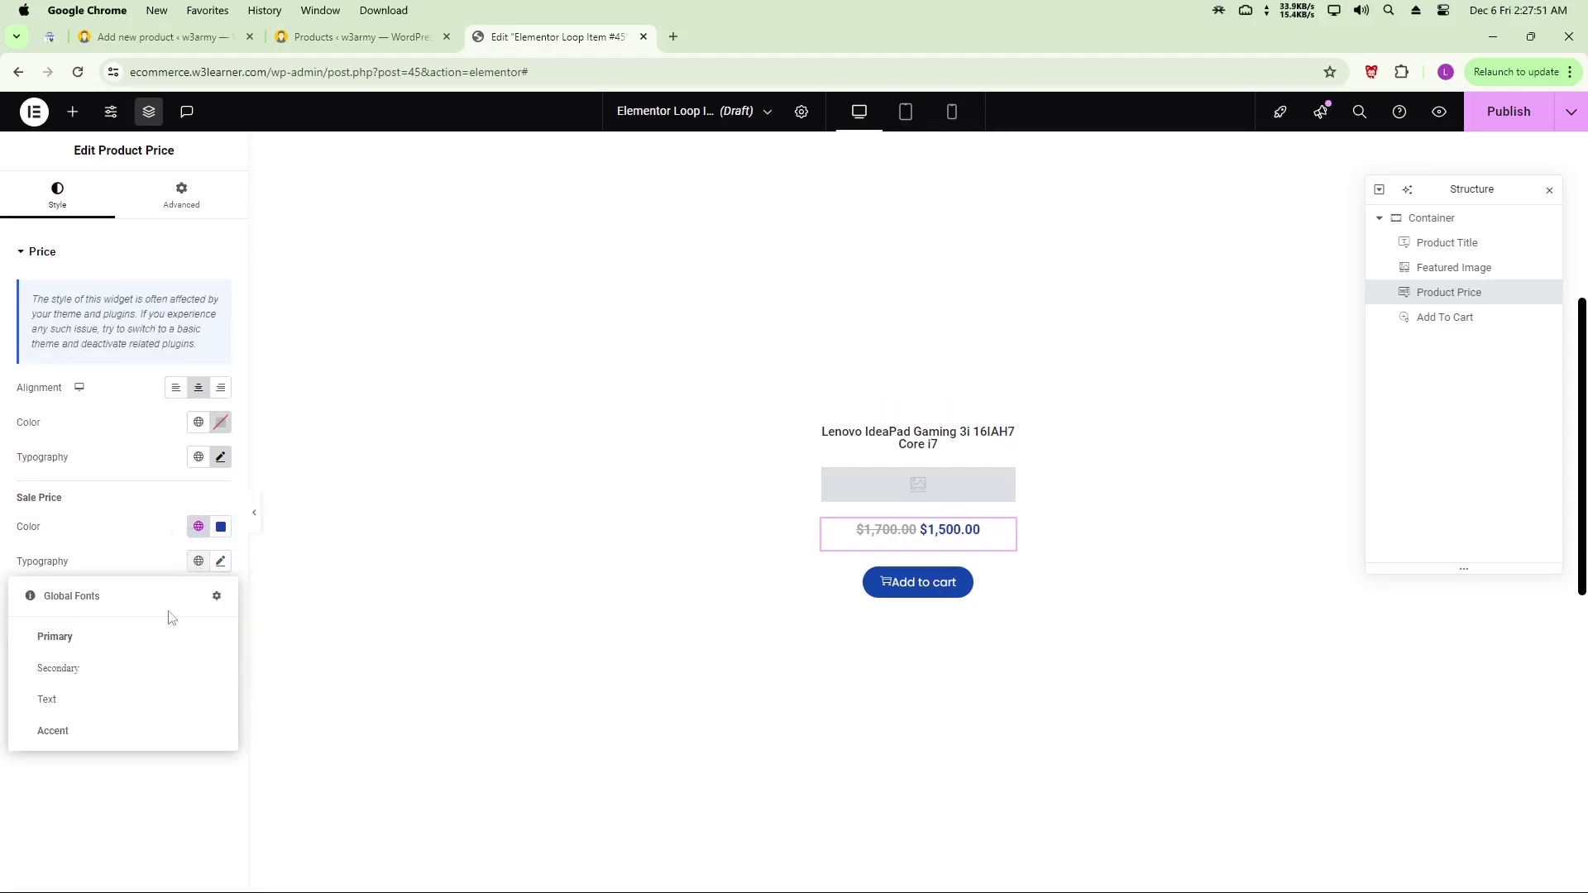
left_click(138, 676)
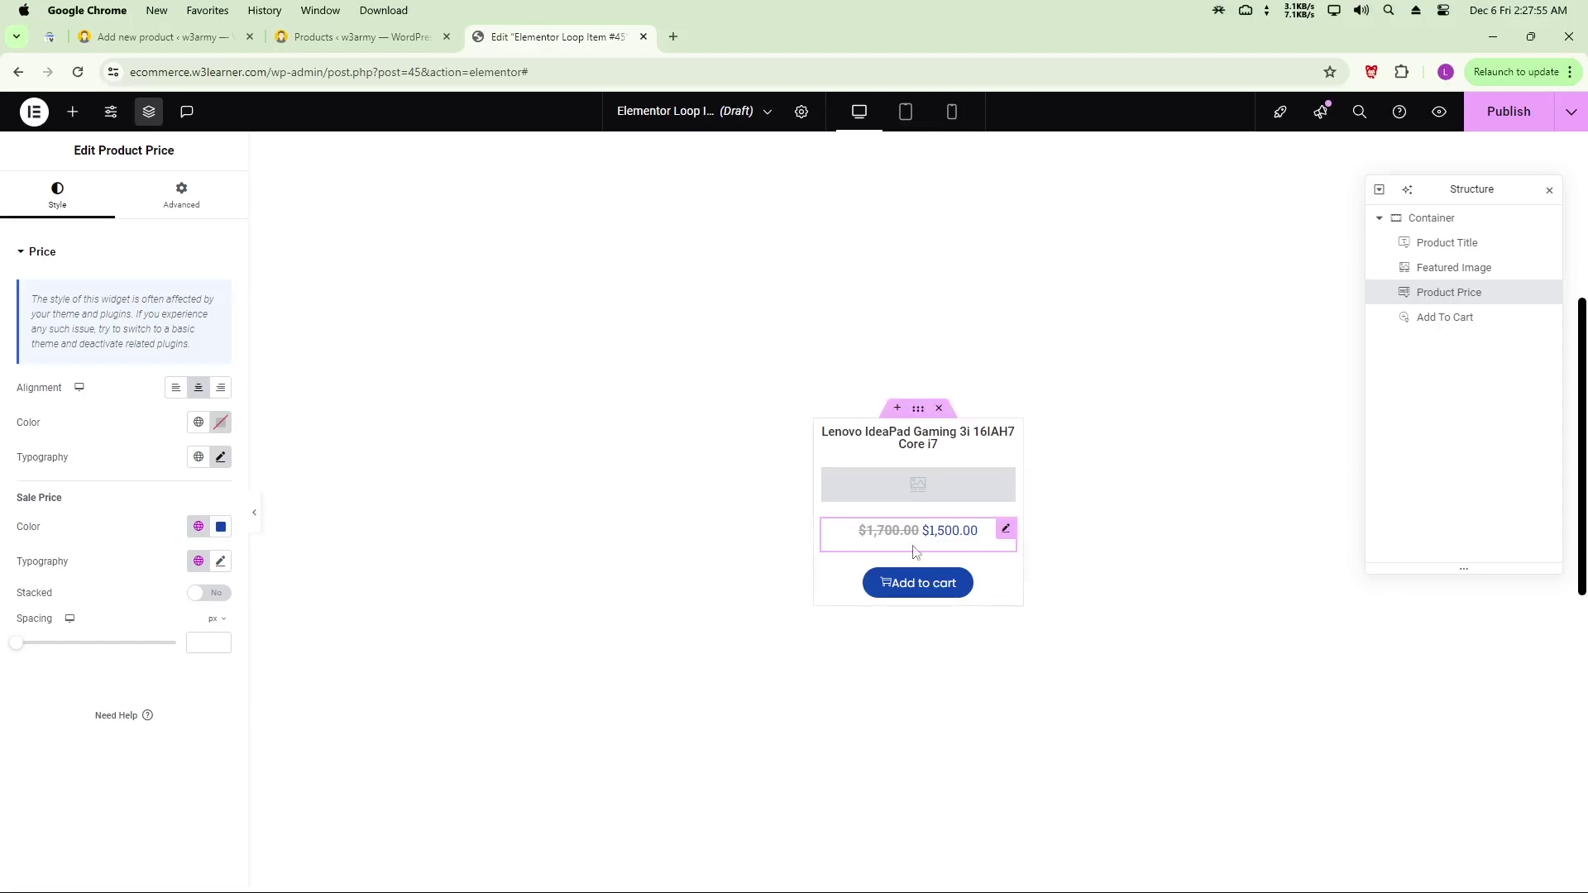
left_click(198, 456)
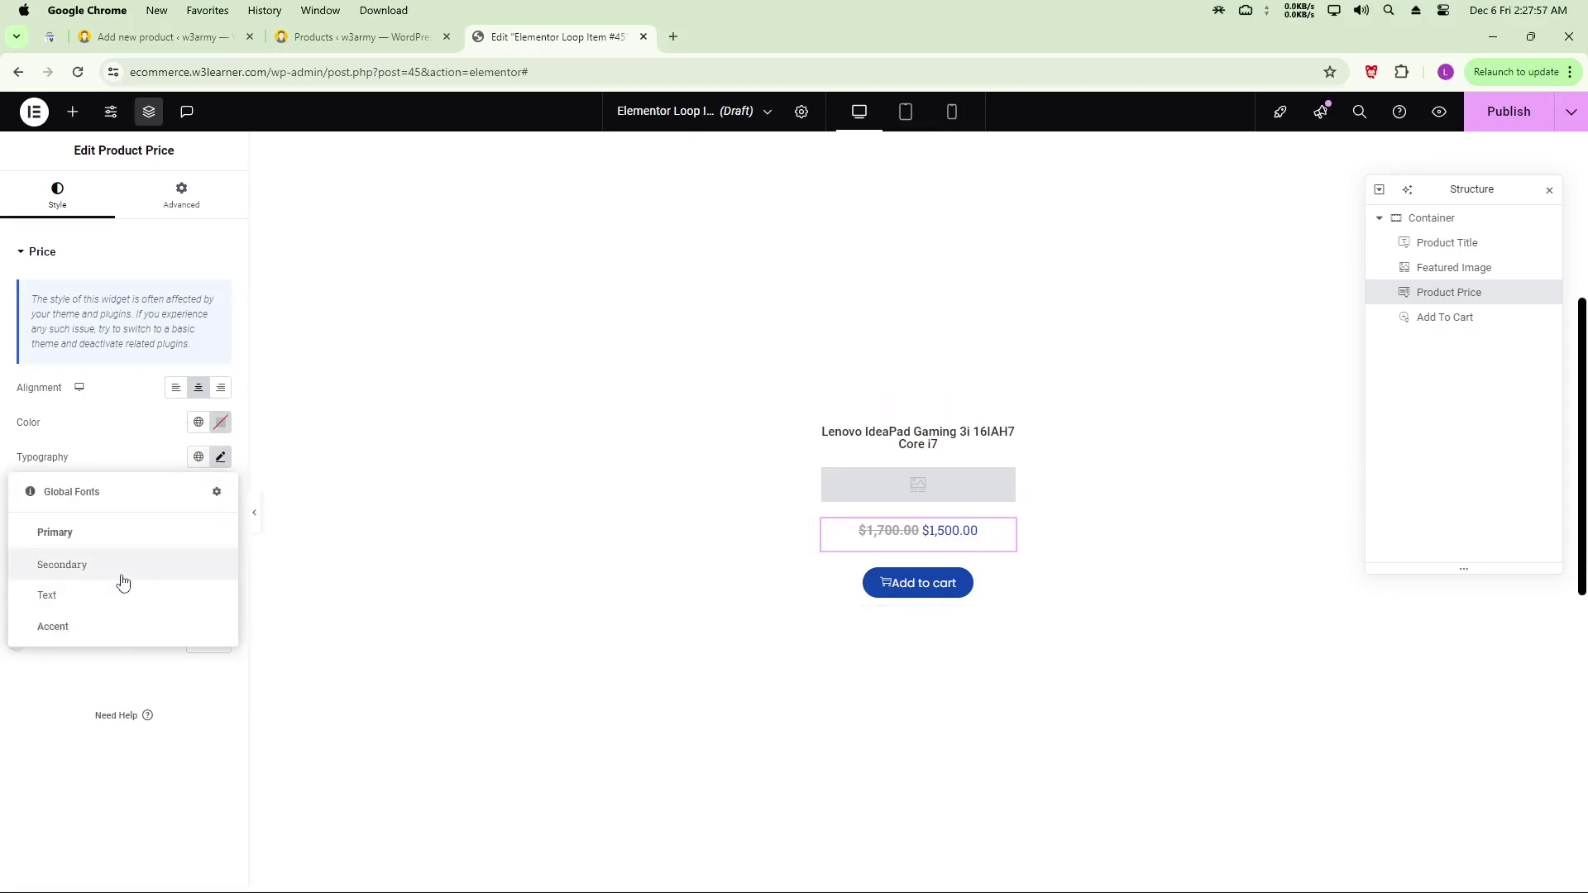
left_click(122, 570)
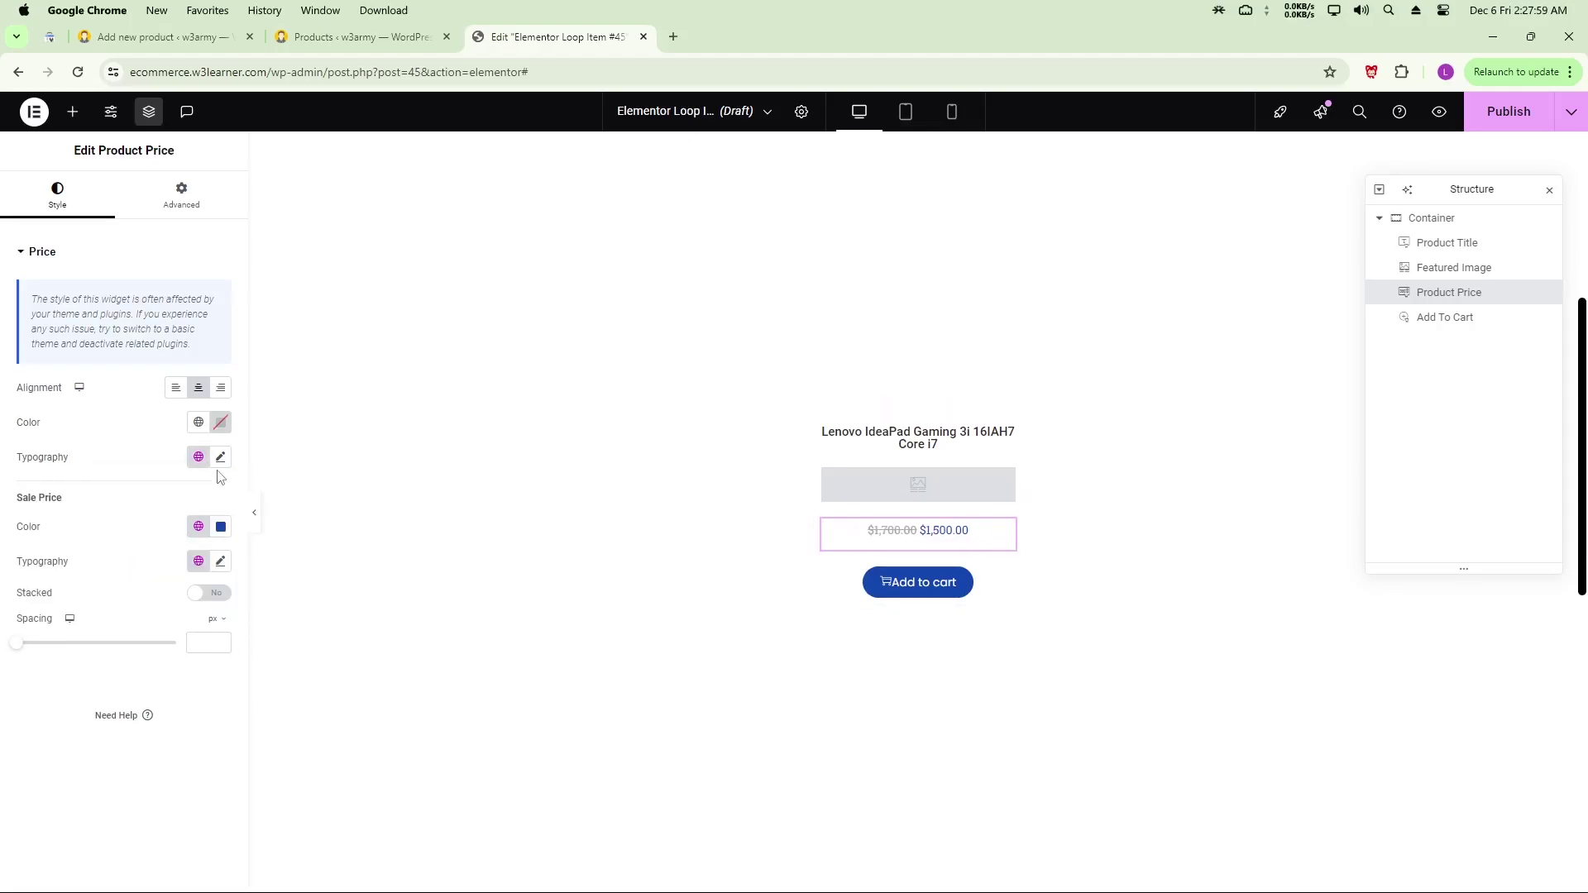
- Set the sale price's font size to 25 px in its typography settings
left_click(218, 563)
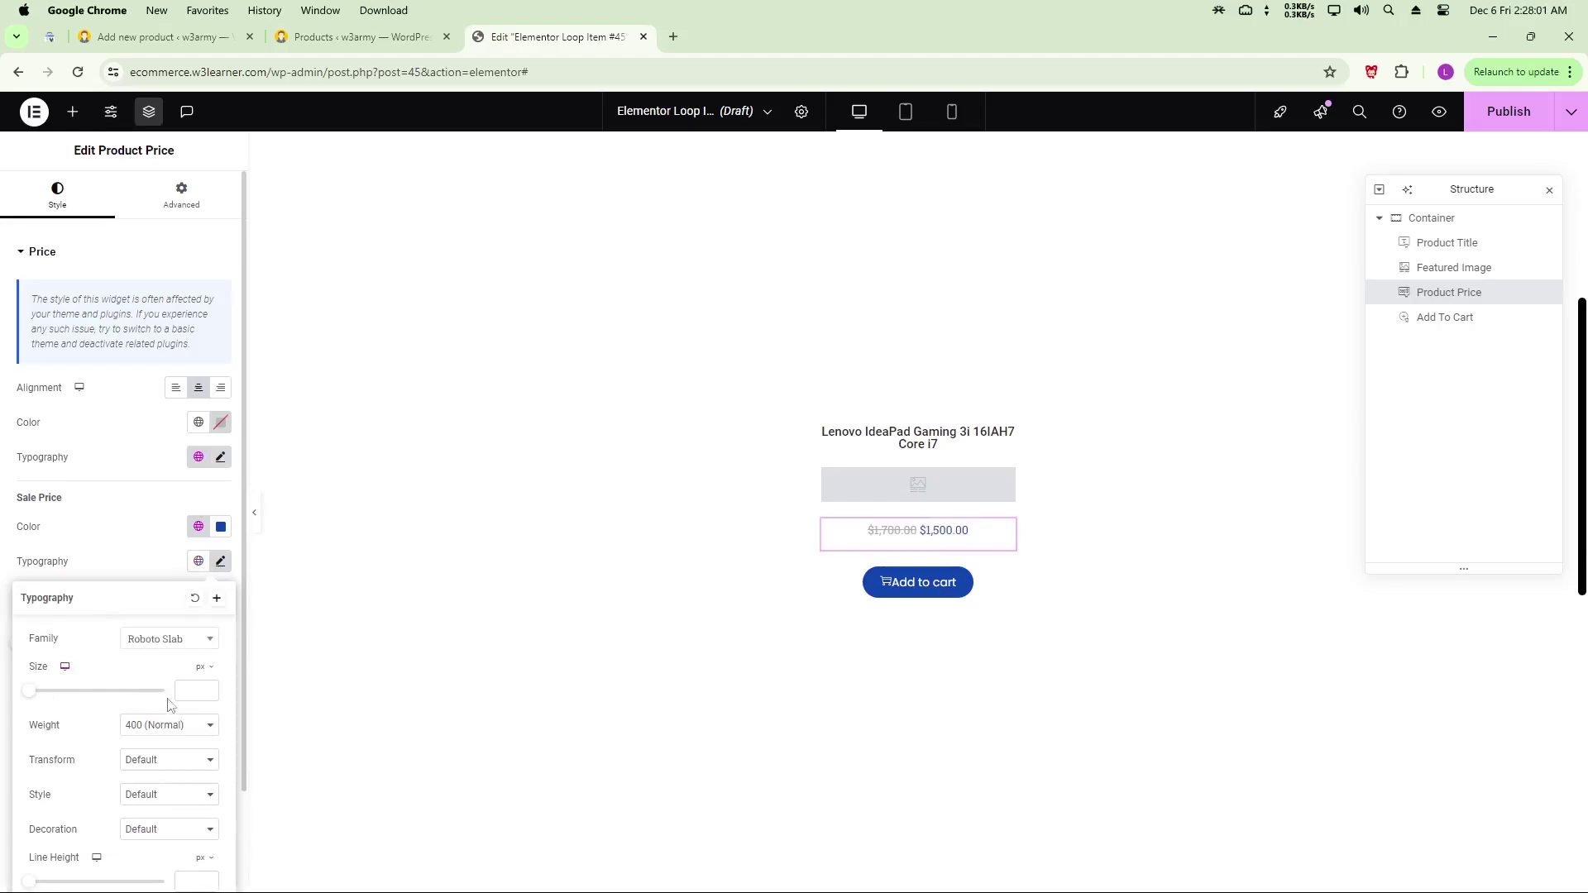
left_click(210, 687)
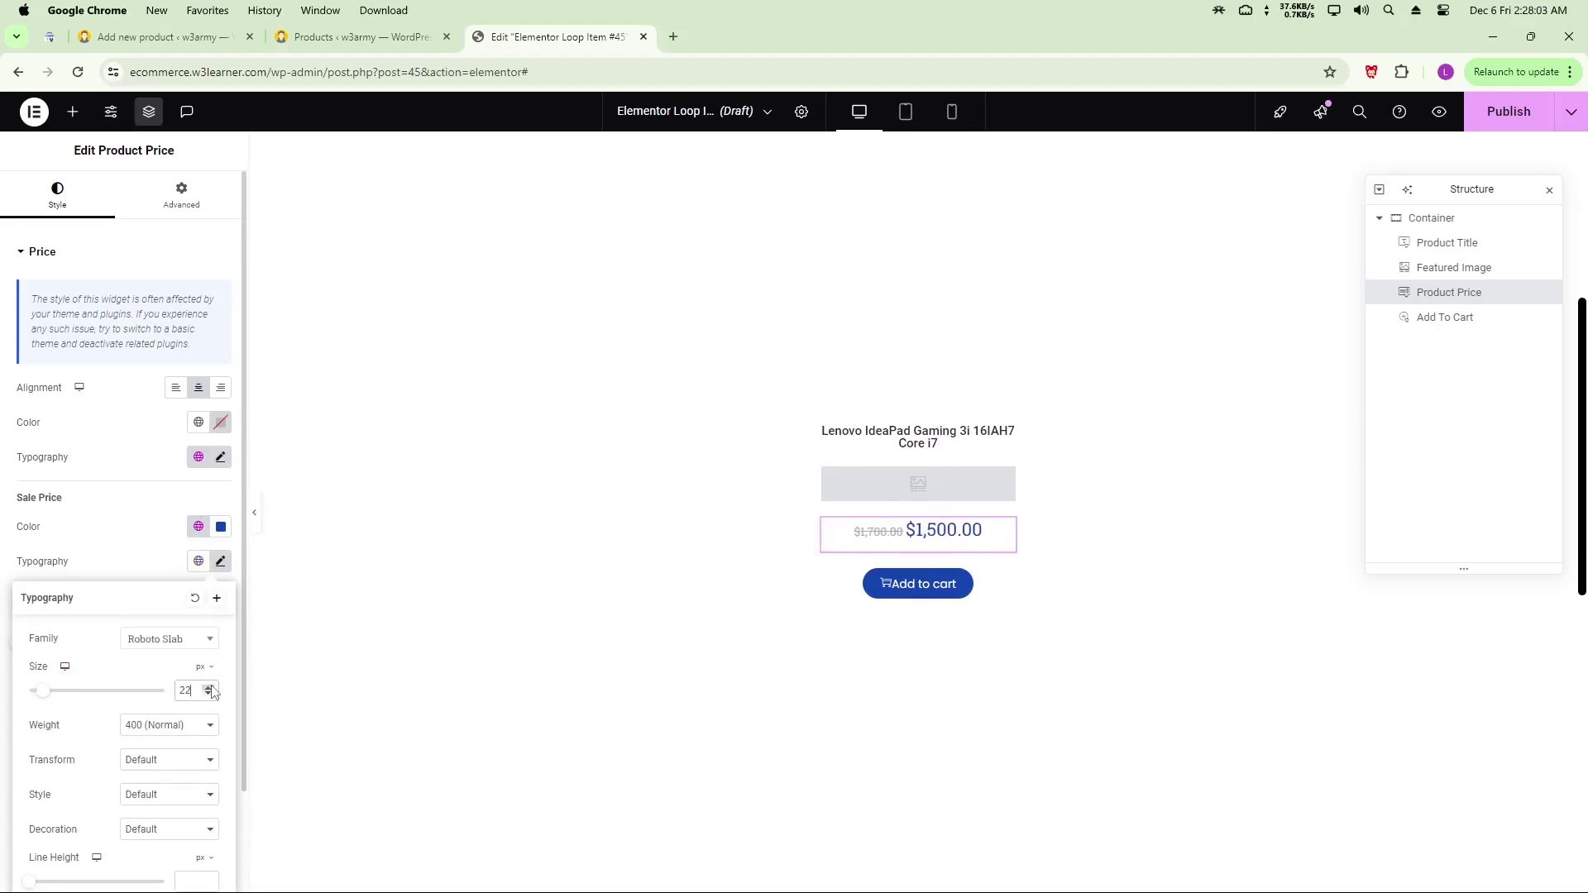
left_click(211, 687)
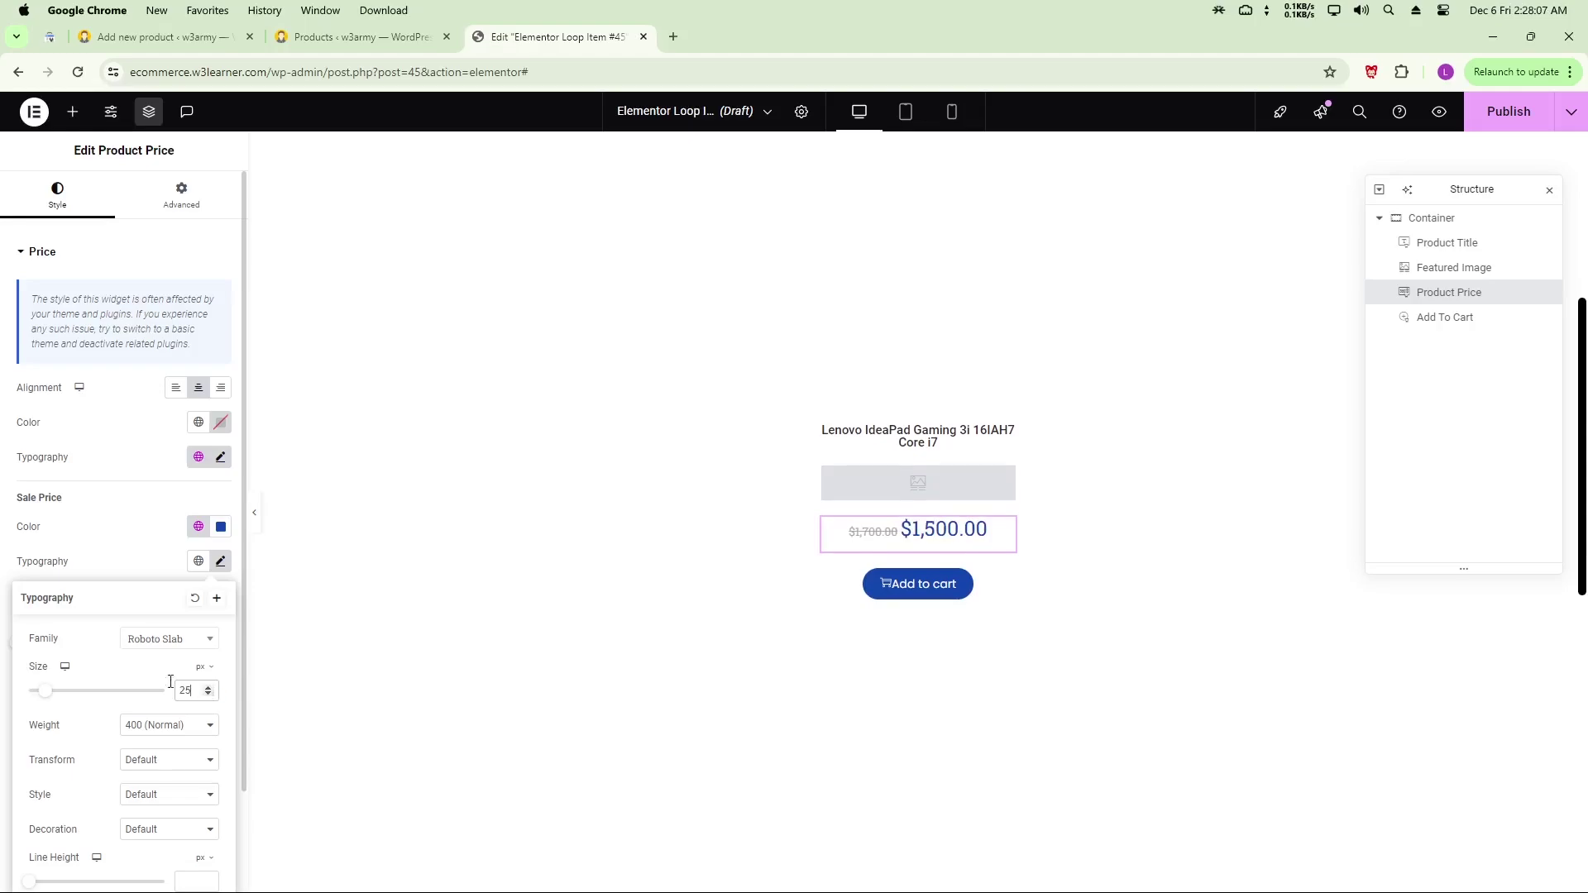
left_click(124, 575)
- Publish the loop item template and exit the editor to WordPress
left_click(1503, 123)
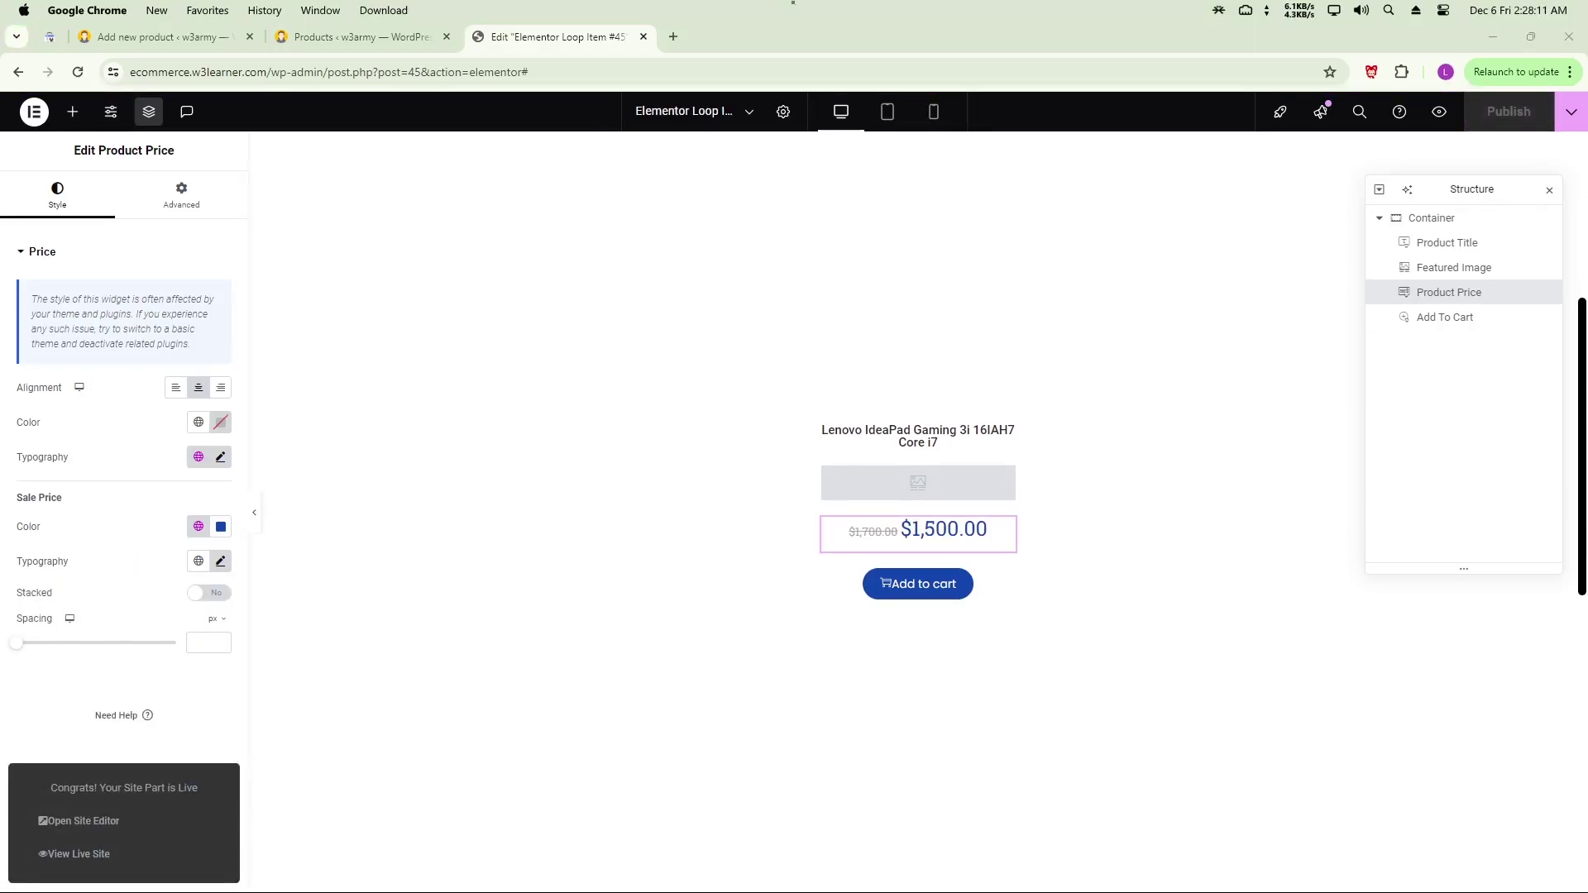
mouse_move(1583, 447)
left_click(31, 115)
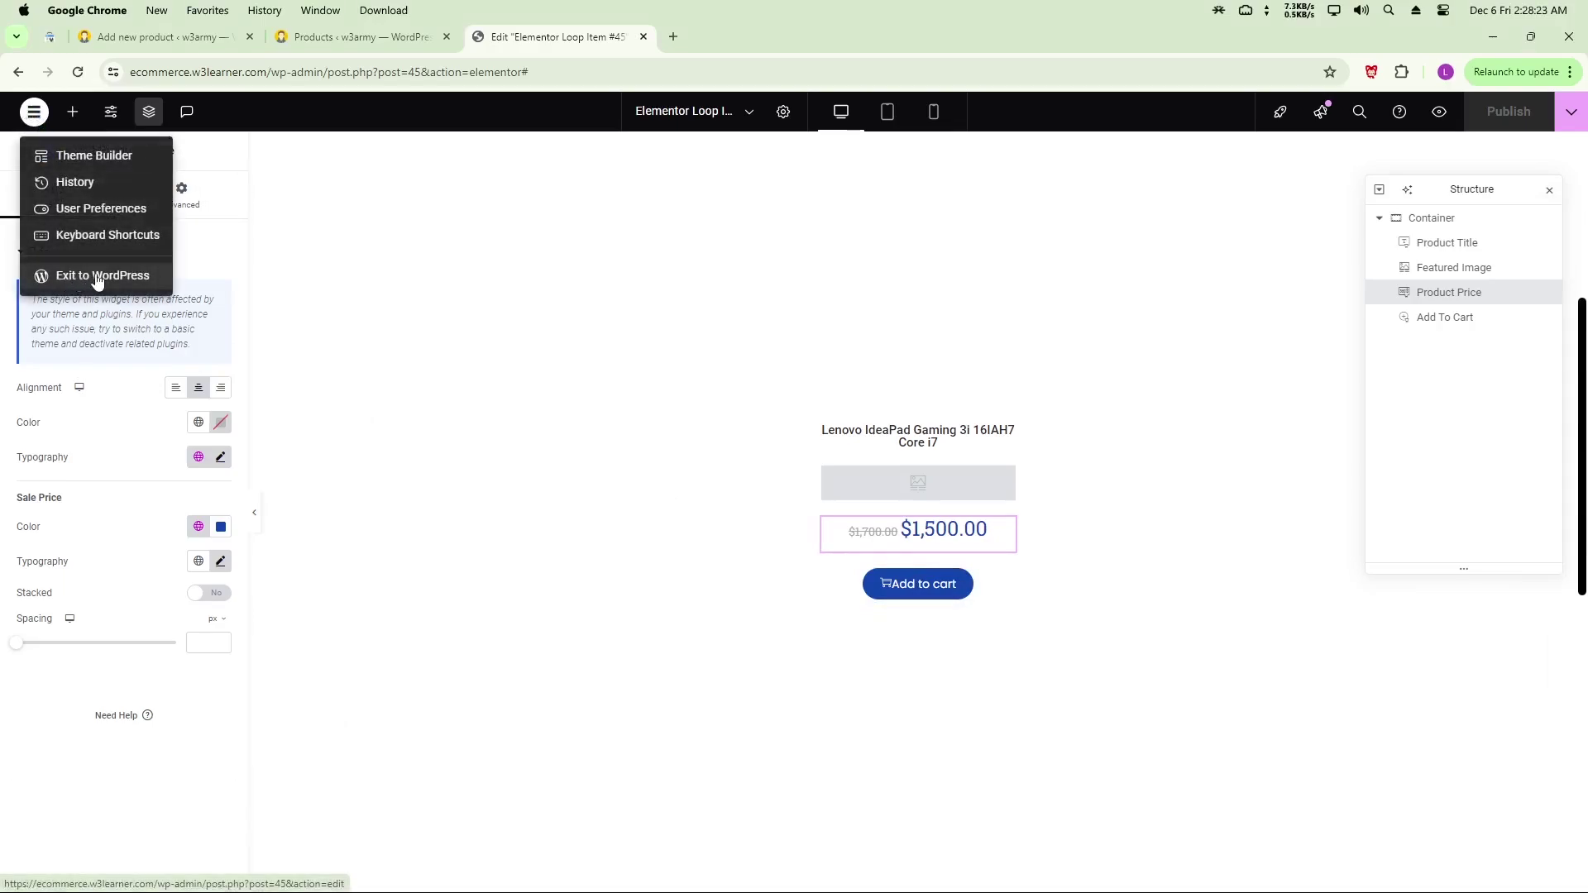
left_click(91, 277)
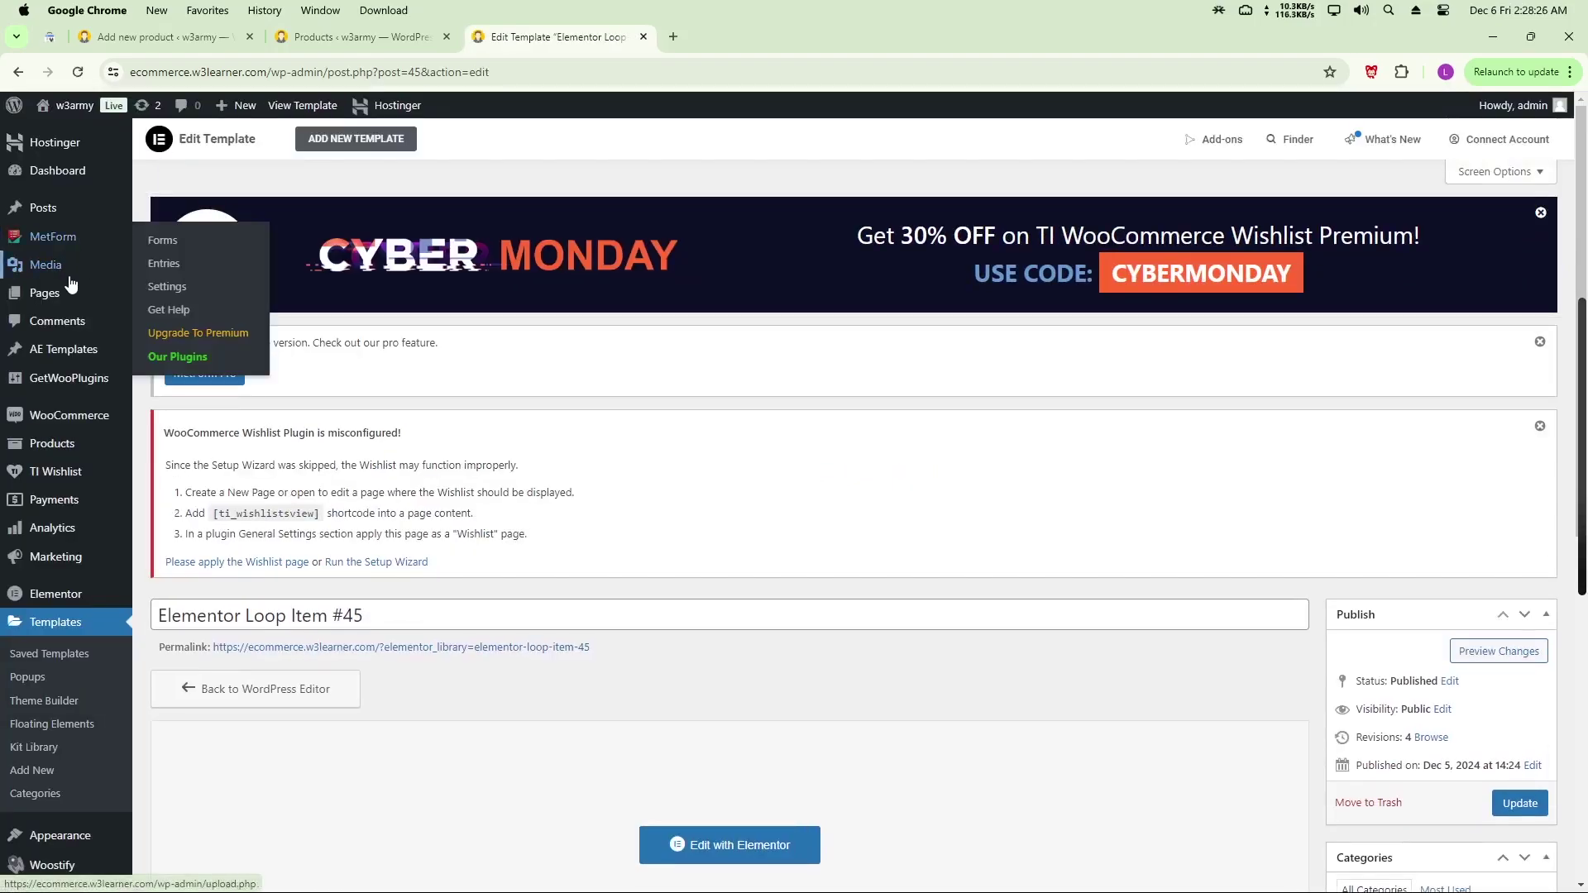
- Create a new WordPress page titled "All Products"
mouse_move(56, 299)
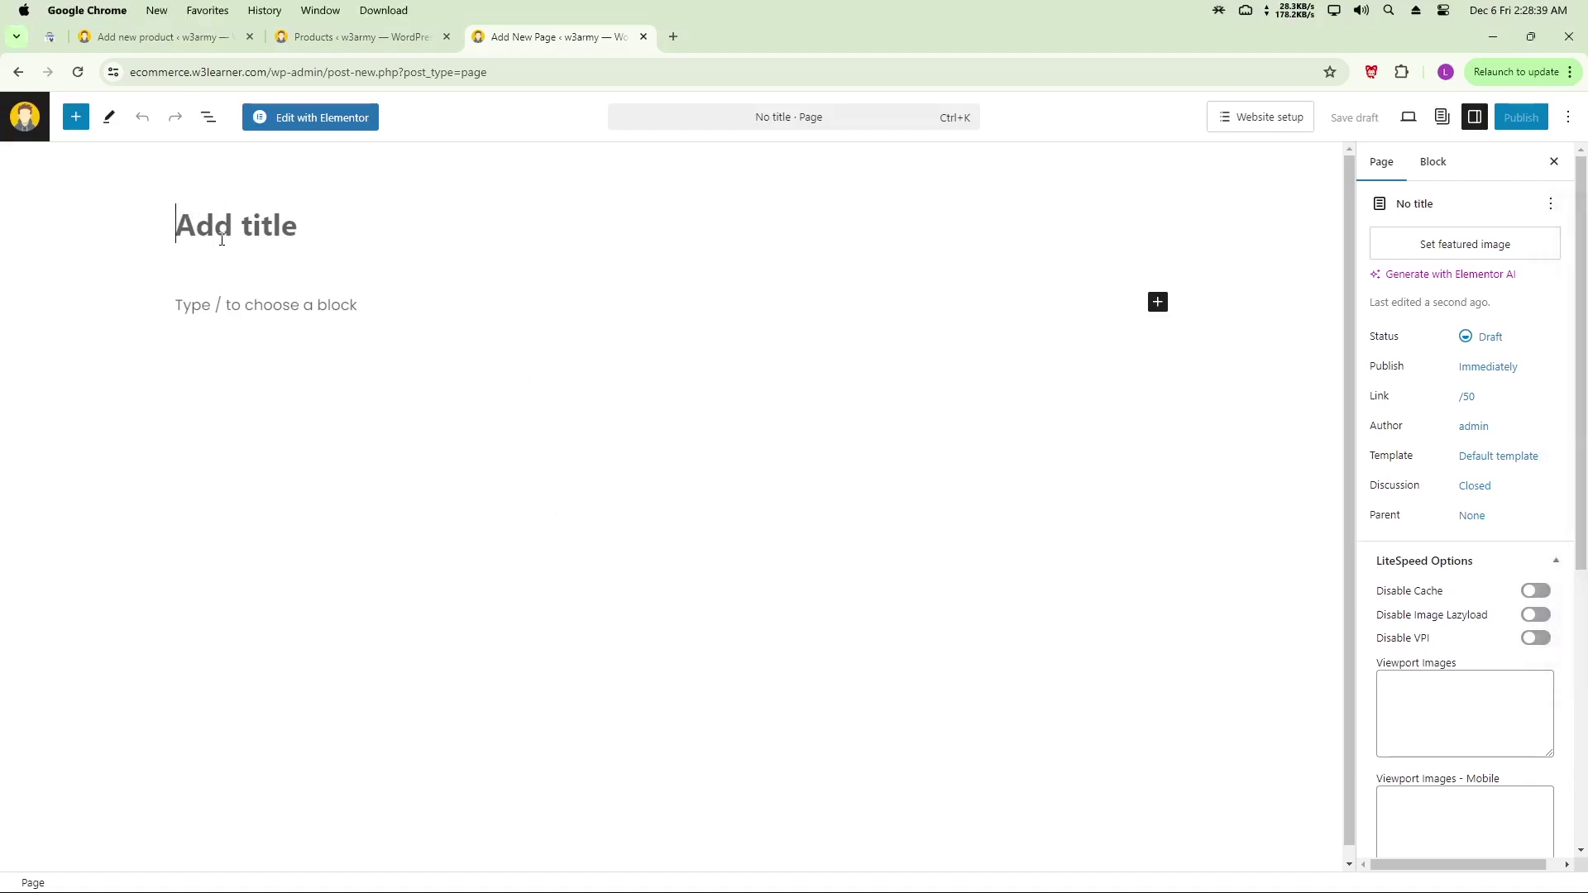
type("S")
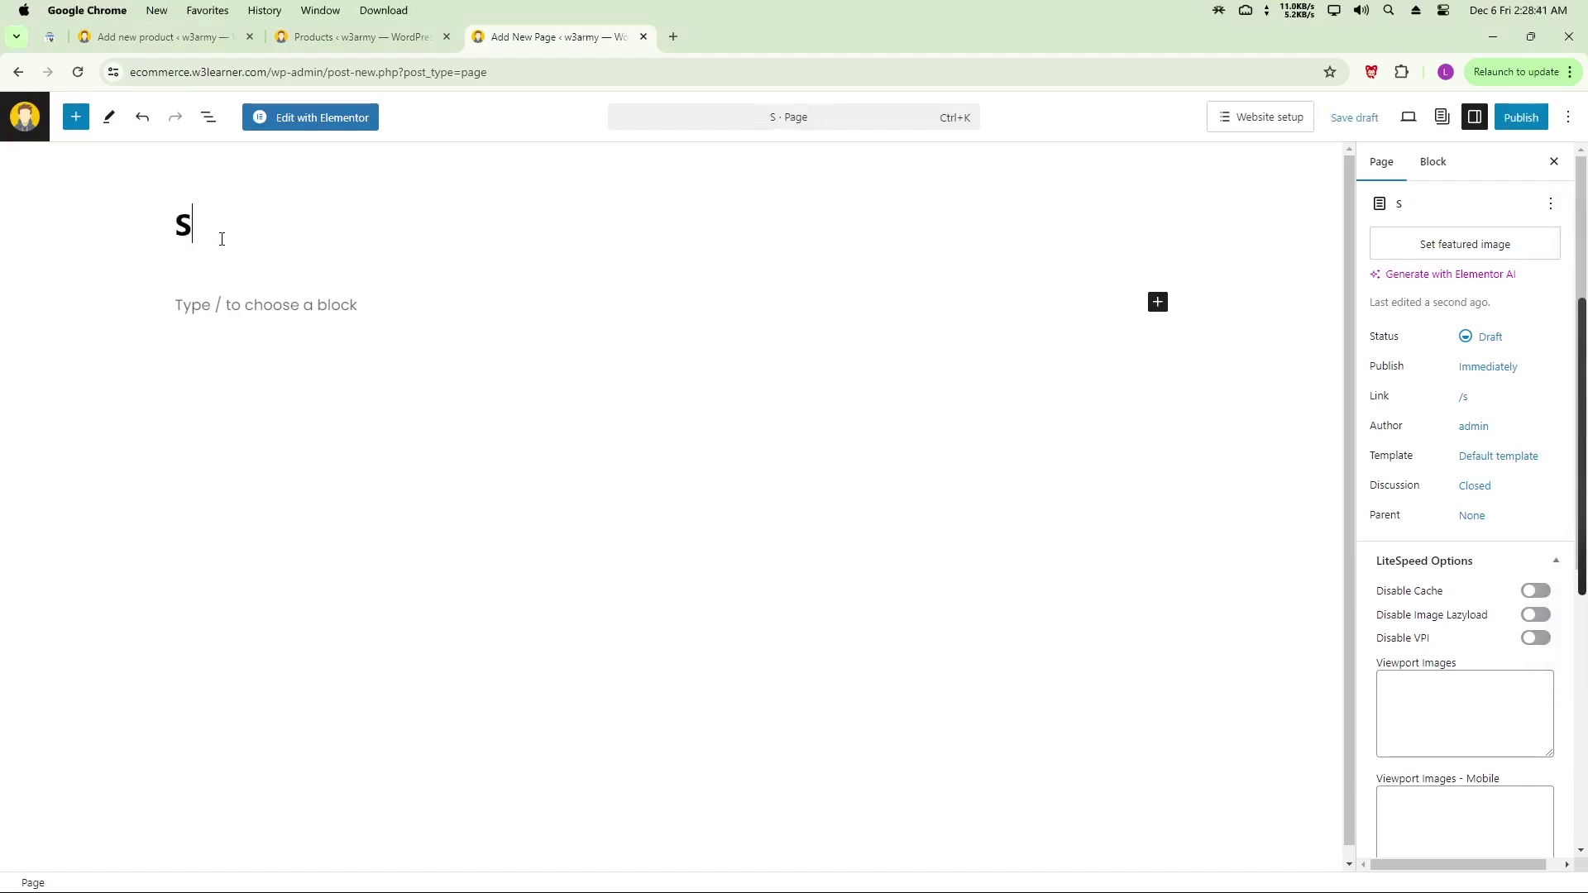
key("BackSpace")
type("ALl Pr")
key("BackSpace")
key("BackSpace")
key("BackSpace")
key("BackSpace")
key("BackSpace")
type("l")
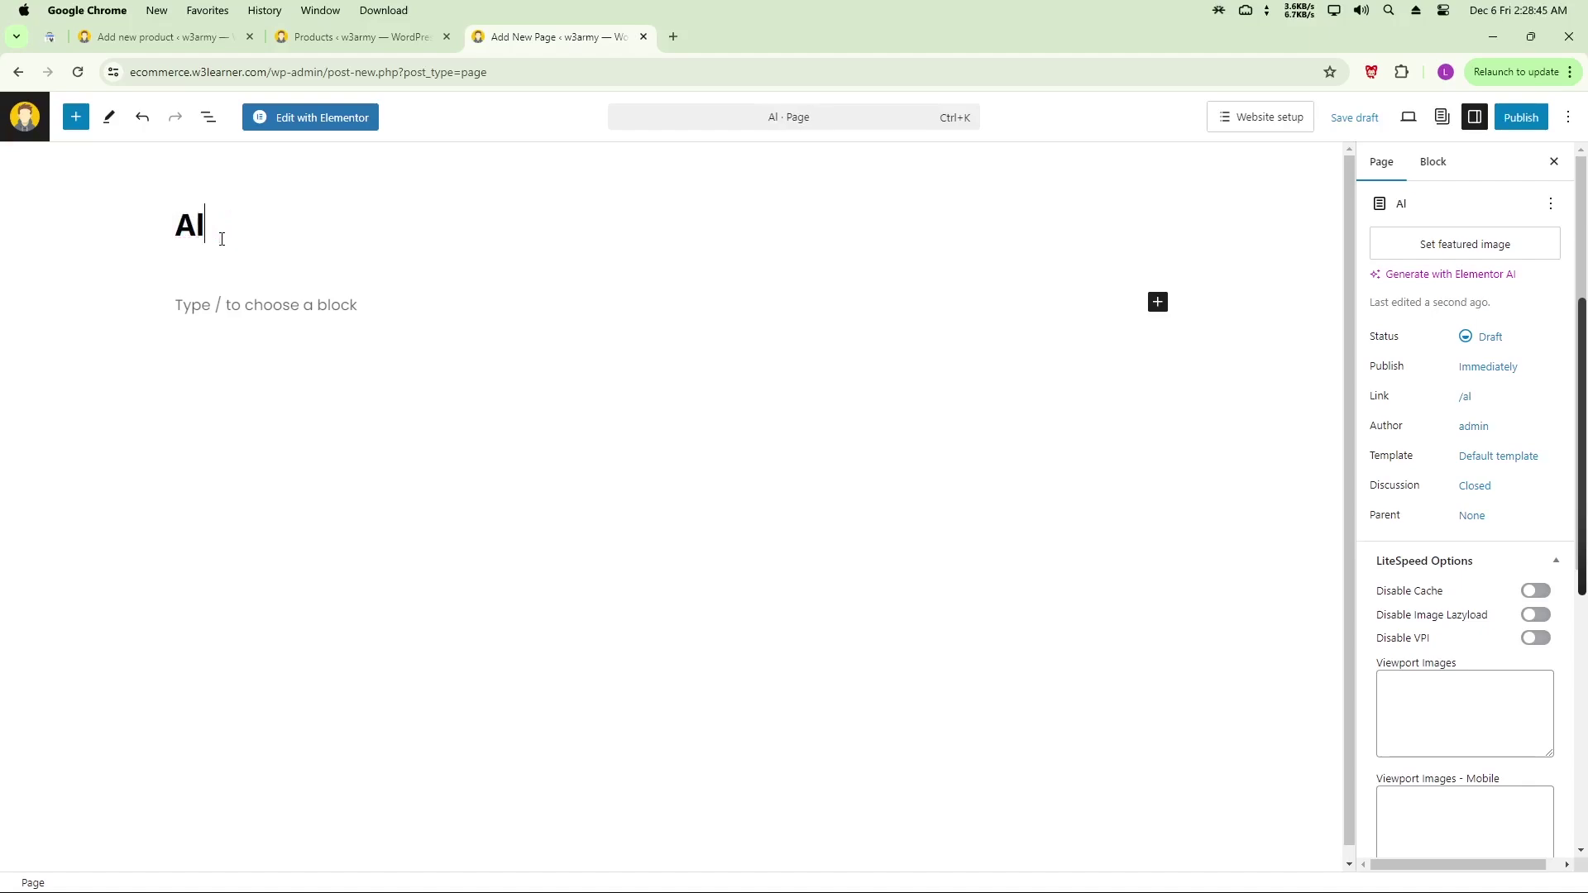
type("l Products")
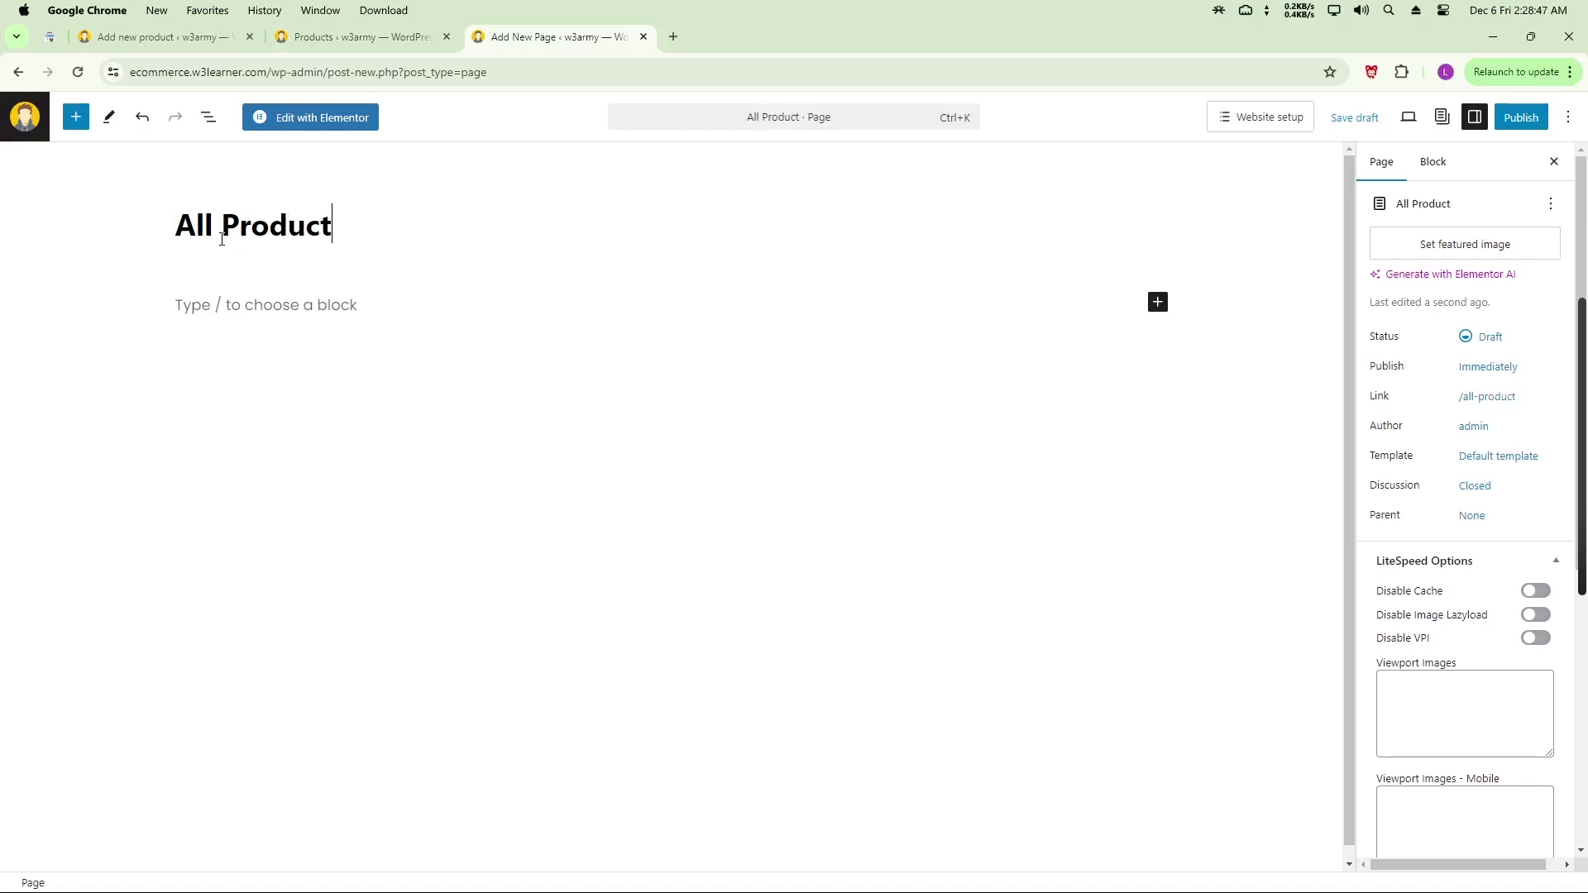
- Publish the All Products page and open it for editing with Elementor
left_click(1520, 116)
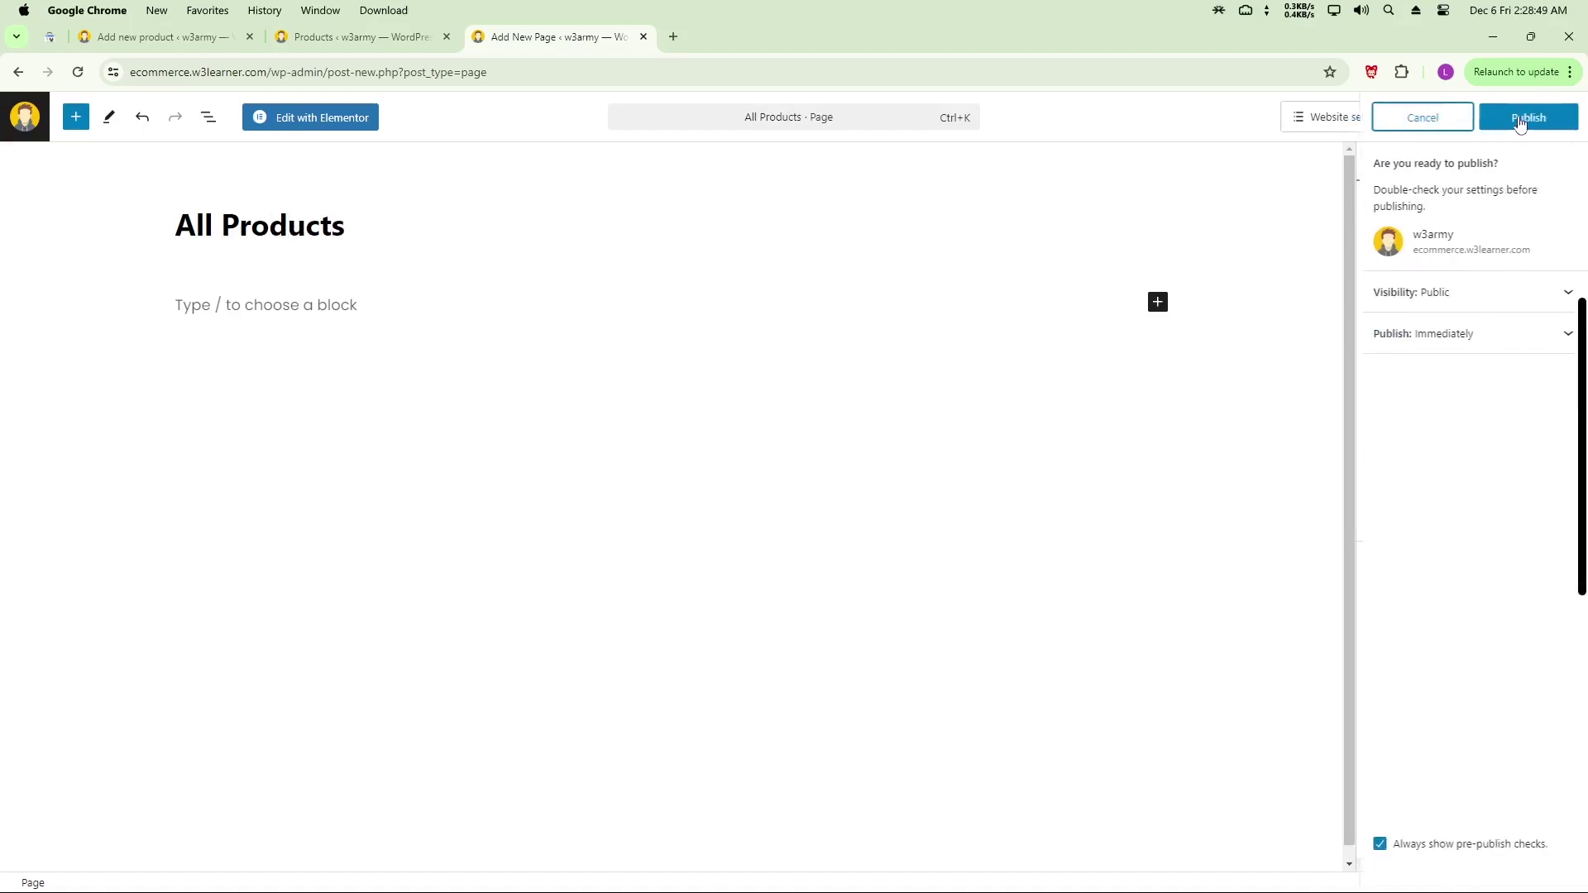
left_click(1524, 122)
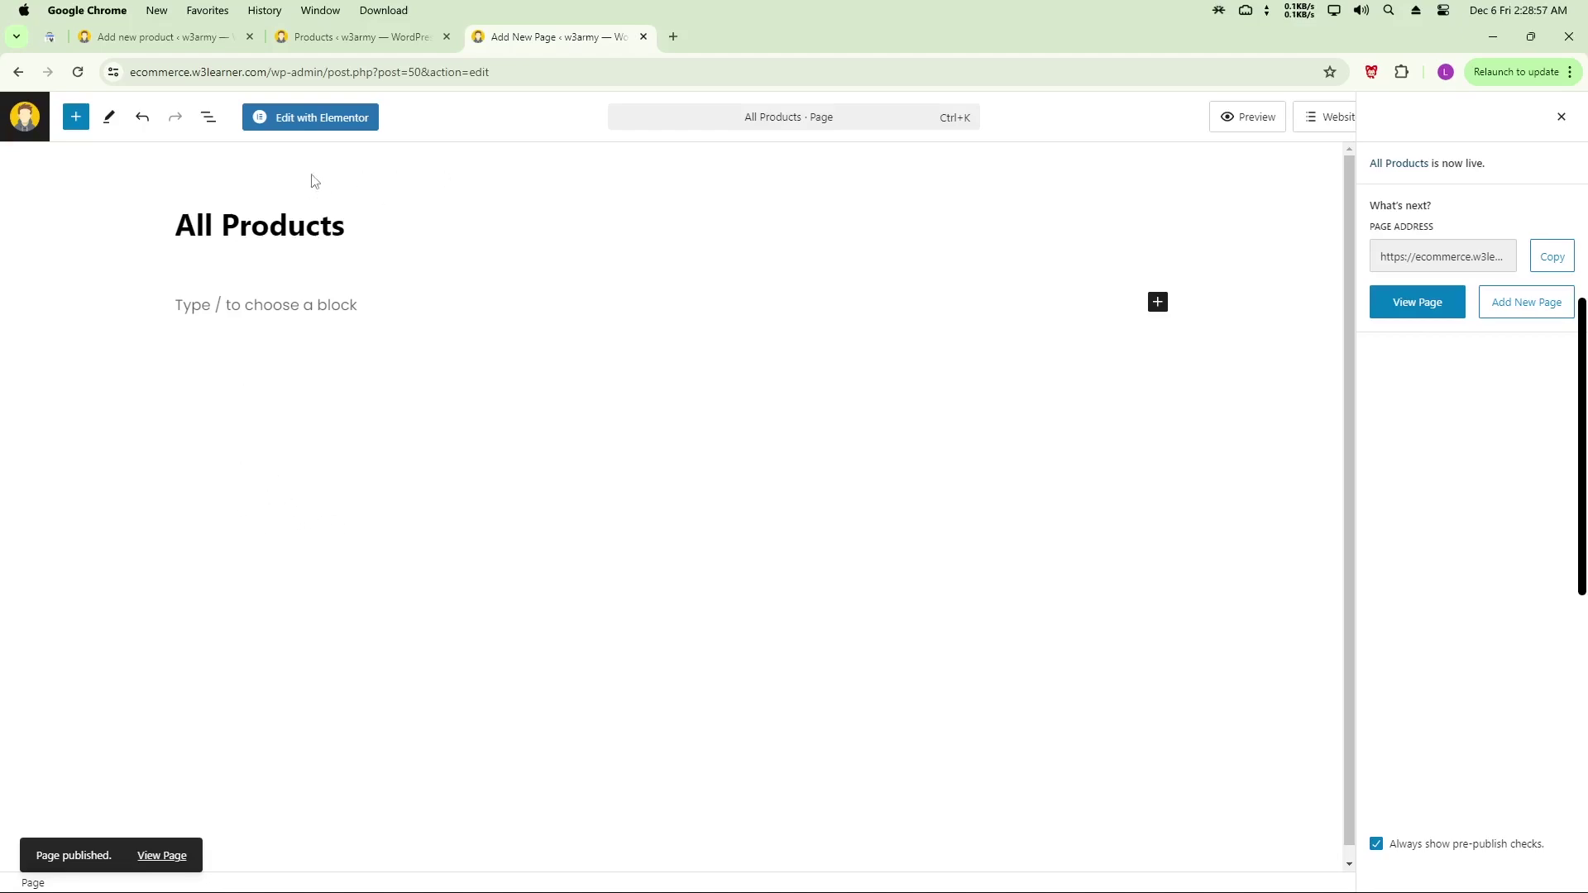
left_click(322, 119)
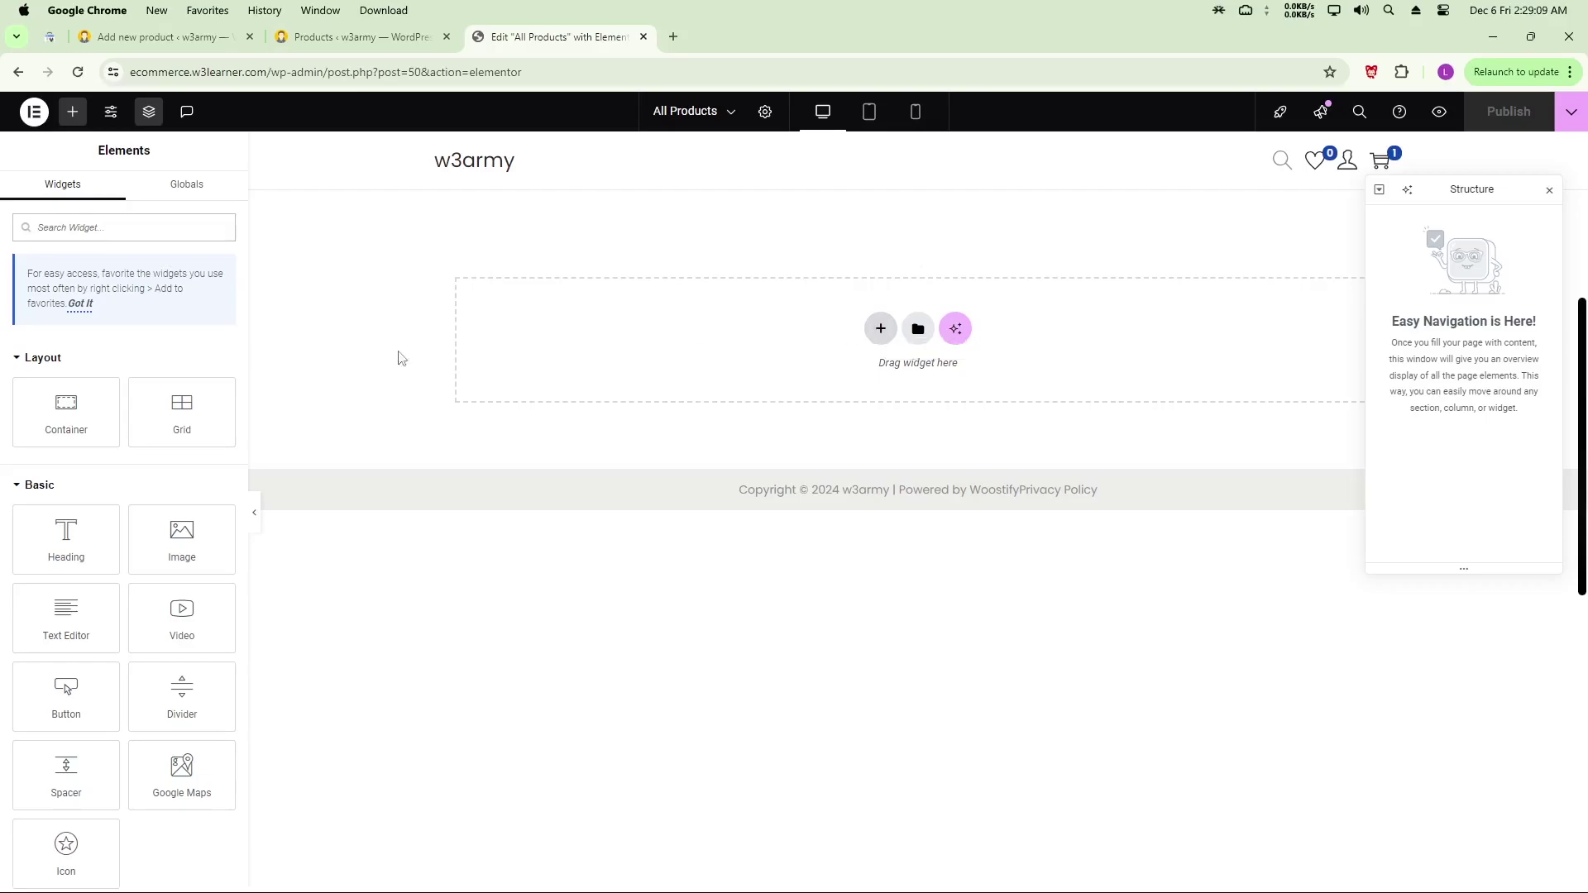
- Find the Loop Grid widget by searching for "loop" and add it to the page, keeping the Structure window clear of it
left_click(131, 229)
type("loop")
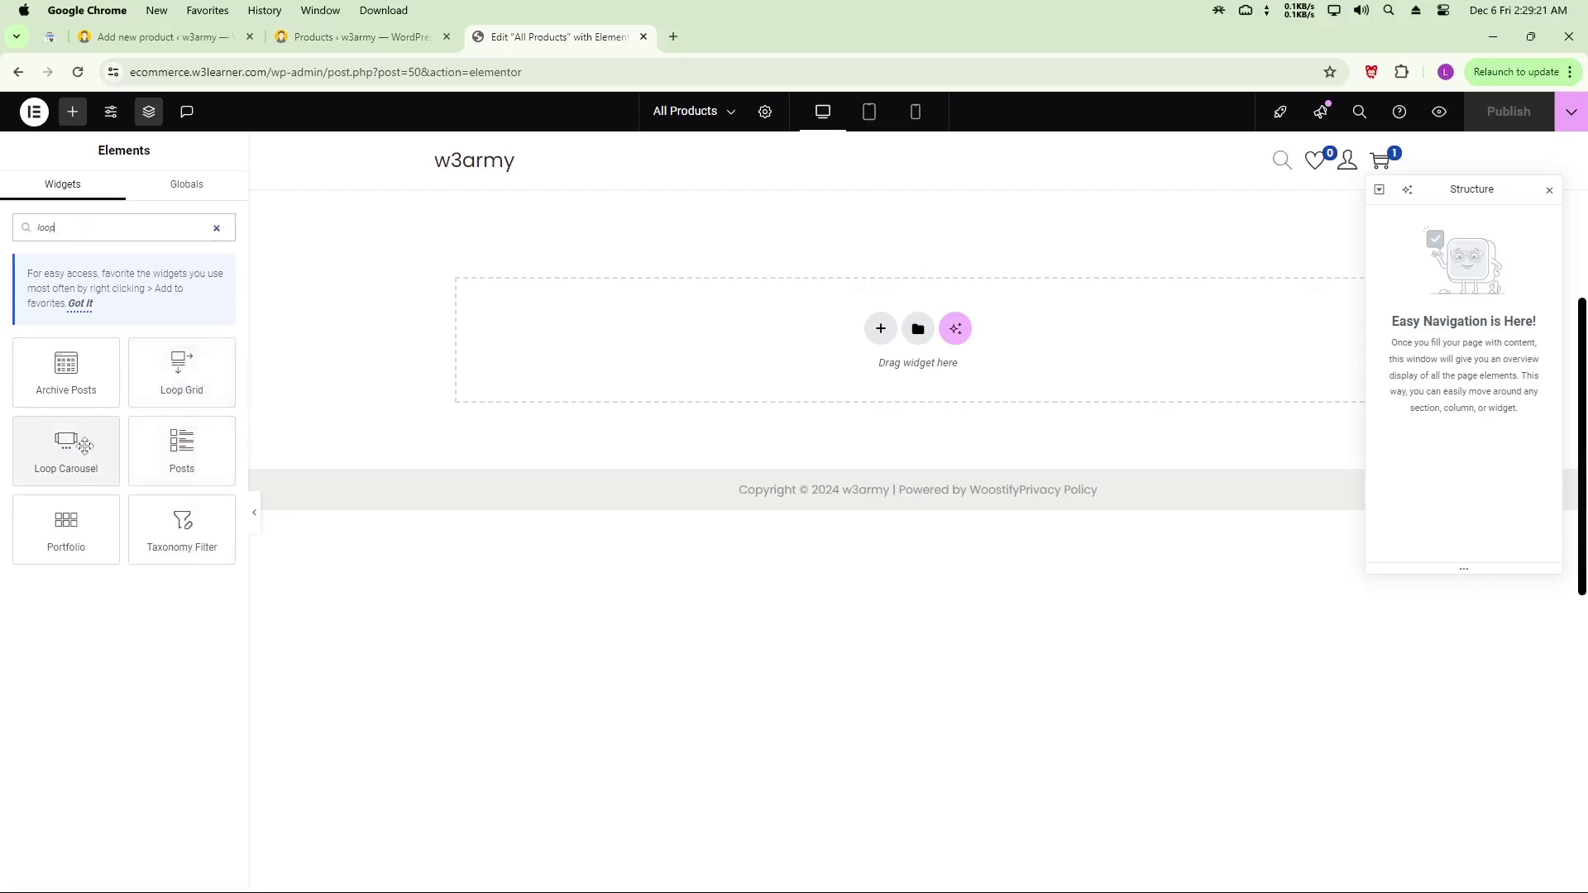
left_click_drag(173, 393, 874, 348)
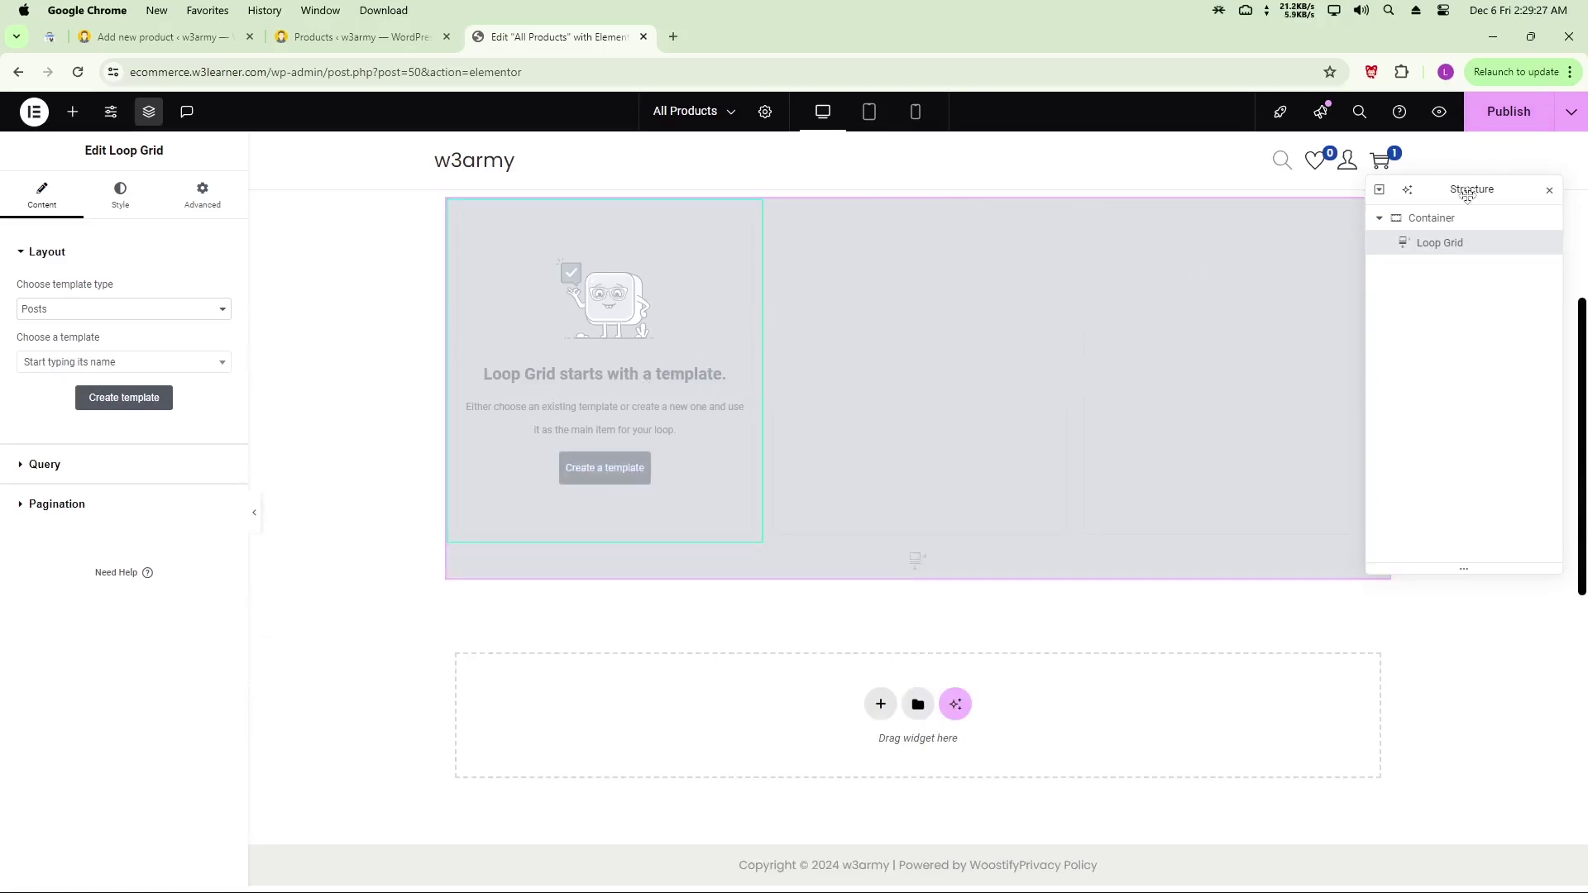
left_click_drag(1468, 192, 1469, 288)
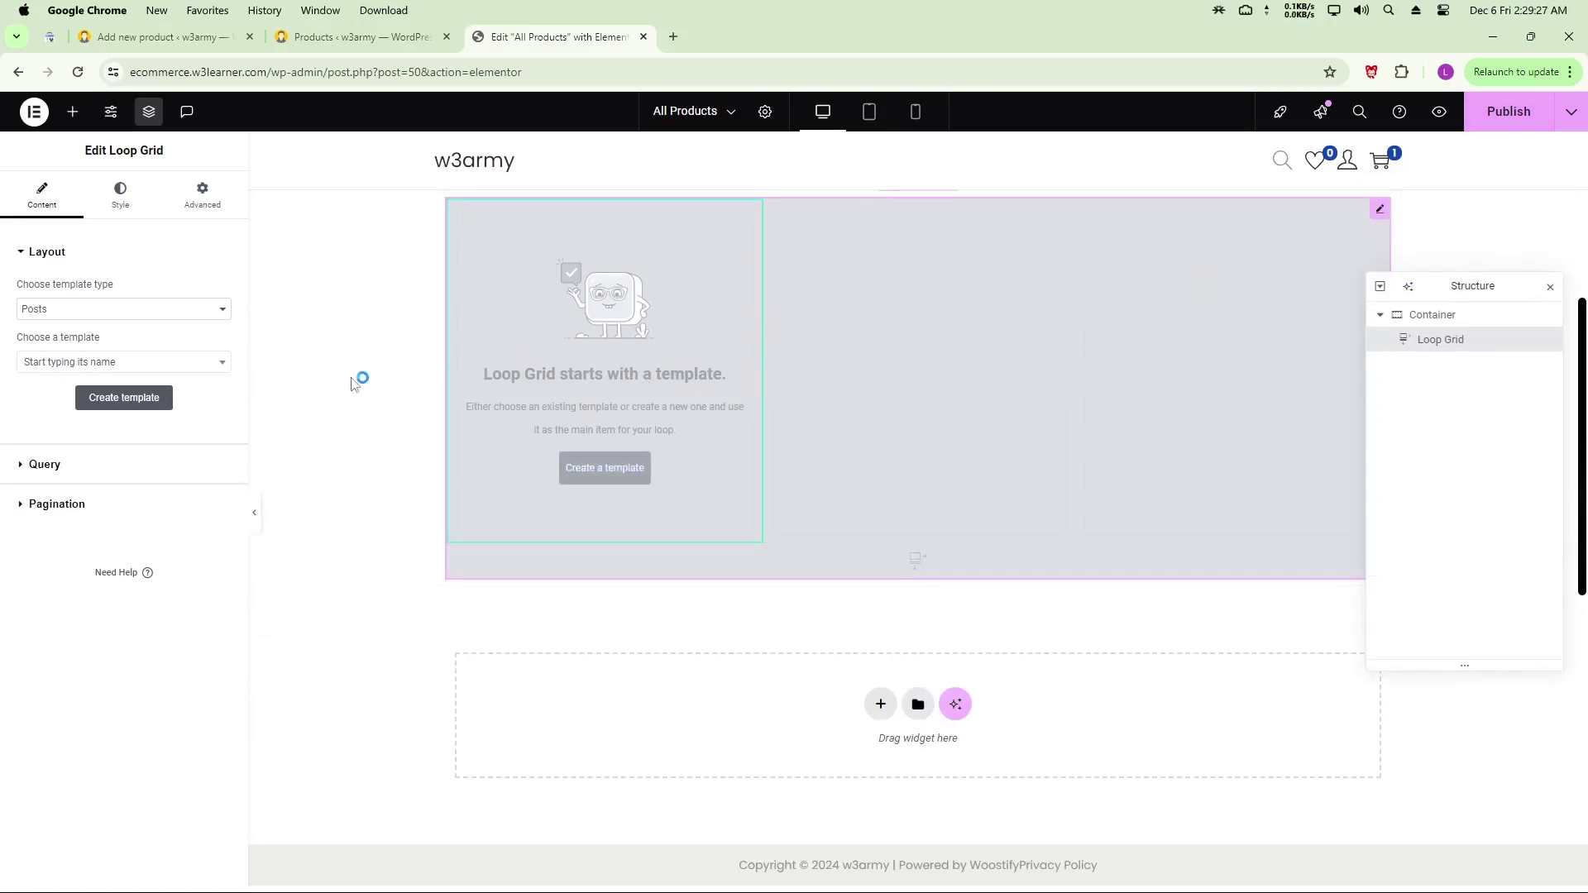
- Set the Loop Grid's template type to Products and open the template choice
left_click(67, 309)
left_click(49, 339)
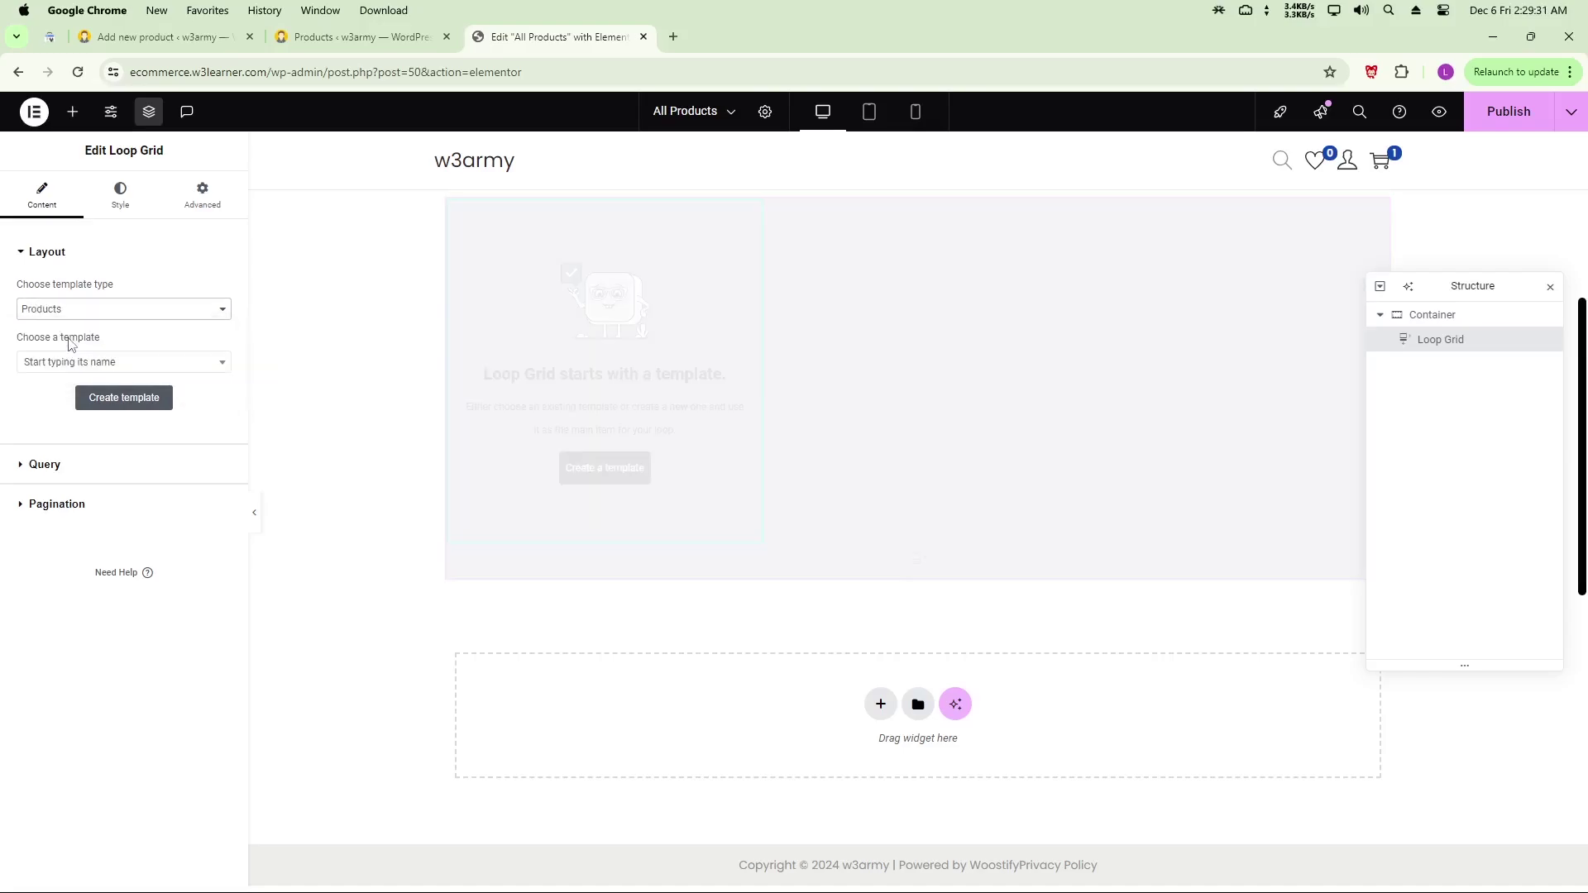
left_click(66, 363)
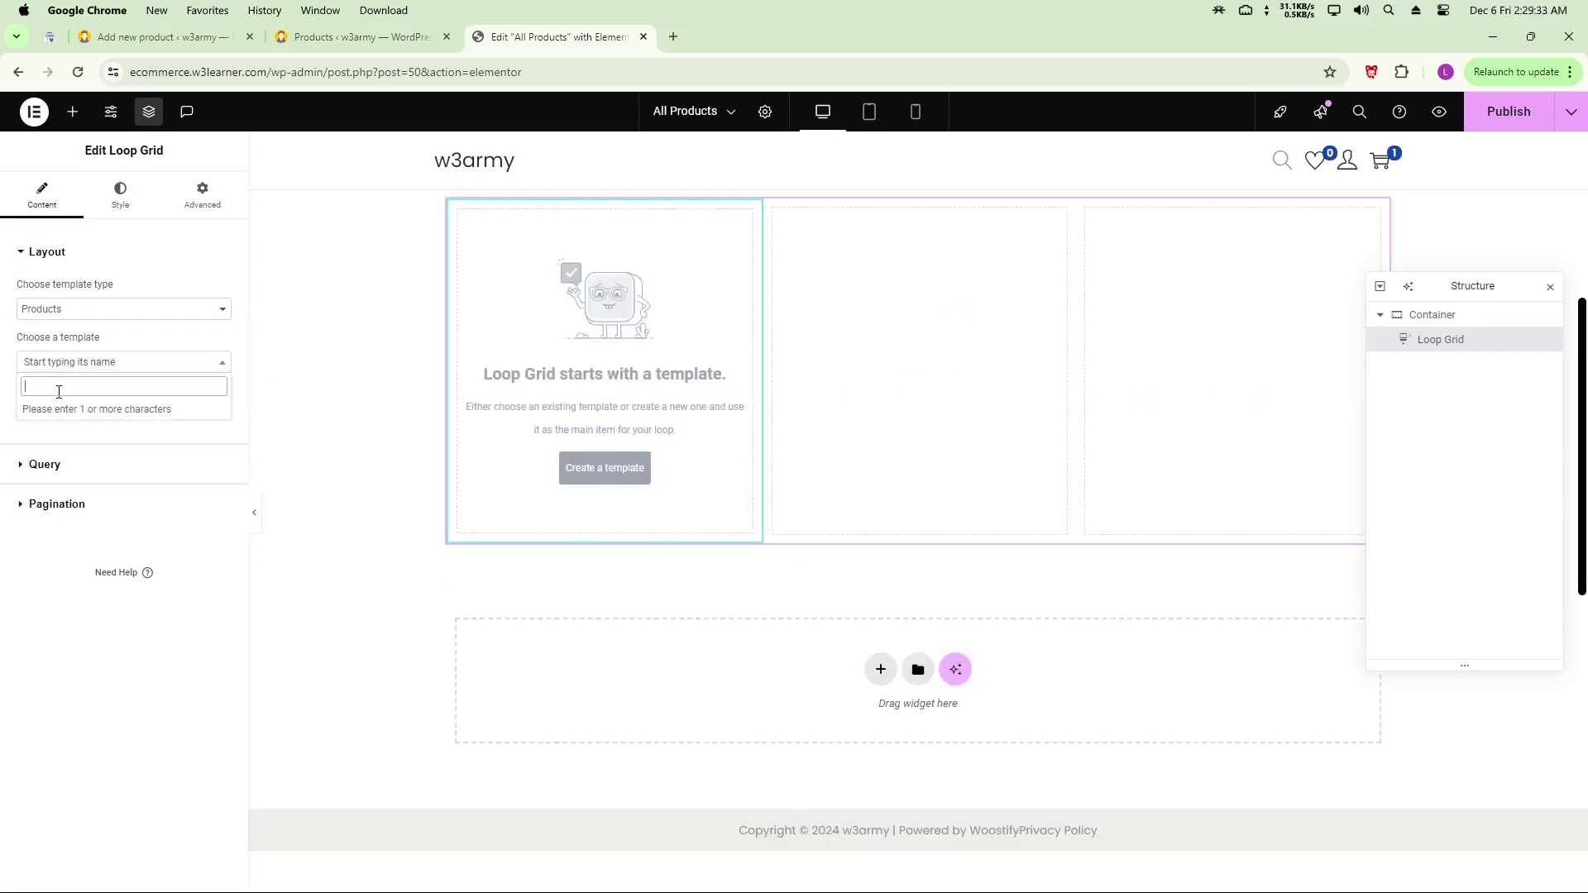
- Switch to the WordPress Products tab and look up the loop item template's name in the list of all Elementor templates
left_click(364, 36)
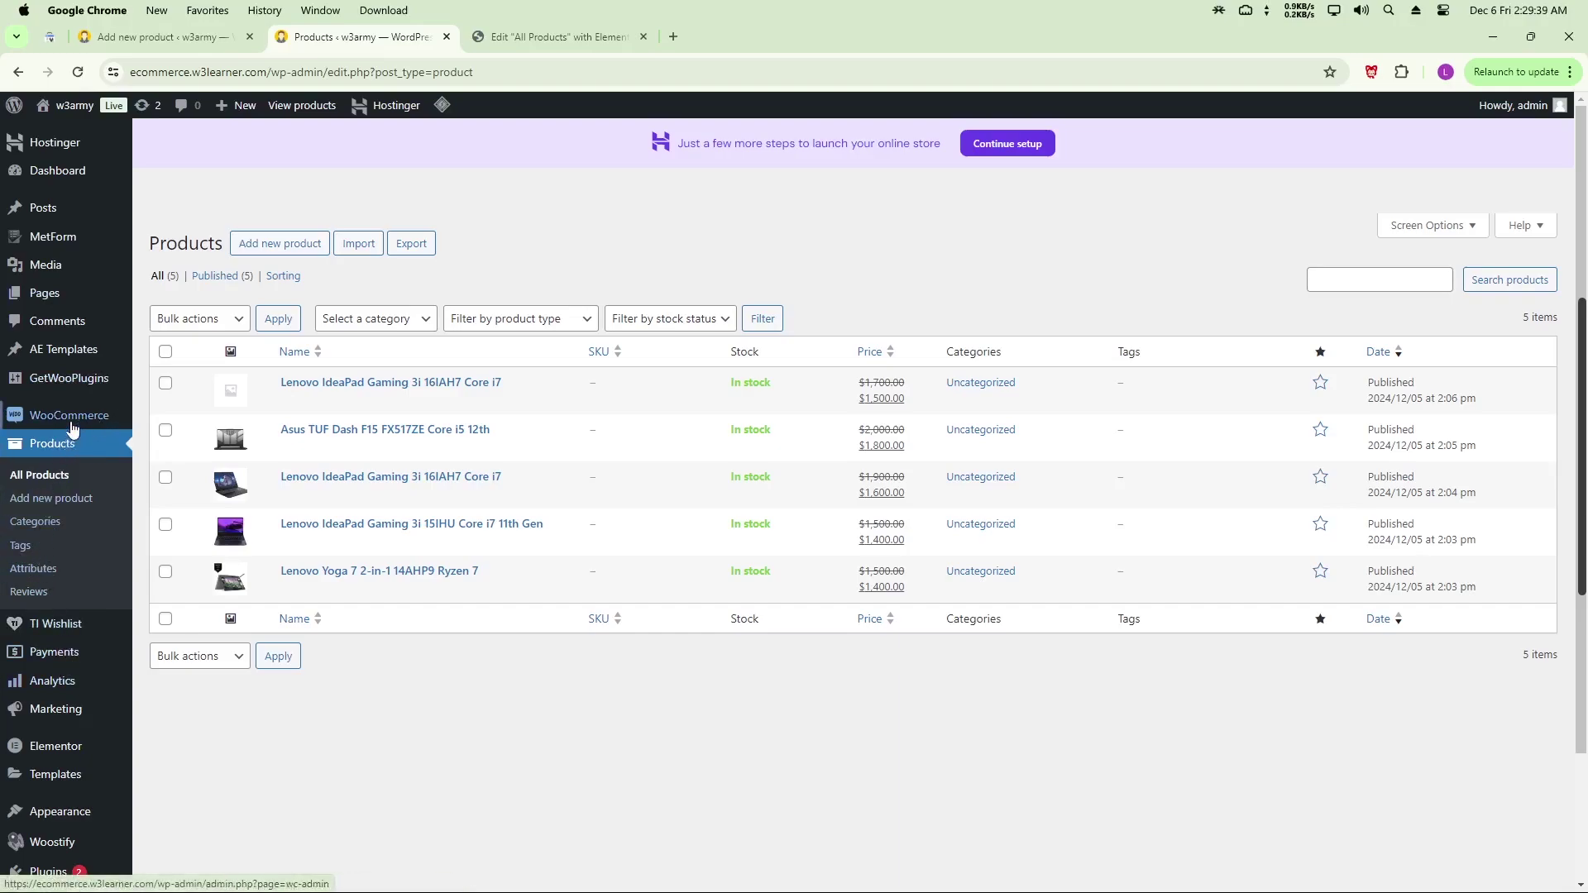
mouse_move(73, 429)
scroll(71, 396, "down", 3)
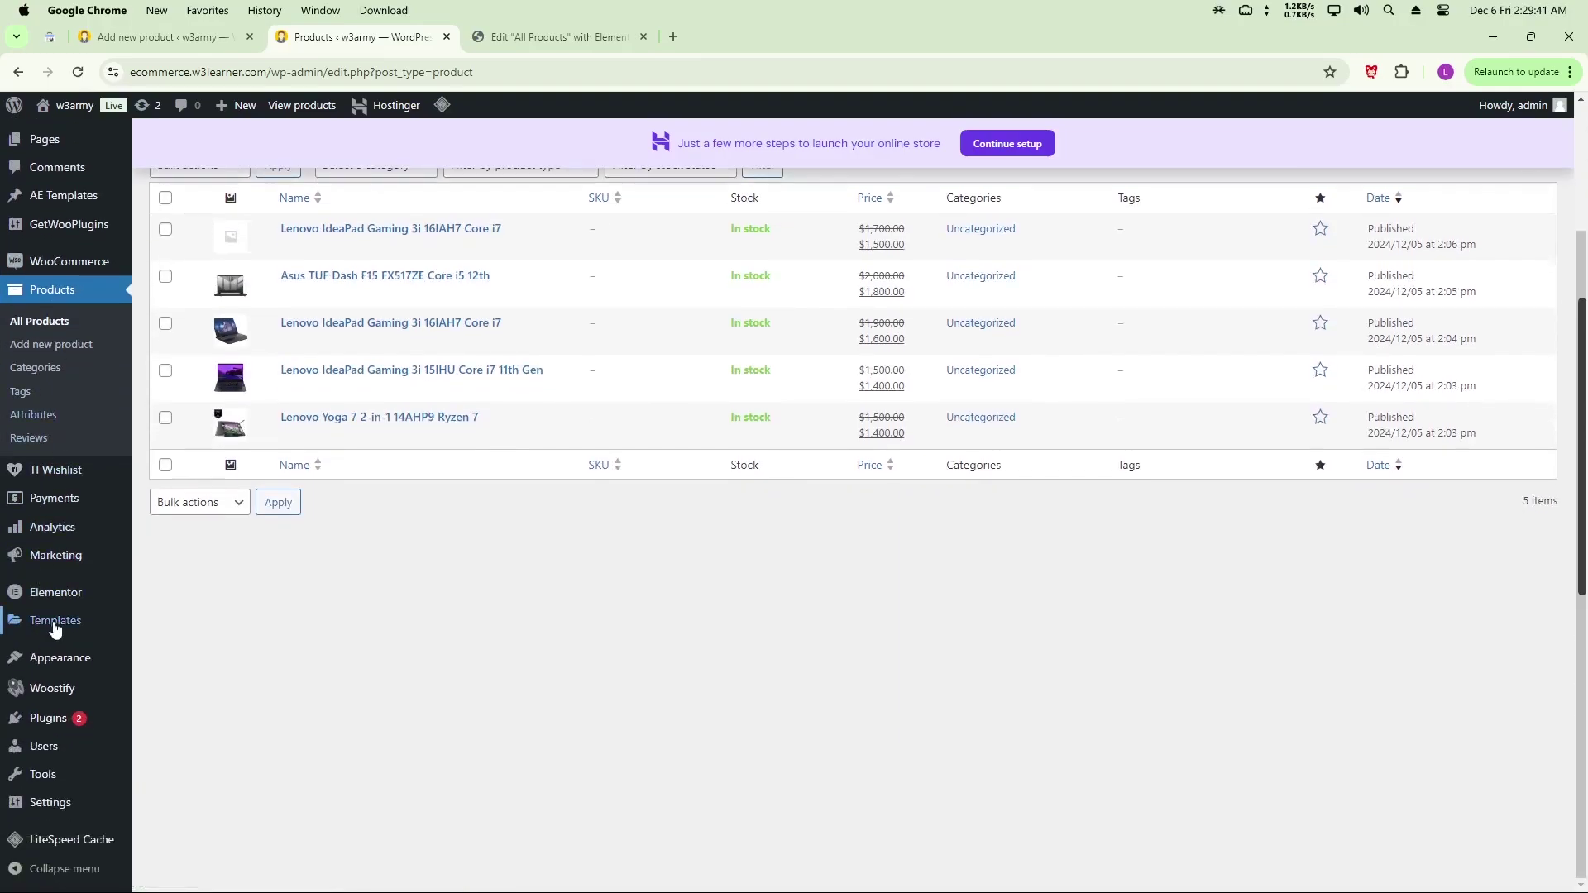
mouse_move(52, 620)
left_click(200, 625)
scroll(202, 630, "down", 3)
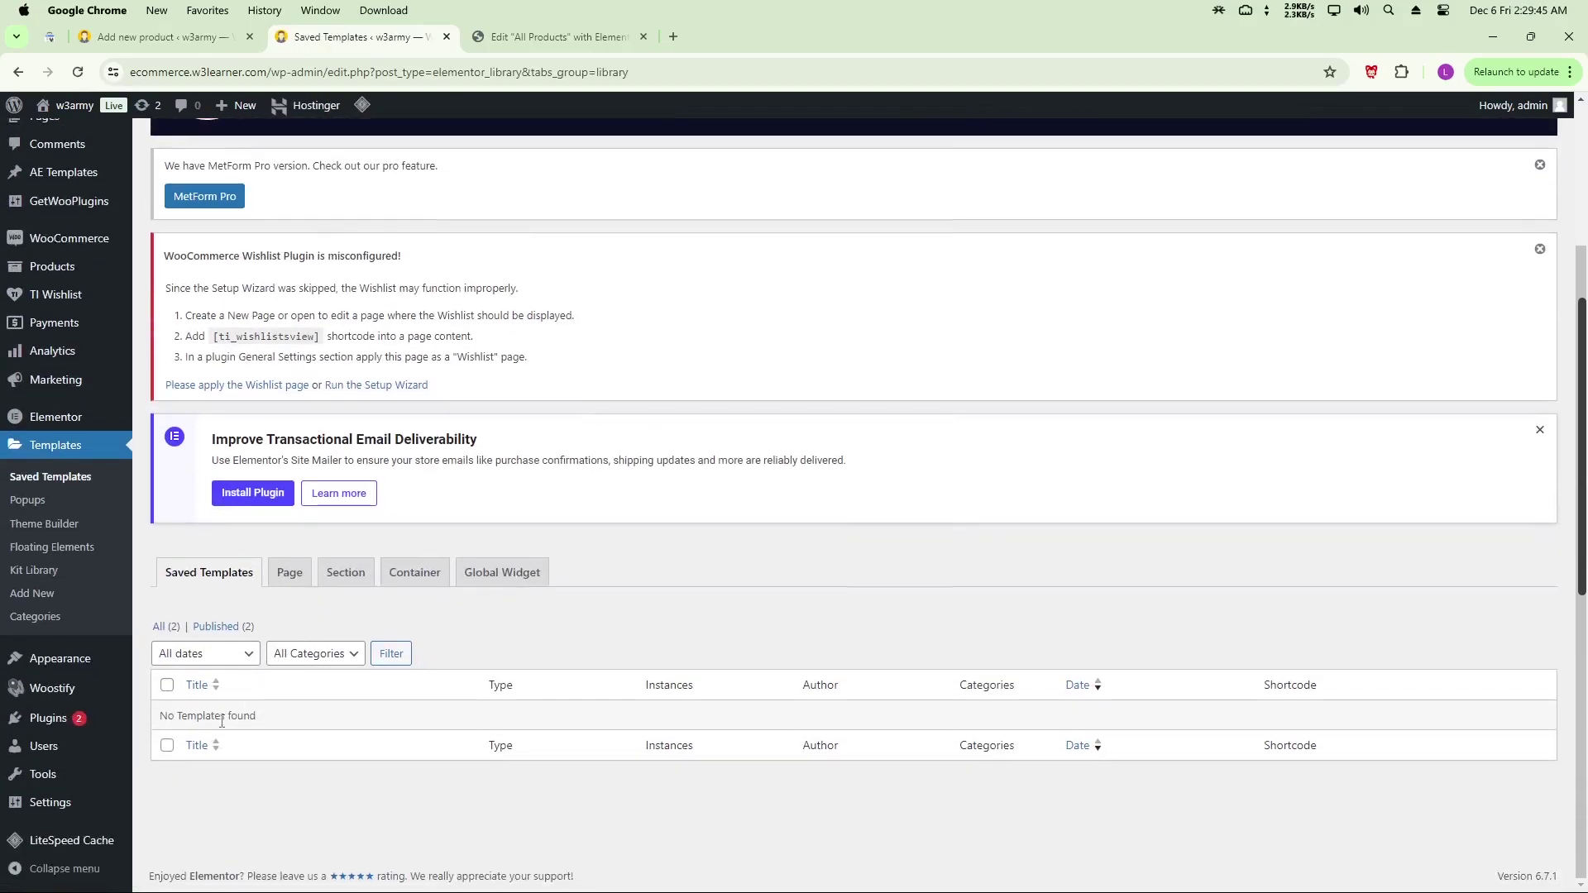
left_click(158, 633)
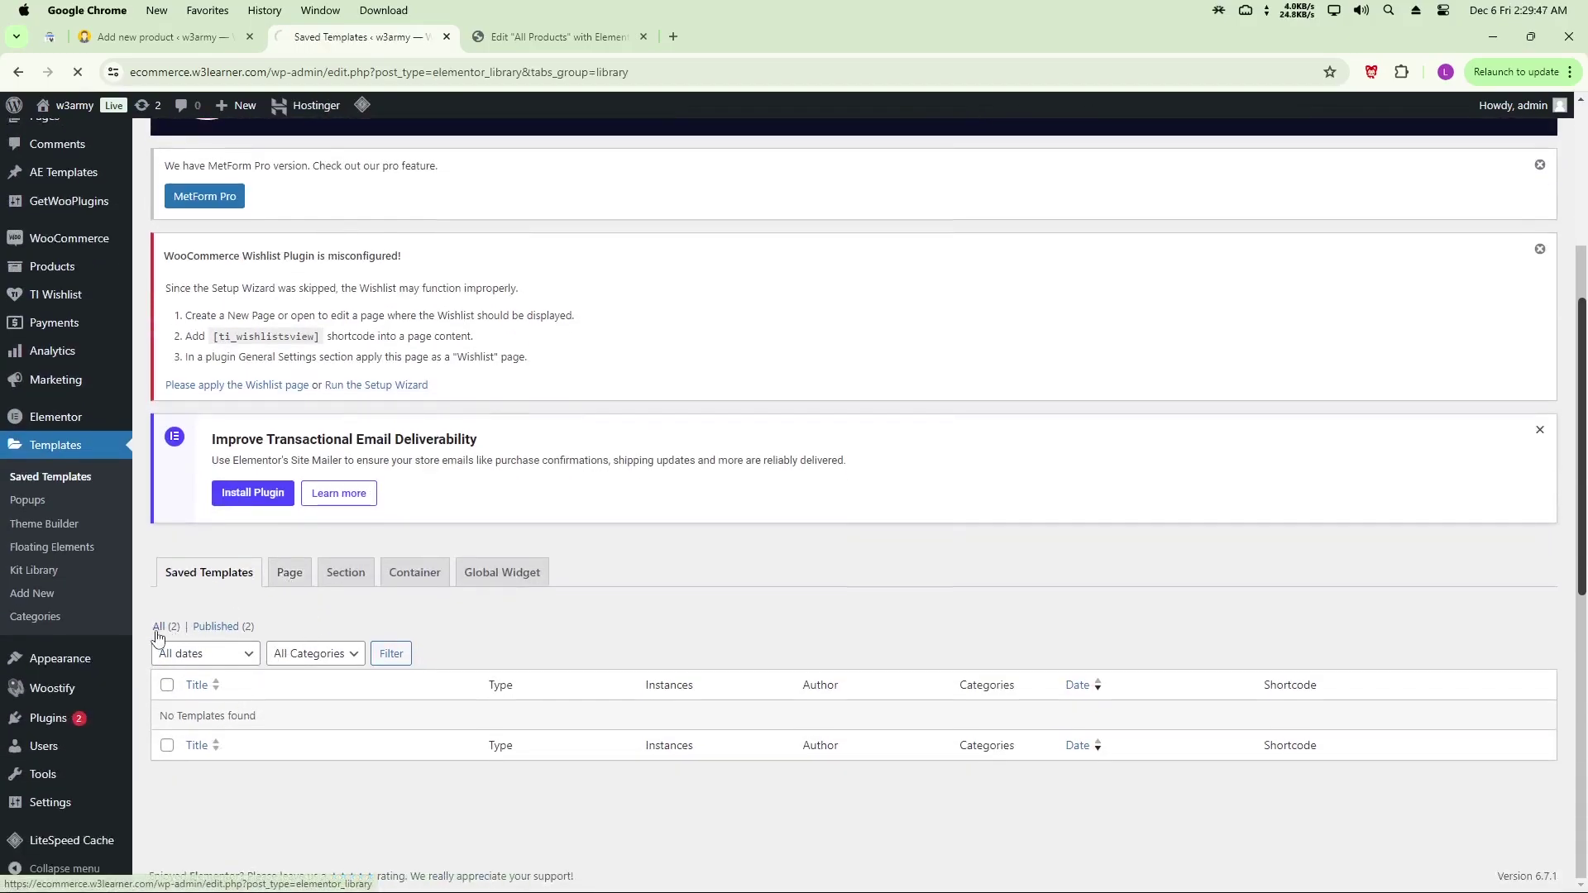
scroll(217, 680, "down", 3)
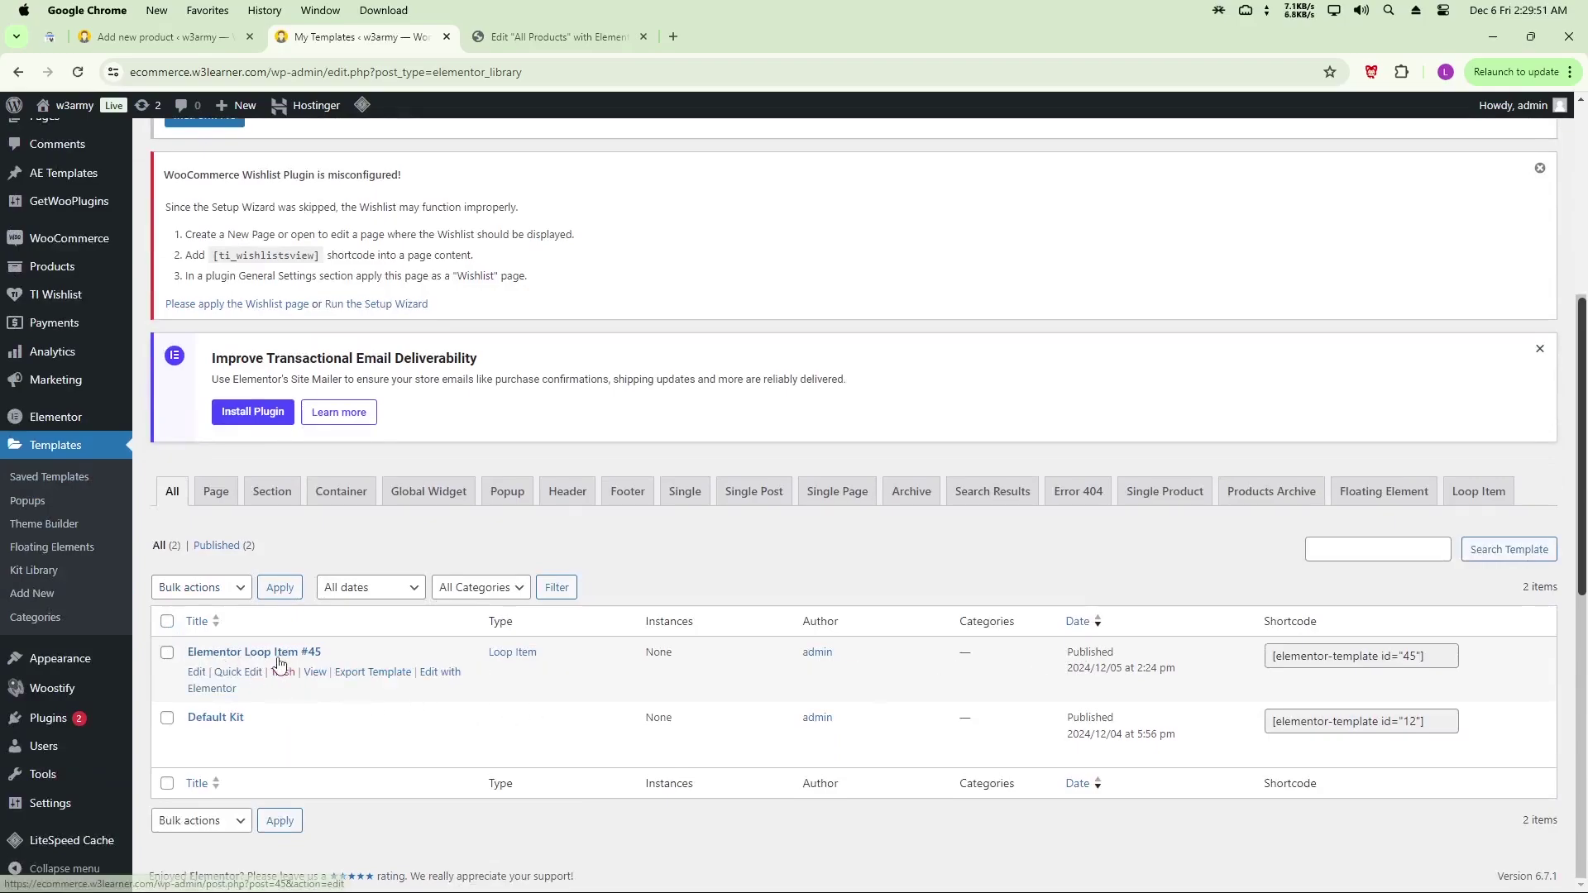
- Return to the All Products page in Elementor and assign the Elementor Loop Item #45 template to the Loop Grid
left_click(558, 37)
type("e")
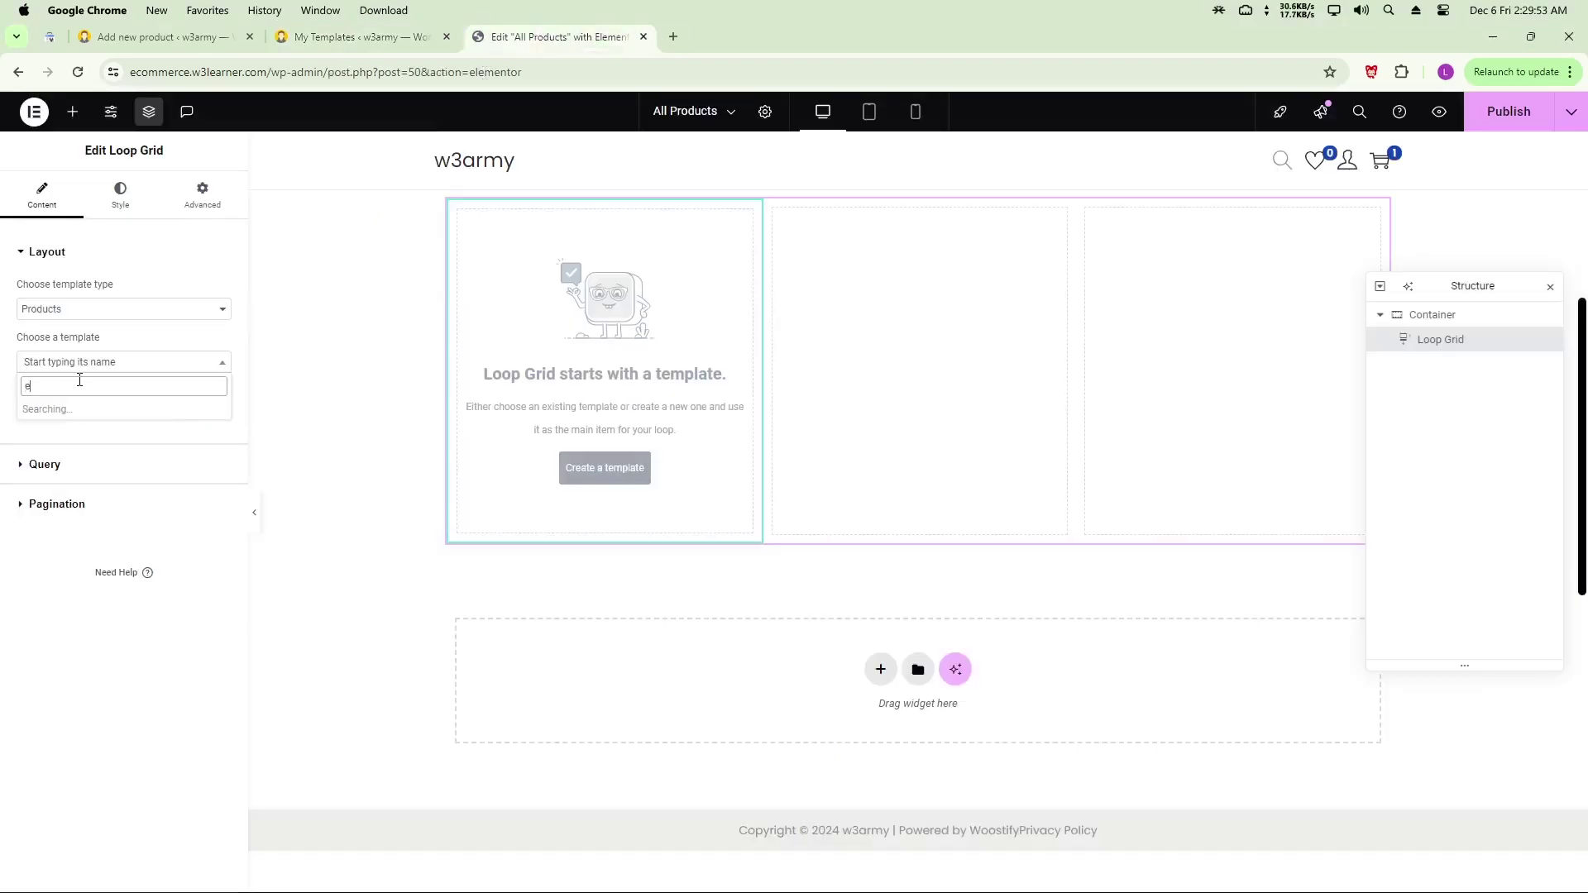
type("le")
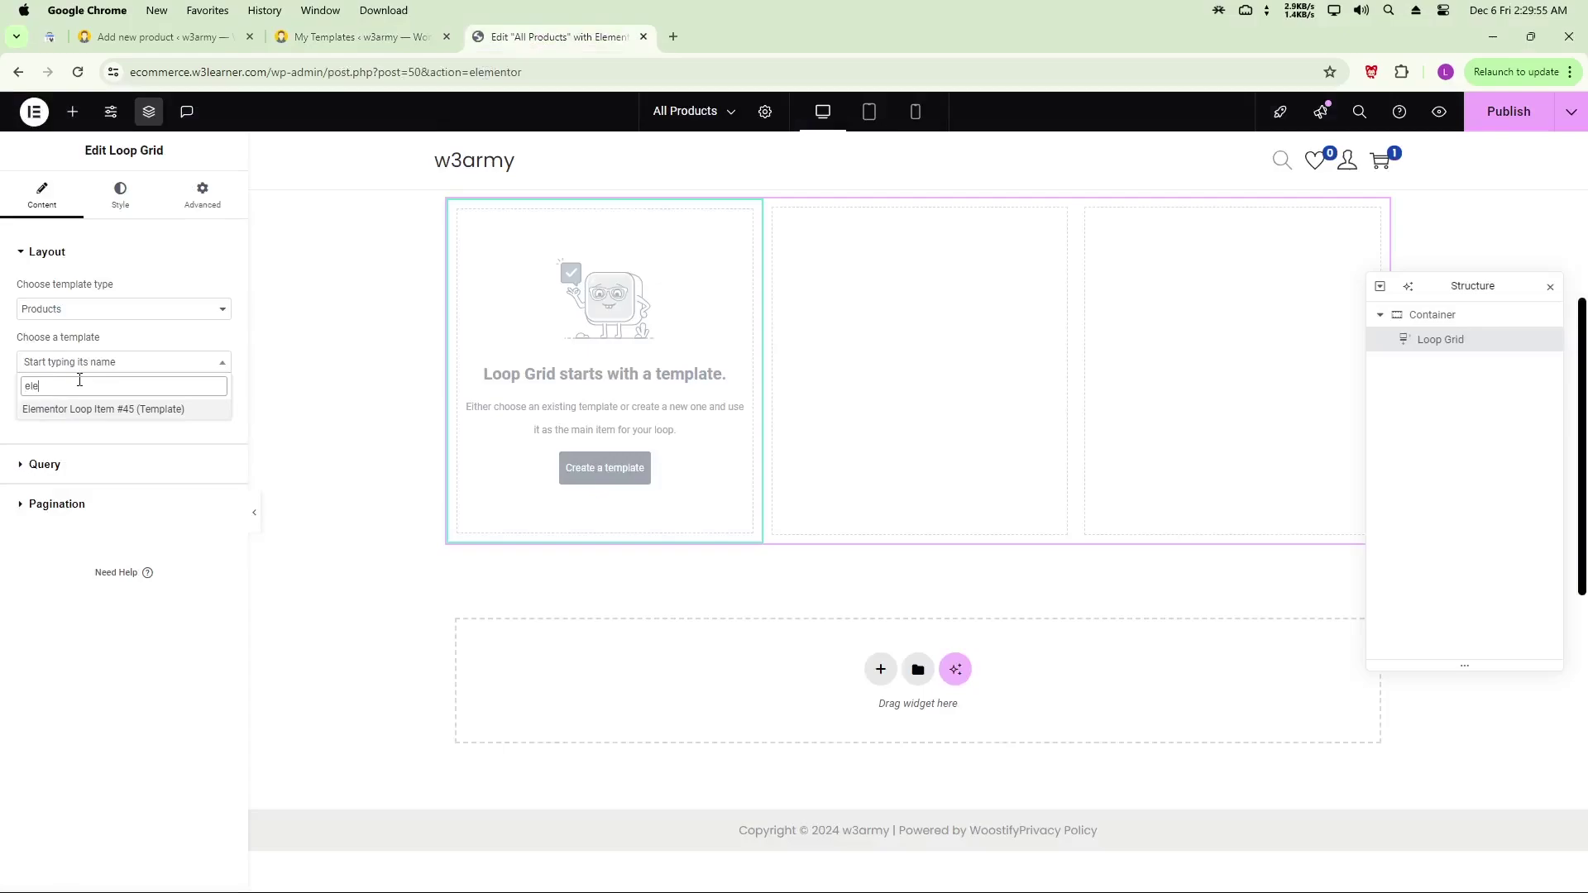
left_click(78, 409)
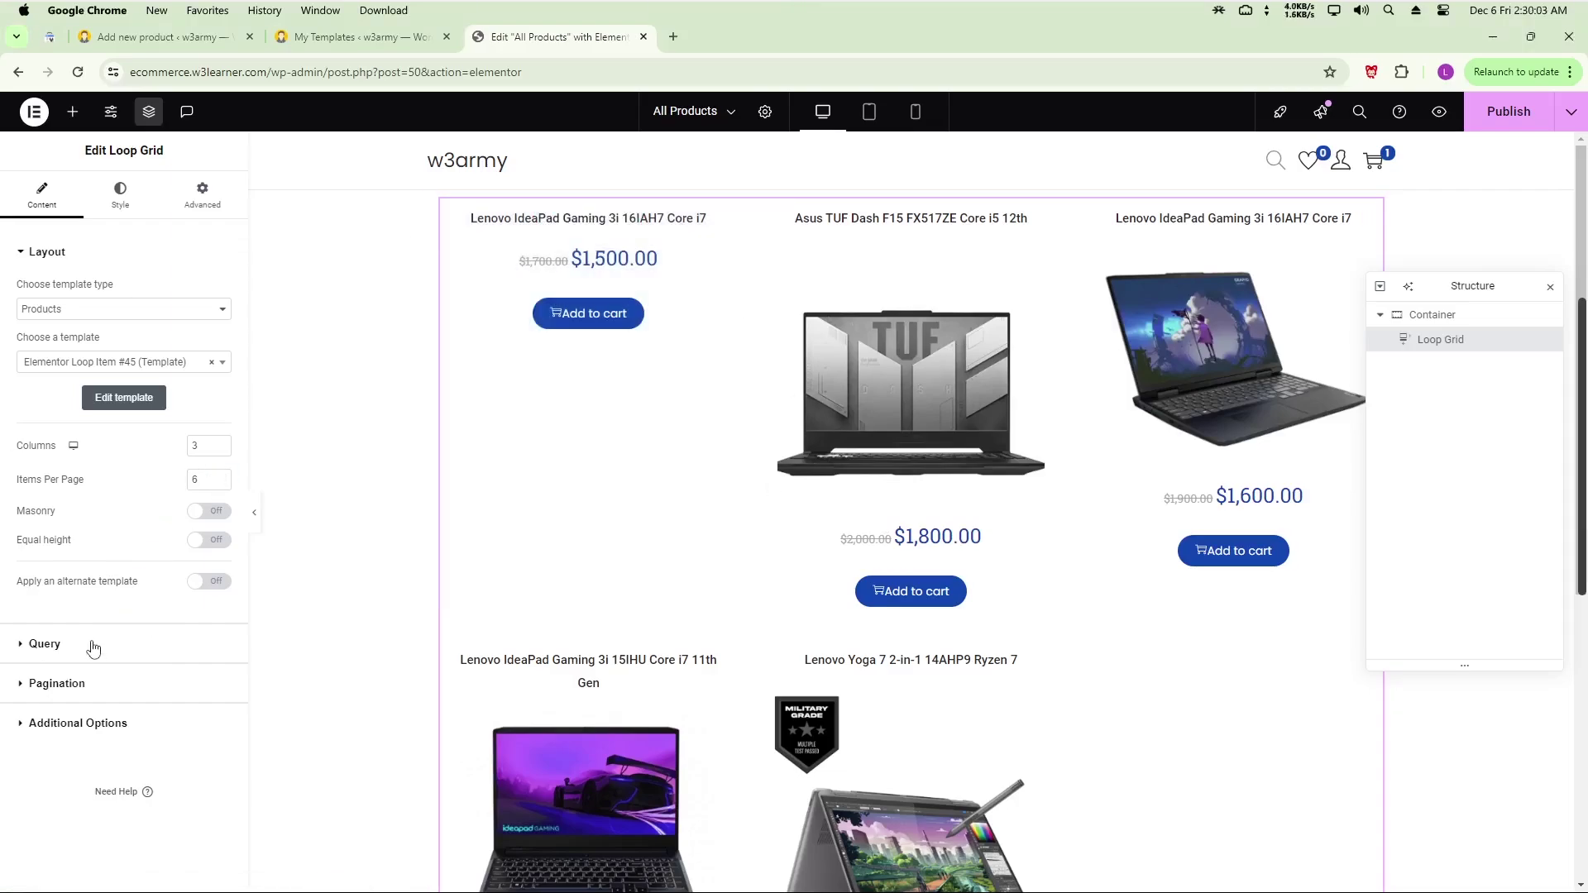
- Examine the source options in the Loop Grid's product query settings
left_click(59, 649)
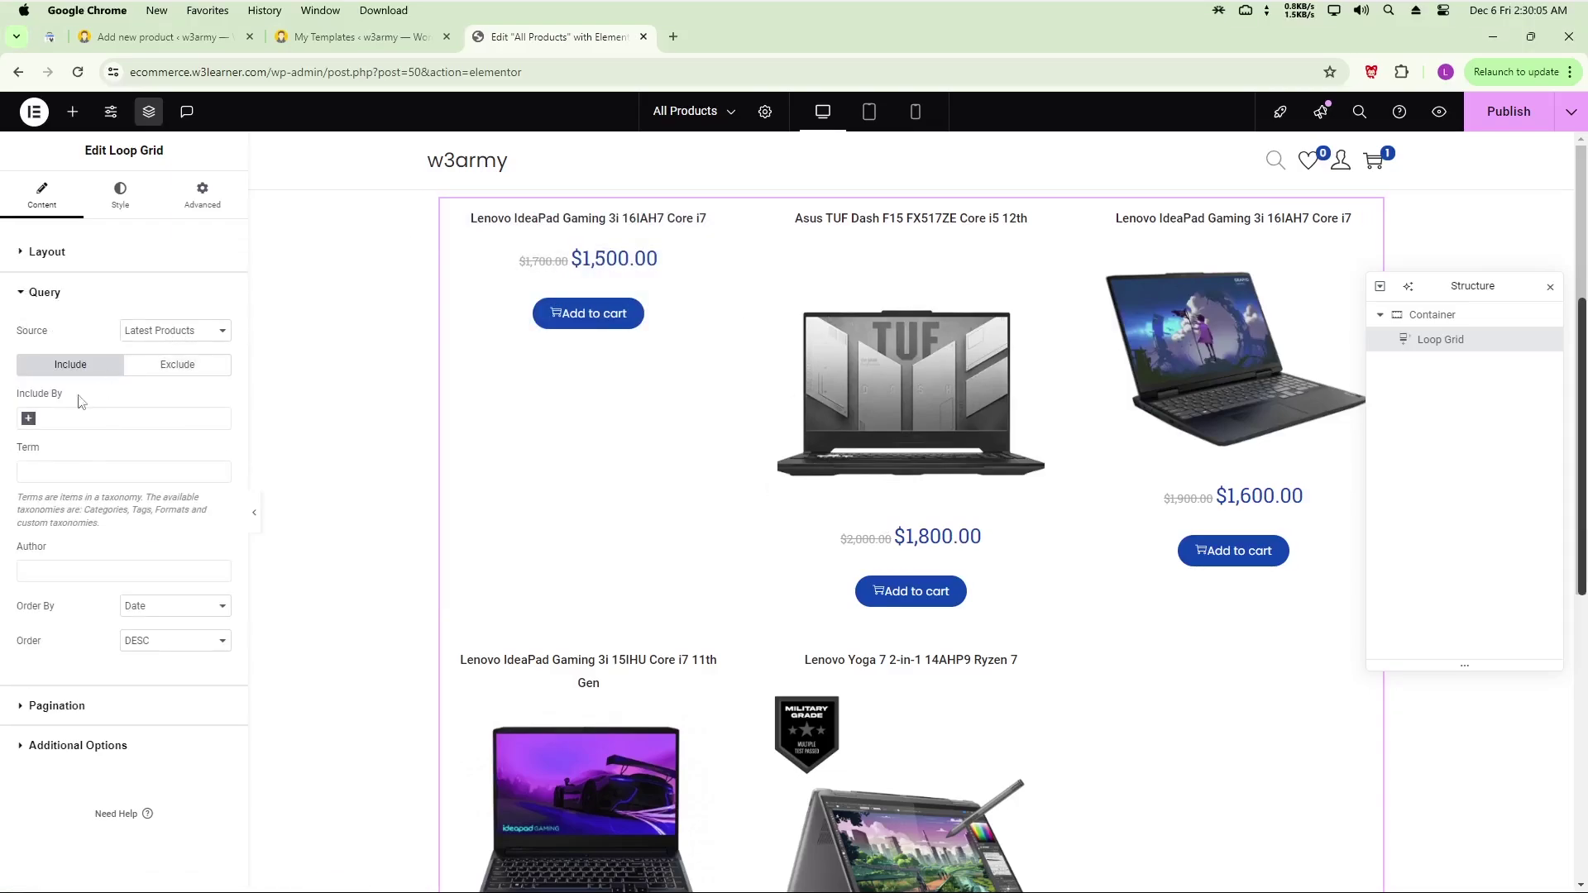
left_click(159, 331)
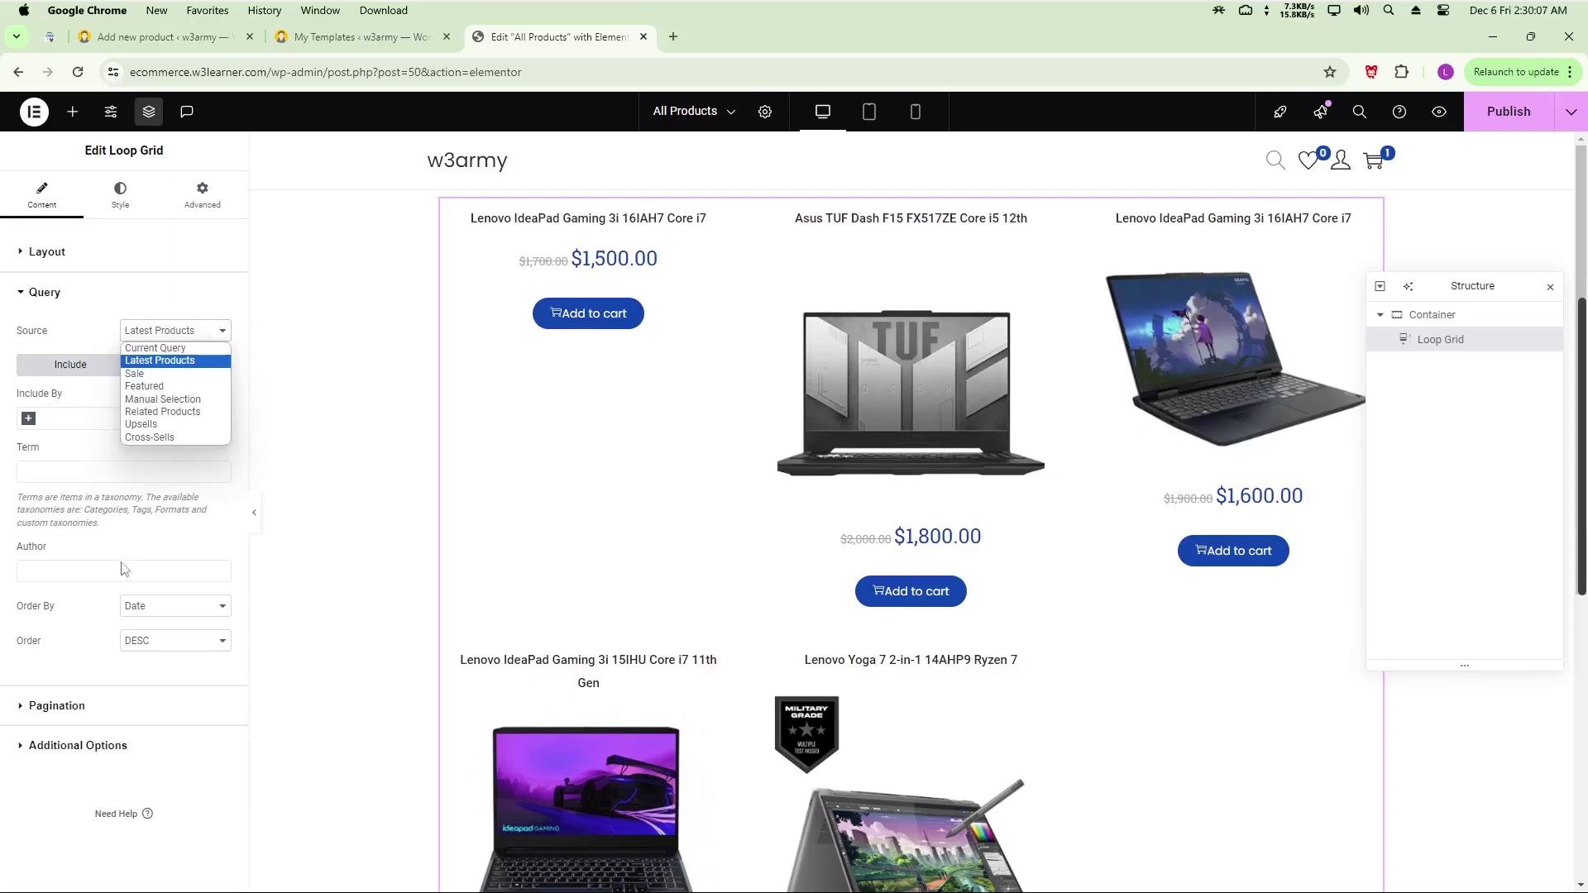
left_click(60, 337)
left_click(54, 294)
- Set the Loop Grid's layout to 4 columns and save the page
left_click(63, 250)
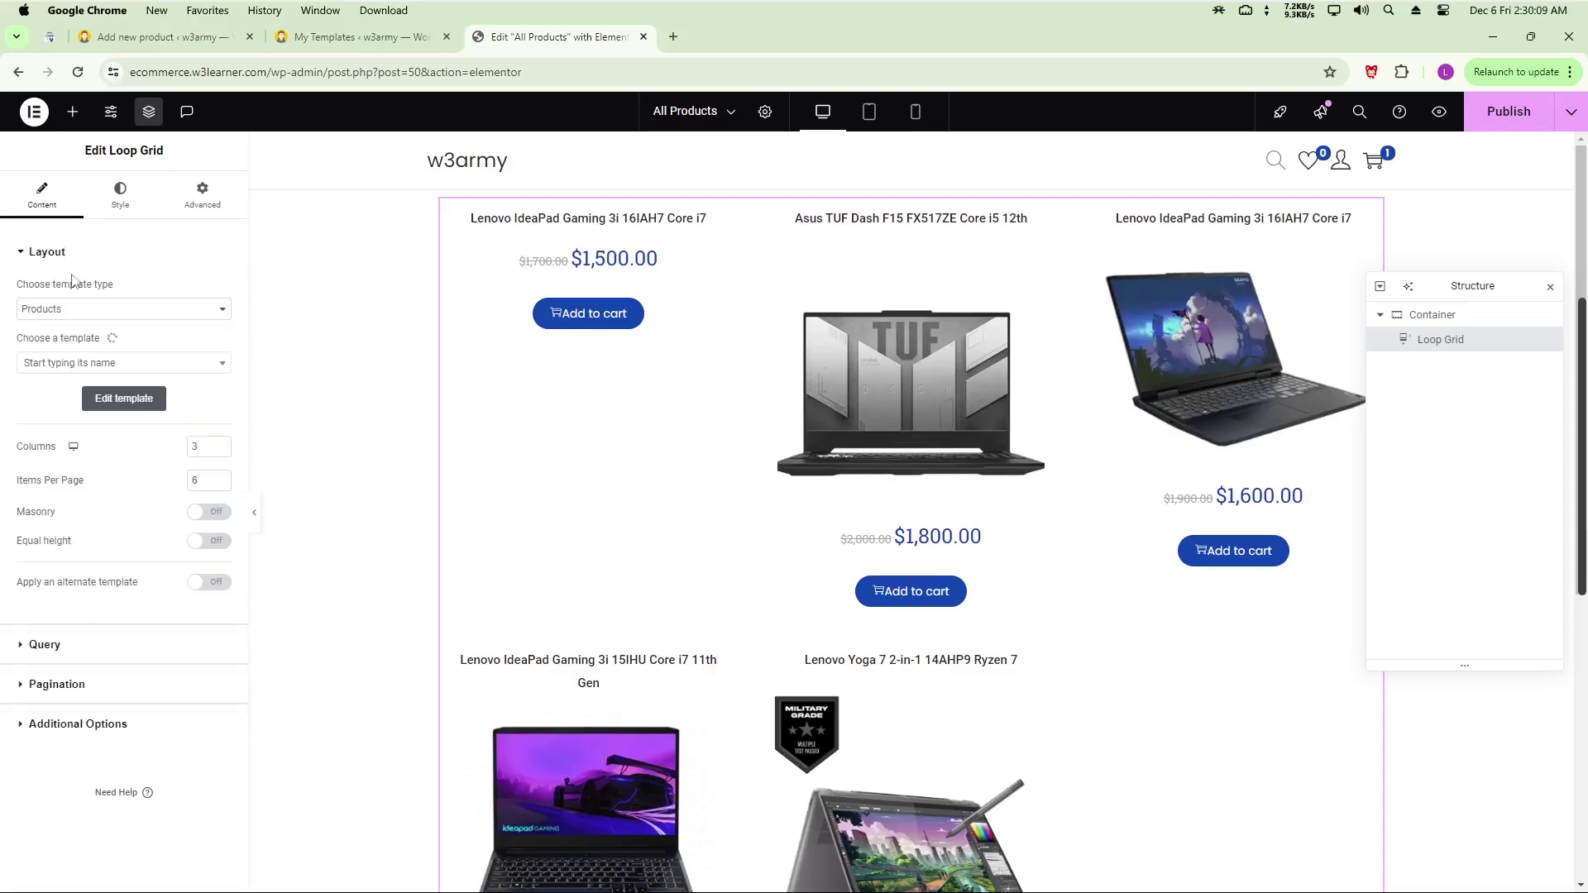
left_click(222, 443)
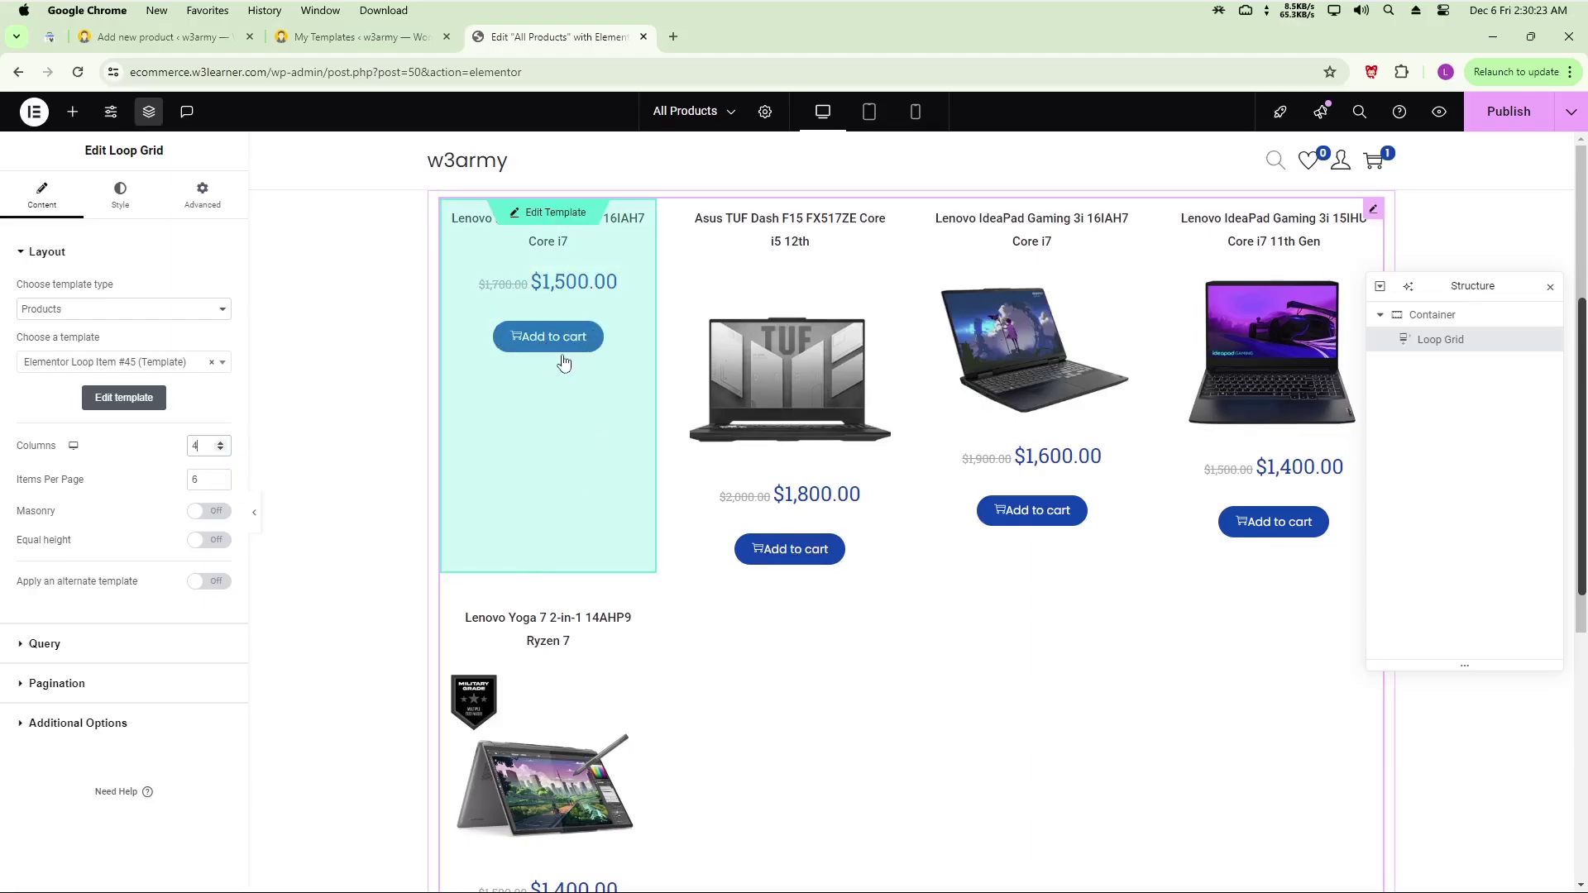
key("ctrl+s")
- Switch to the WordPress dashboard, list all products, and trash the Lenovo IdeaPad Gaming 3i 16IAH7 Core i7 that has no image
left_click(285, 38)
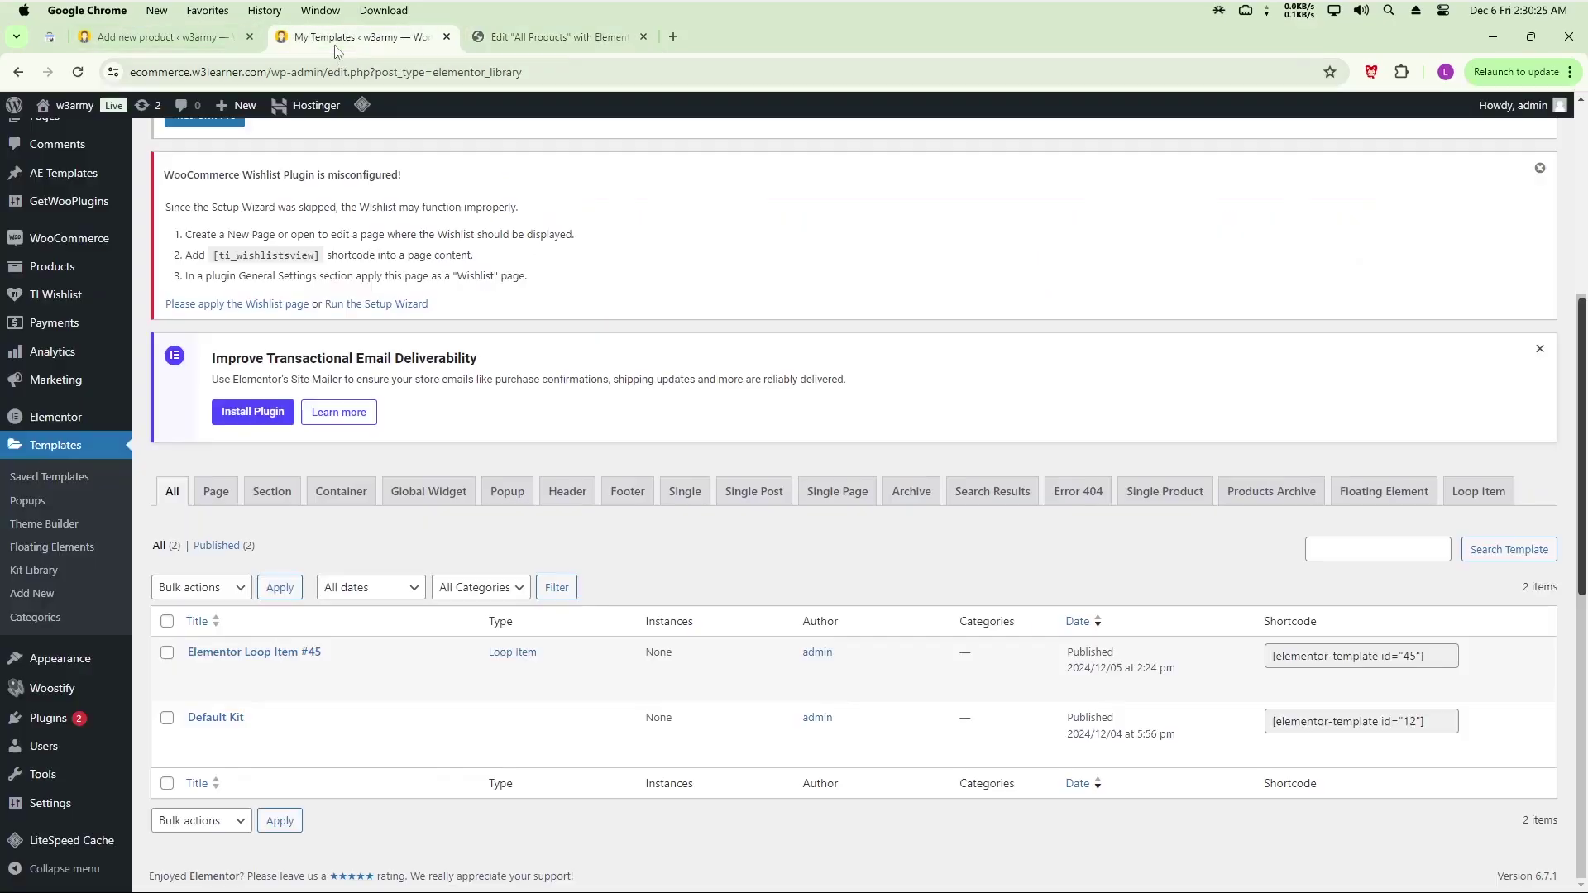
mouse_move(58, 411)
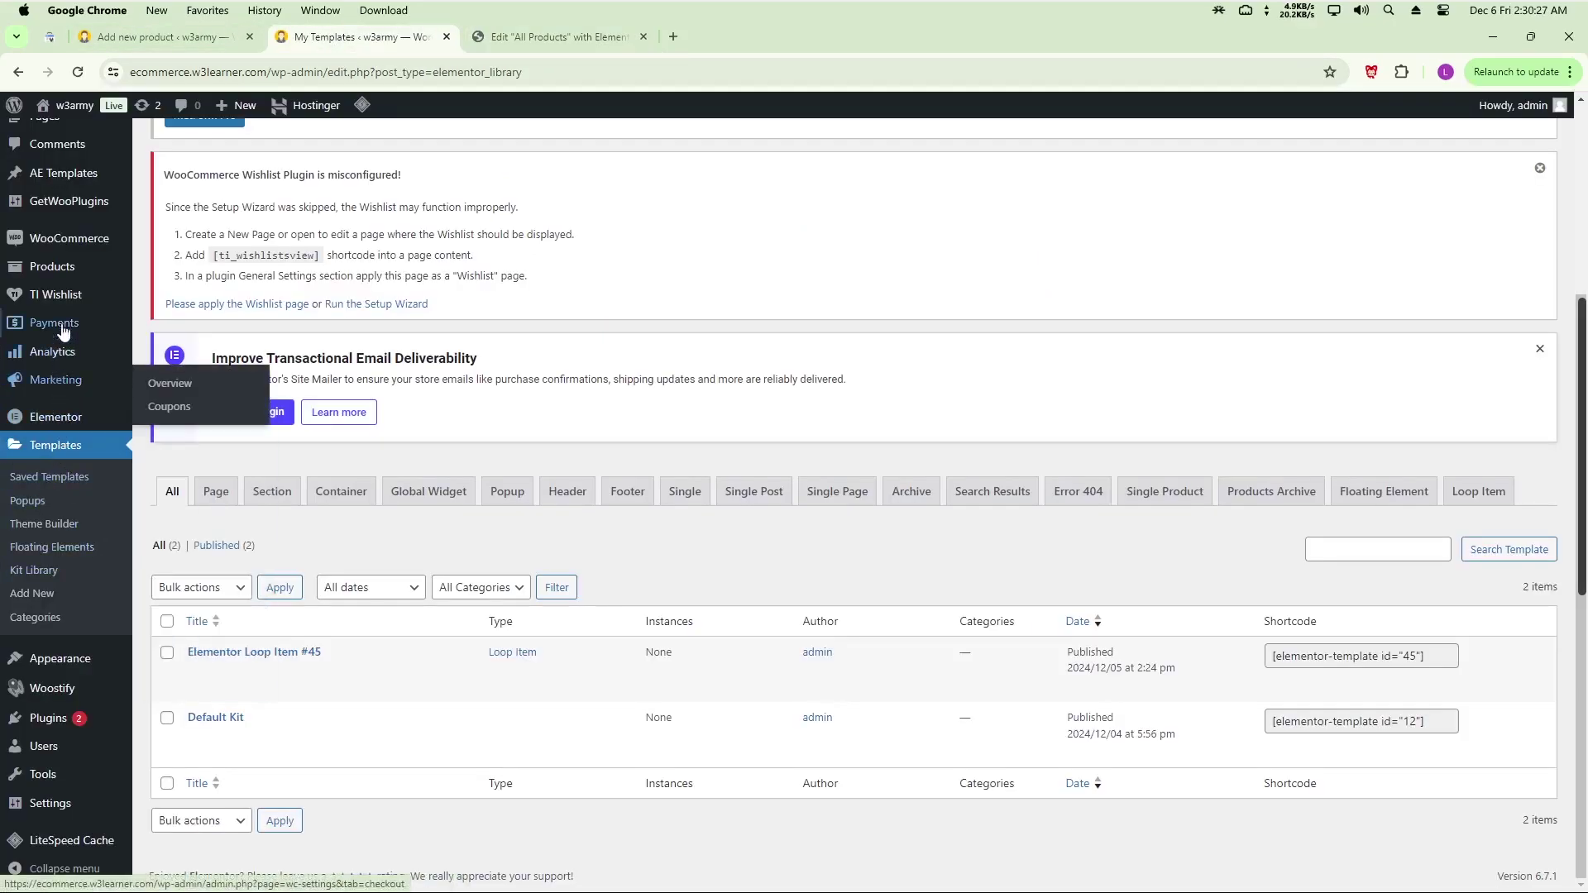
mouse_move(57, 266)
left_click(214, 273)
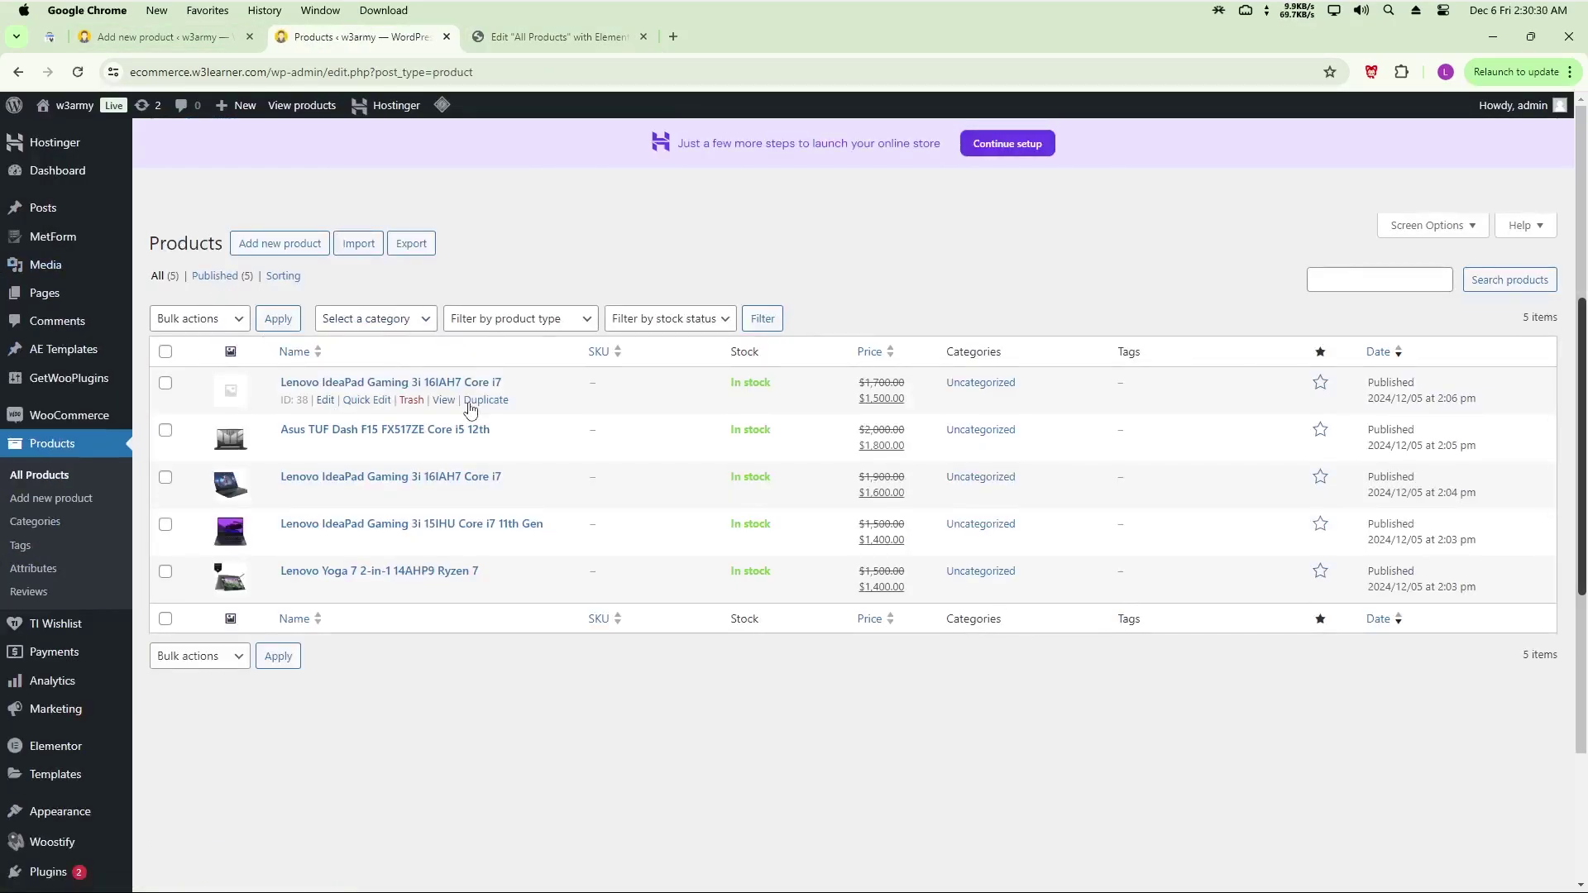
left_click(412, 400)
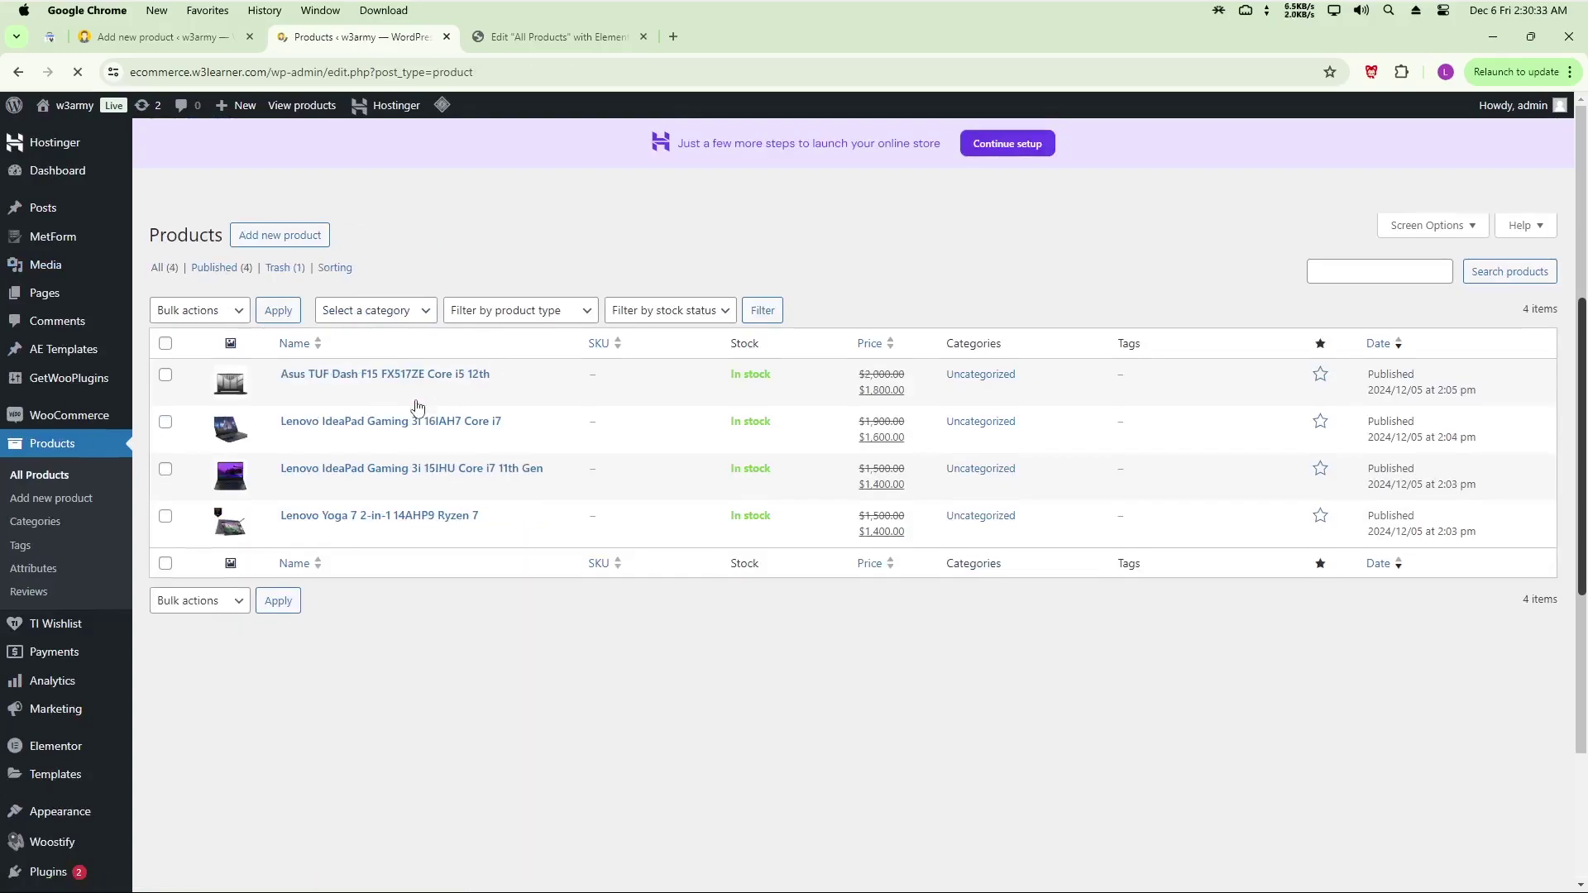
- Return to the All Products page in Elementor, reload it, and move the Structure window off the product titles
left_click(506, 39)
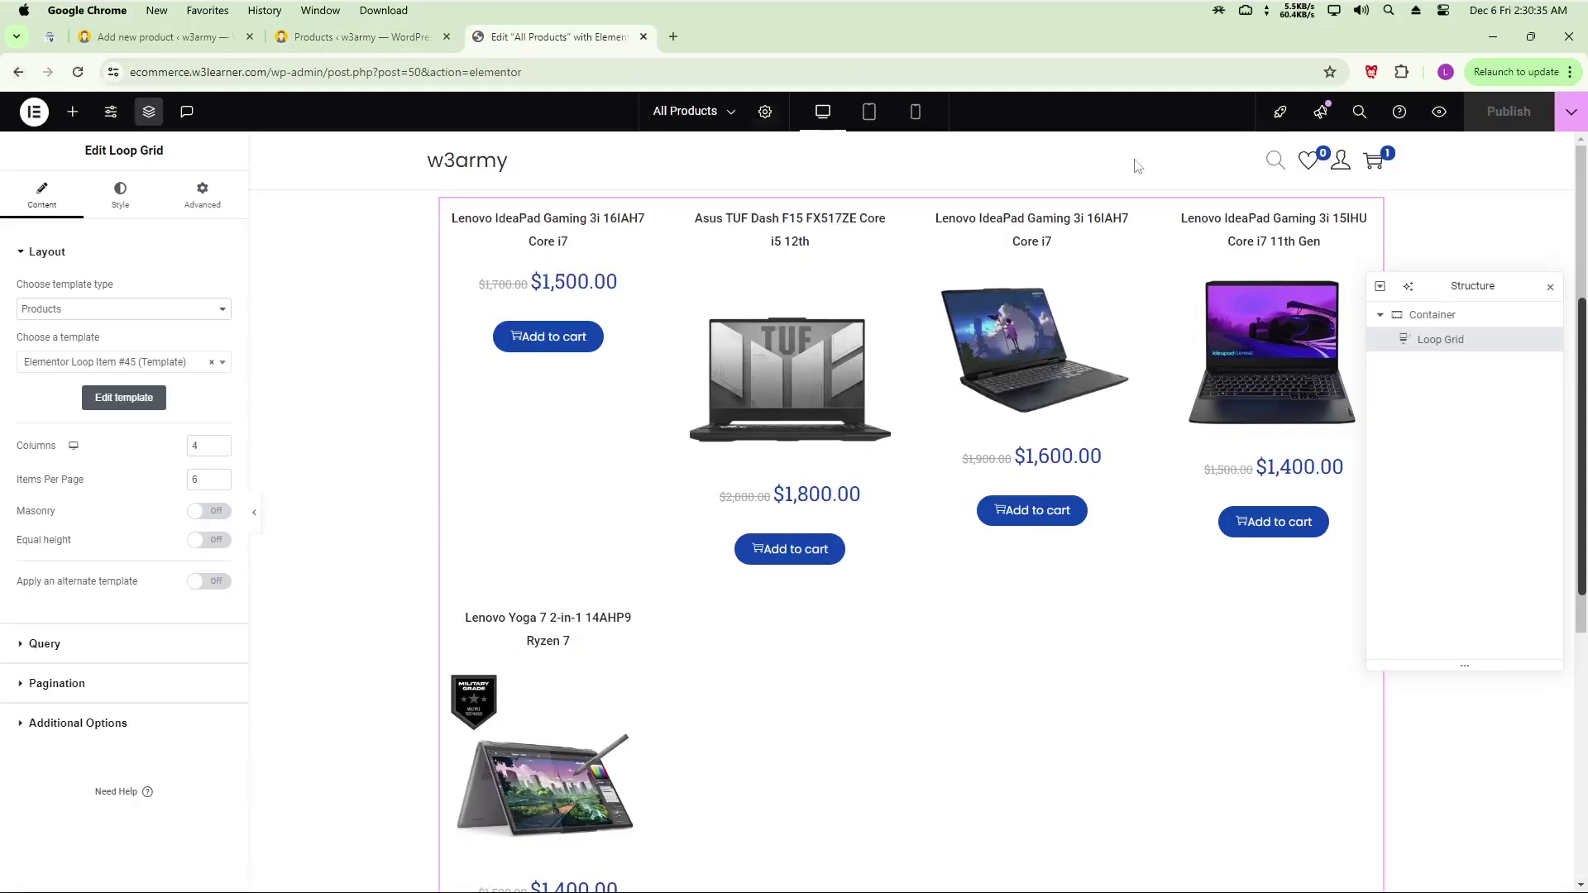
left_click(78, 73)
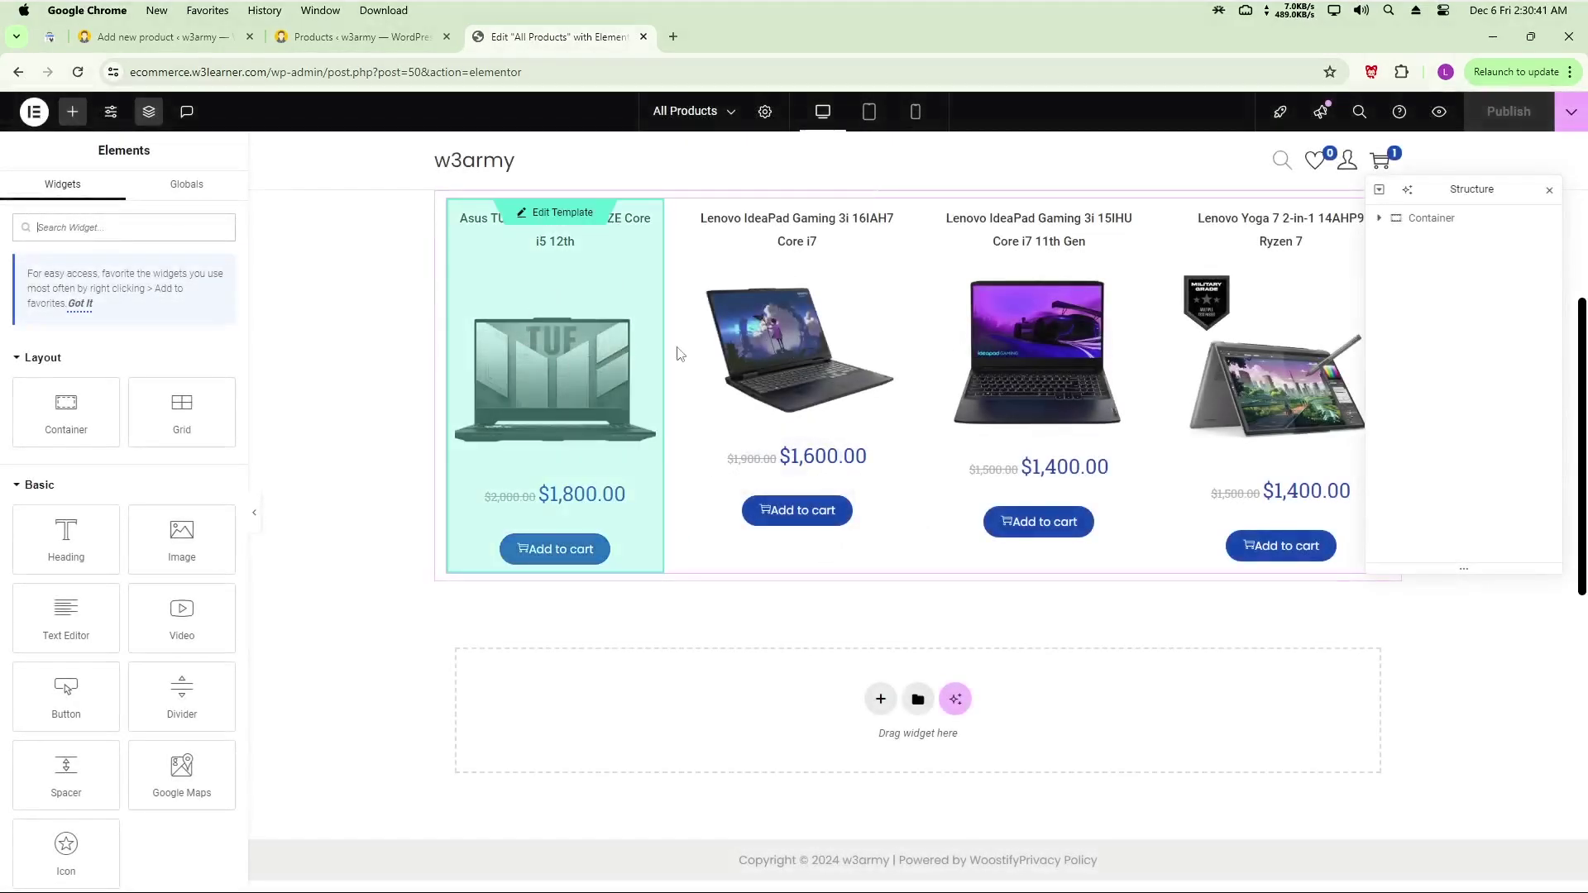
left_click_drag(1481, 193, 1476, 400)
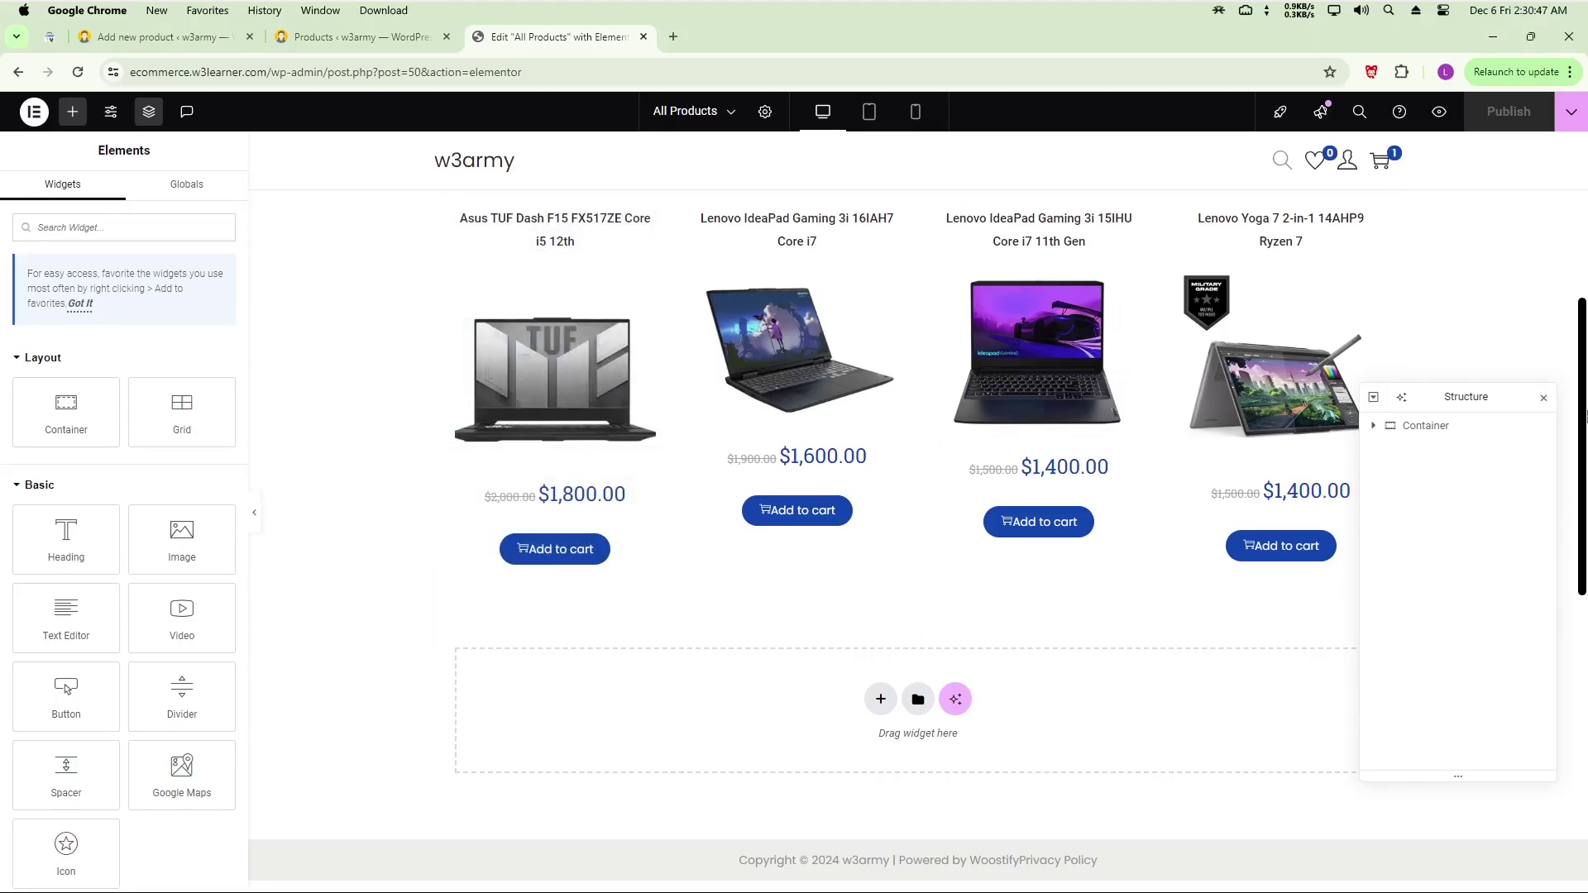
mouse_move(1583, 446)
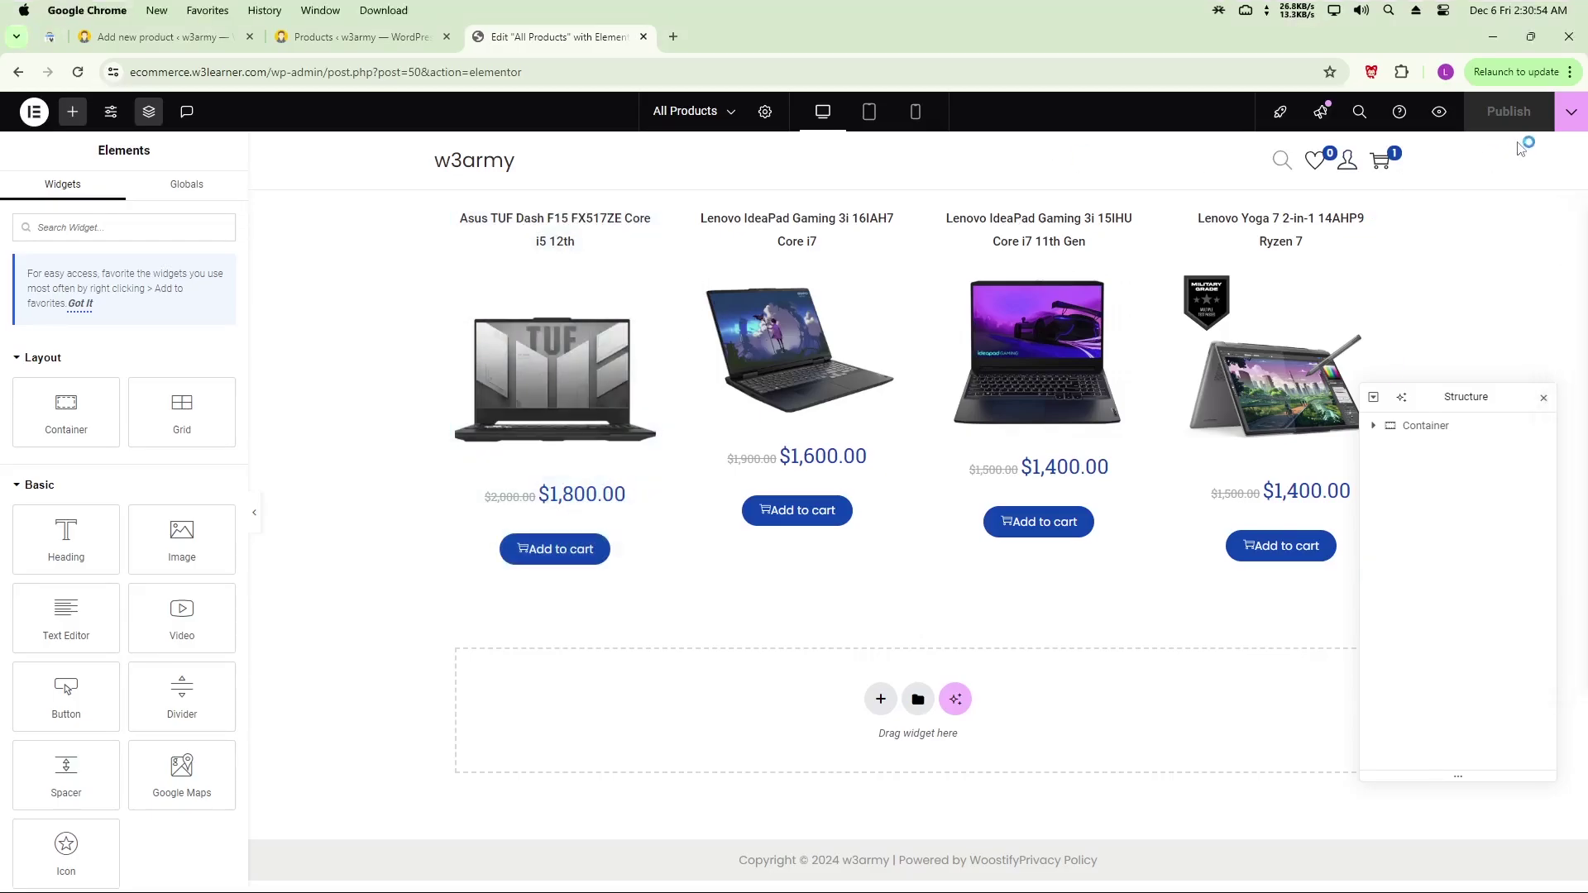
- Exit Elementor to the WordPress editor and go to the list of all pages
left_click(1572, 117)
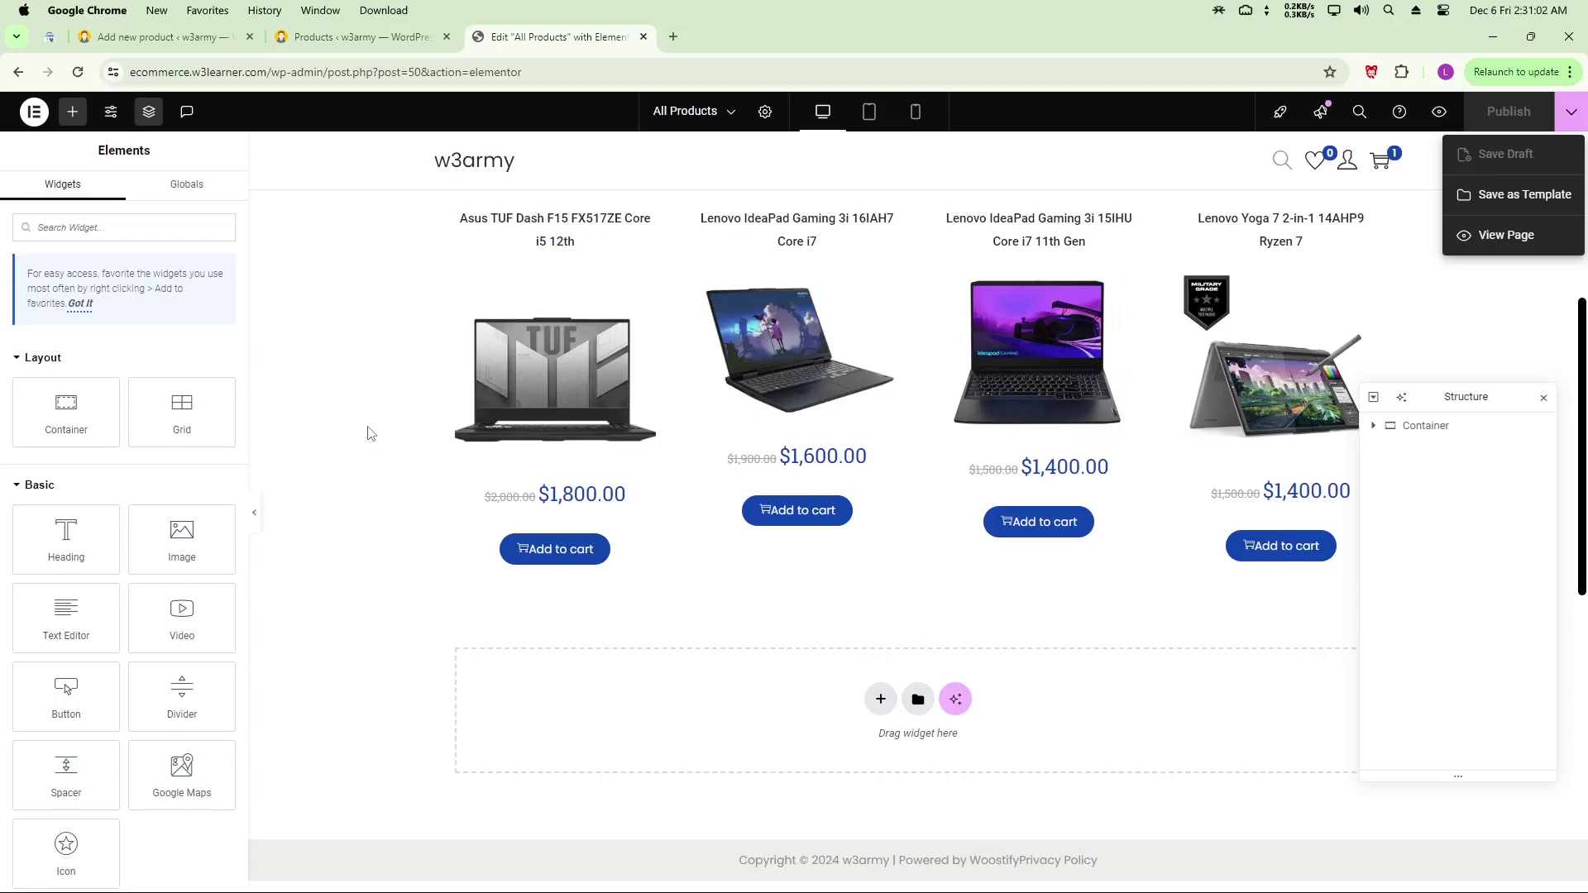
left_click(39, 126)
left_click(37, 120)
left_click(58, 273)
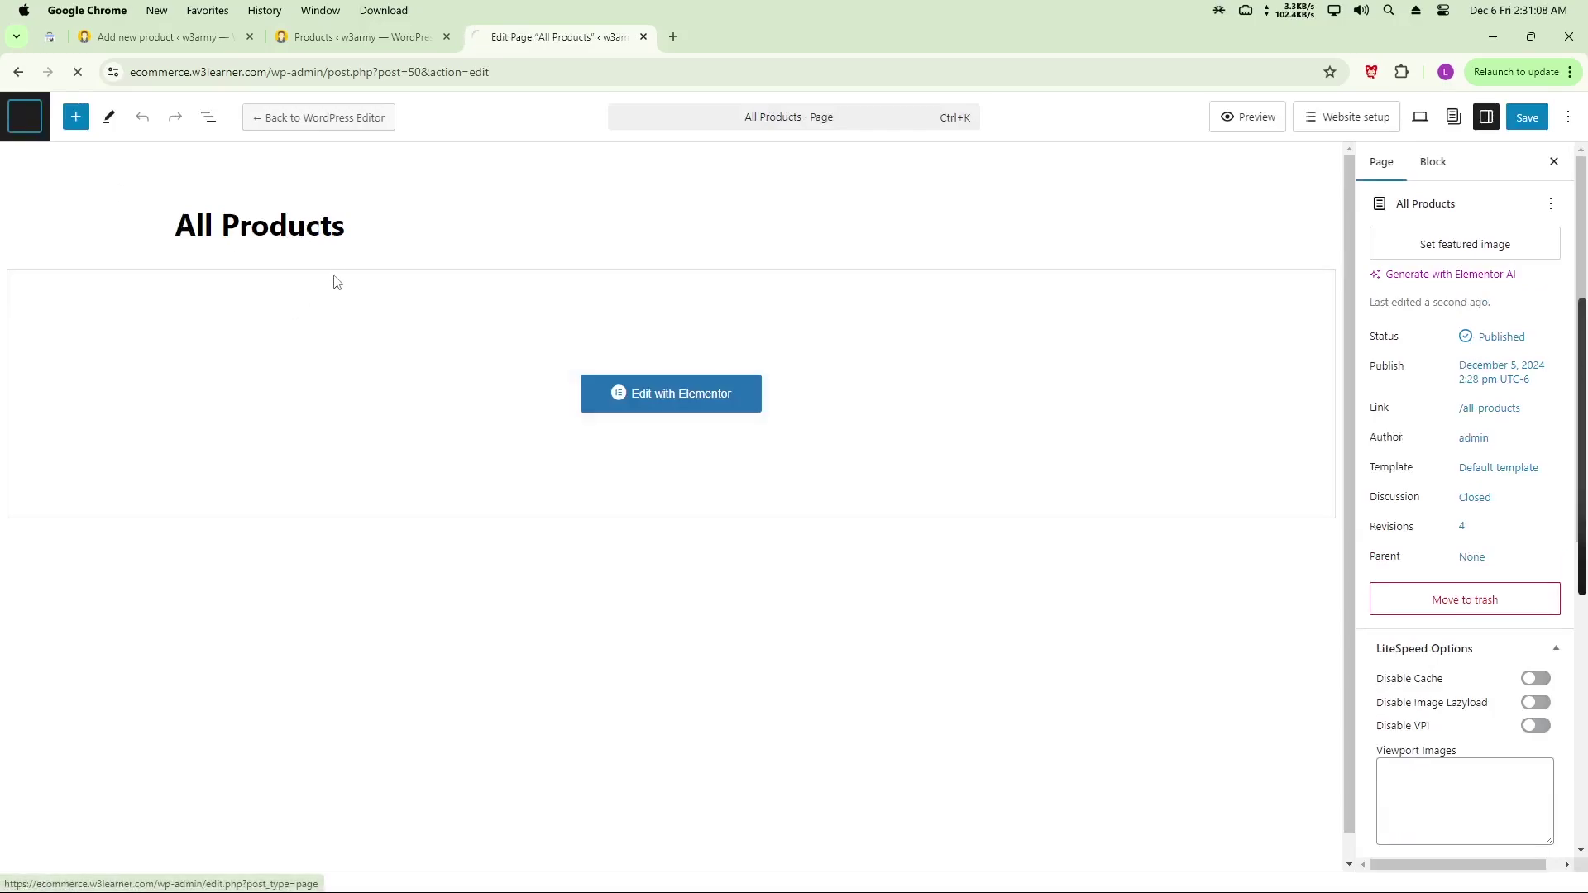
- Open the Shop page for editing from the Pages list, and go back to the list
scroll(273, 484, "down", 3)
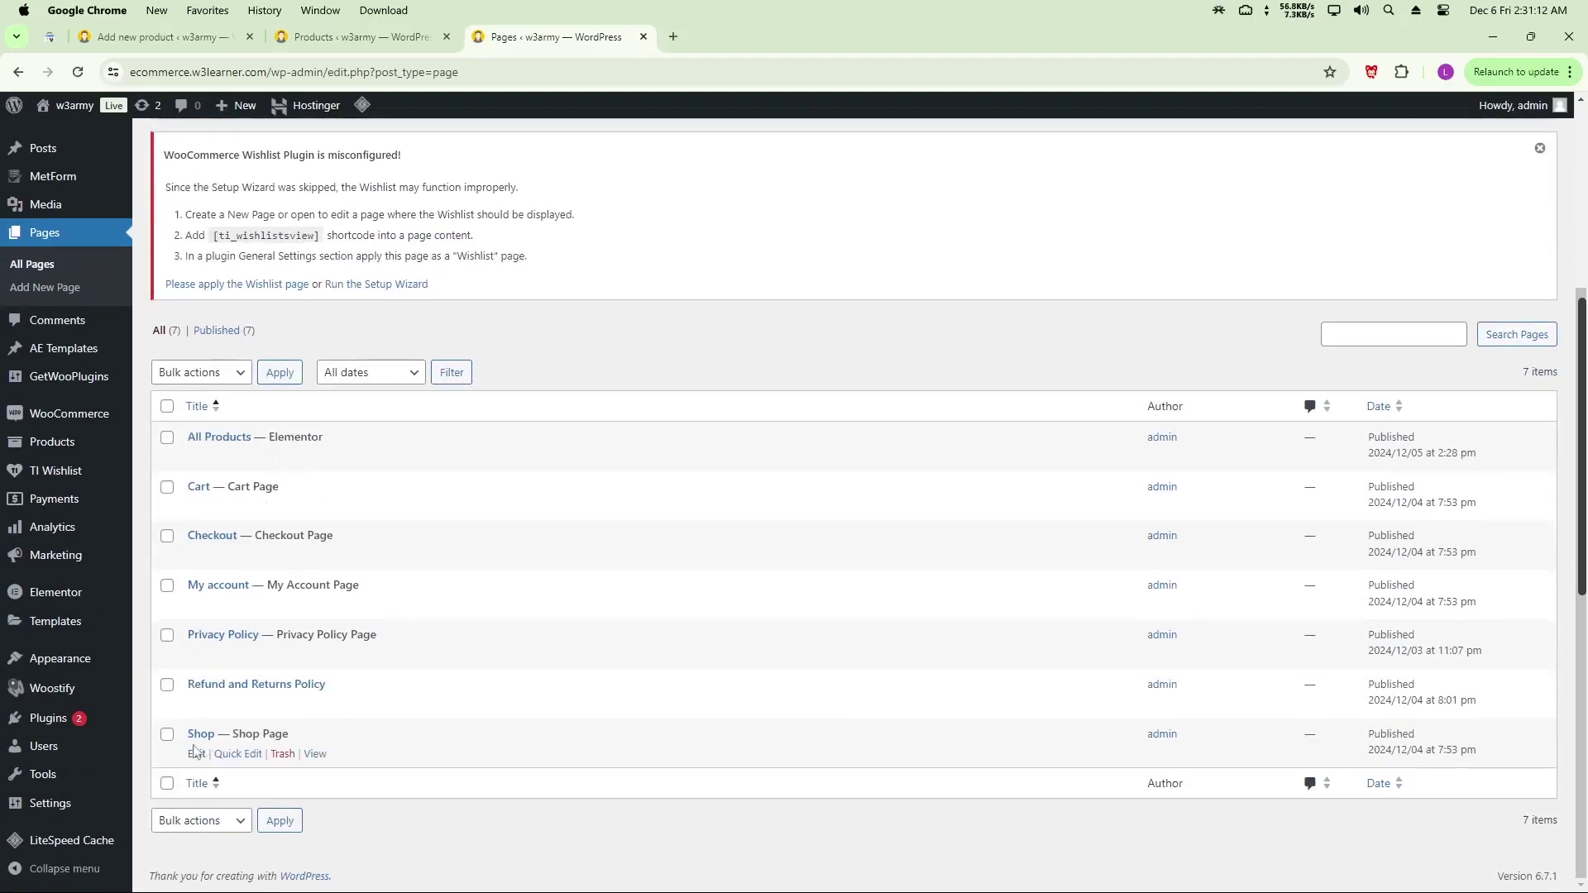
left_click(197, 754)
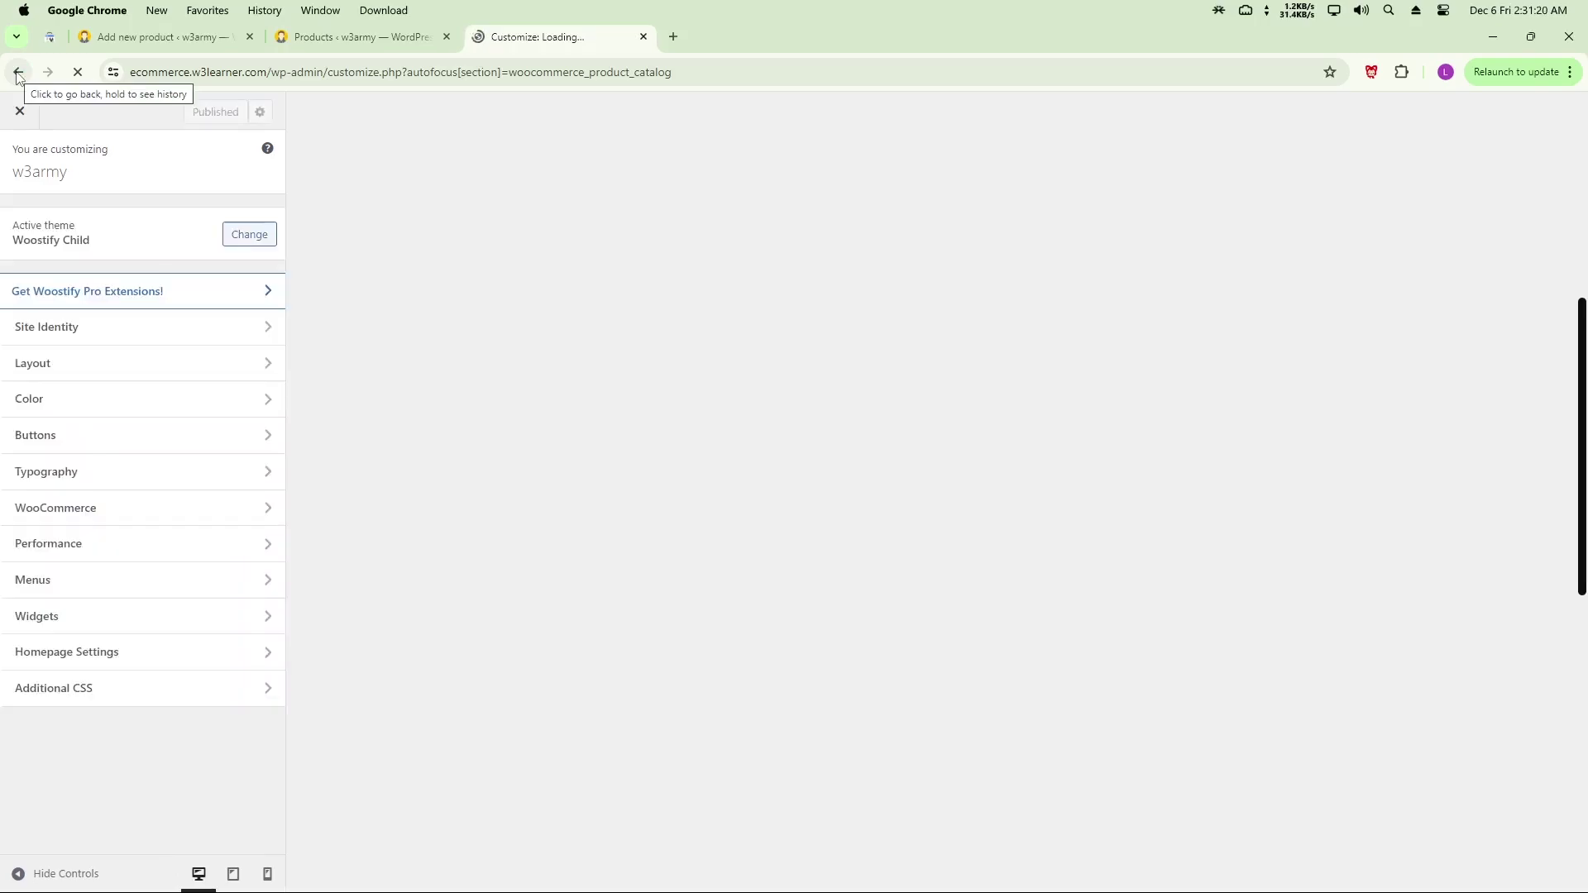
left_click(17, 73)
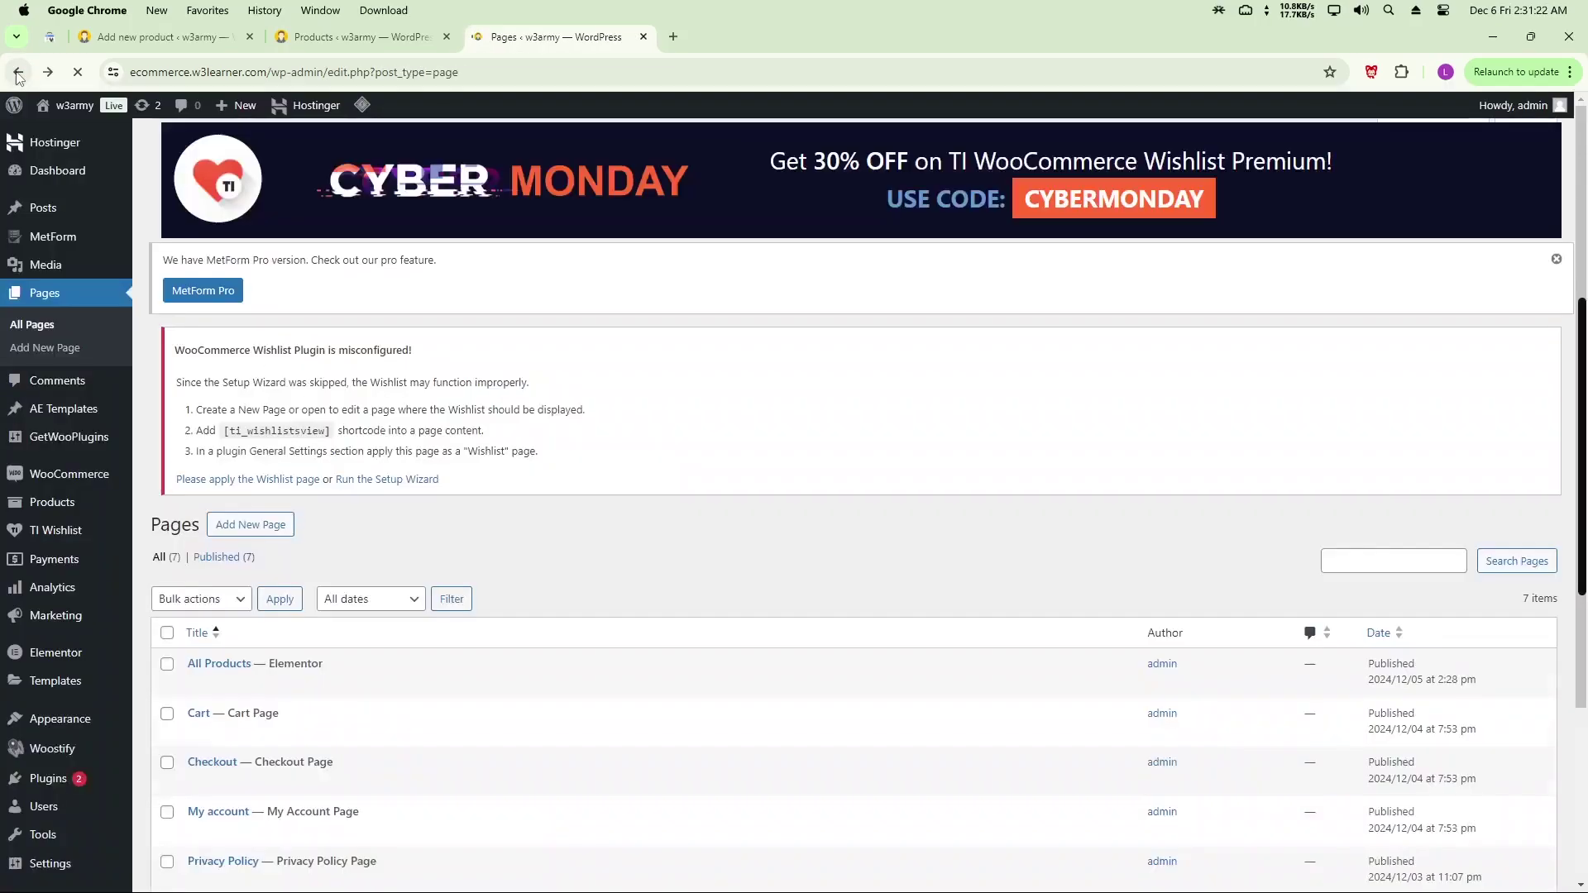